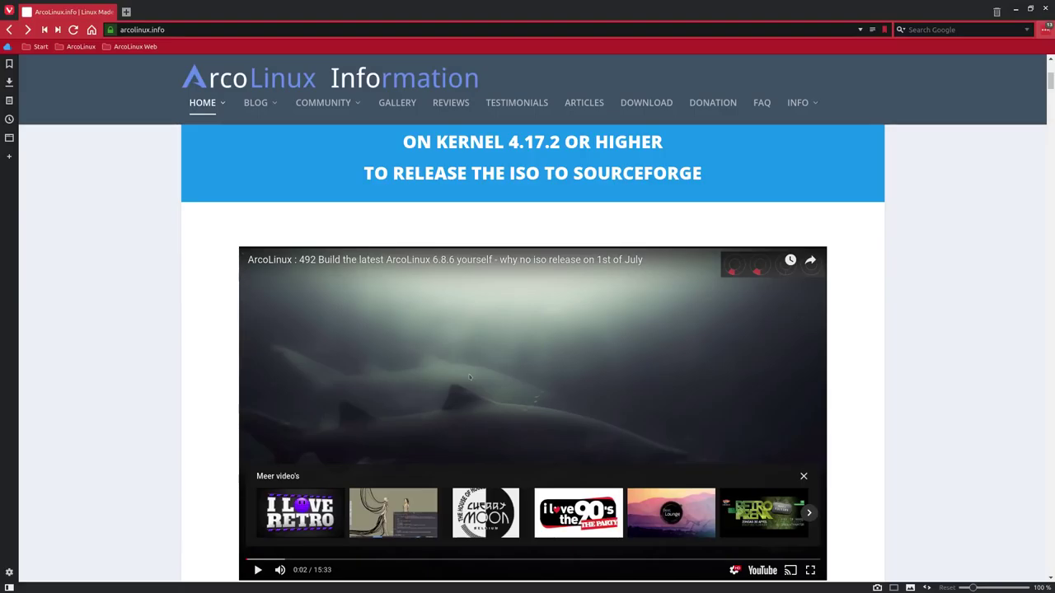
Go to the ArcoLinux download page and its SourceForge file listing
scroll(149, 241, "up", 2)
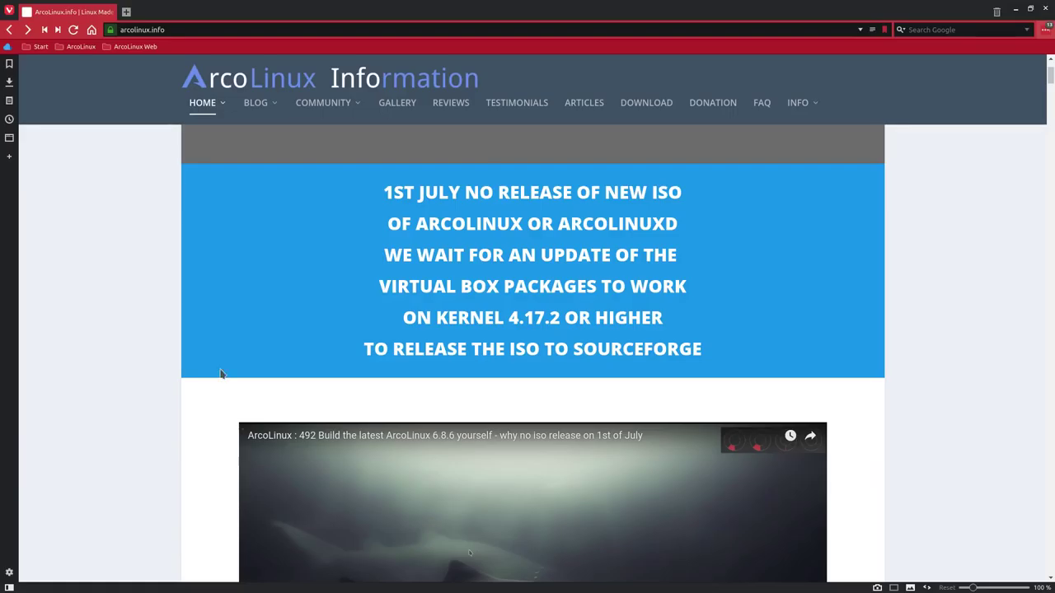
scroll(221, 372, "down", 2)
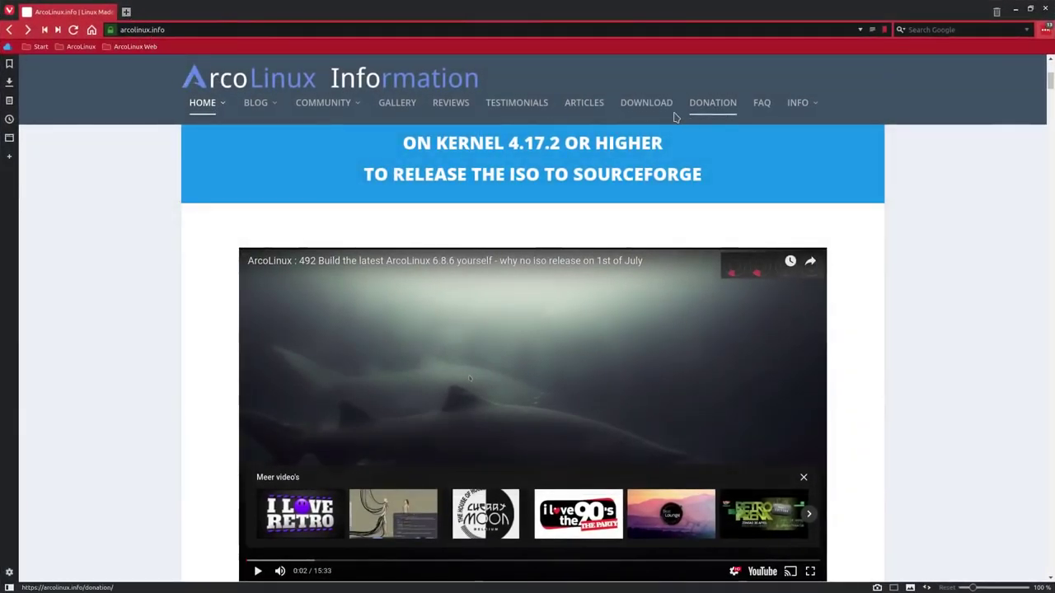
left_click(646, 102)
scroll(481, 454, "down", 3)
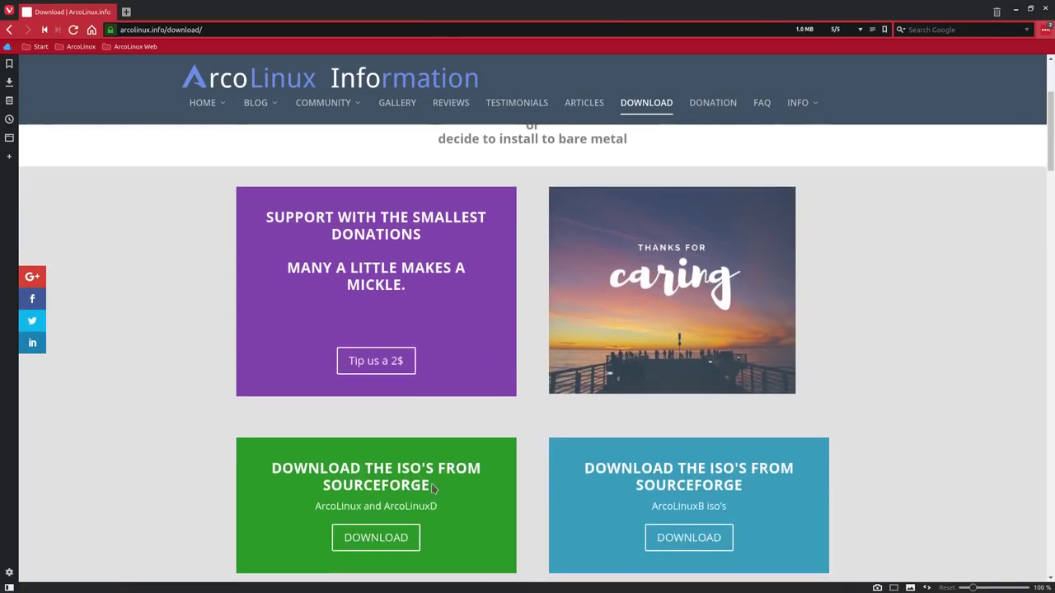
left_click(369, 537)
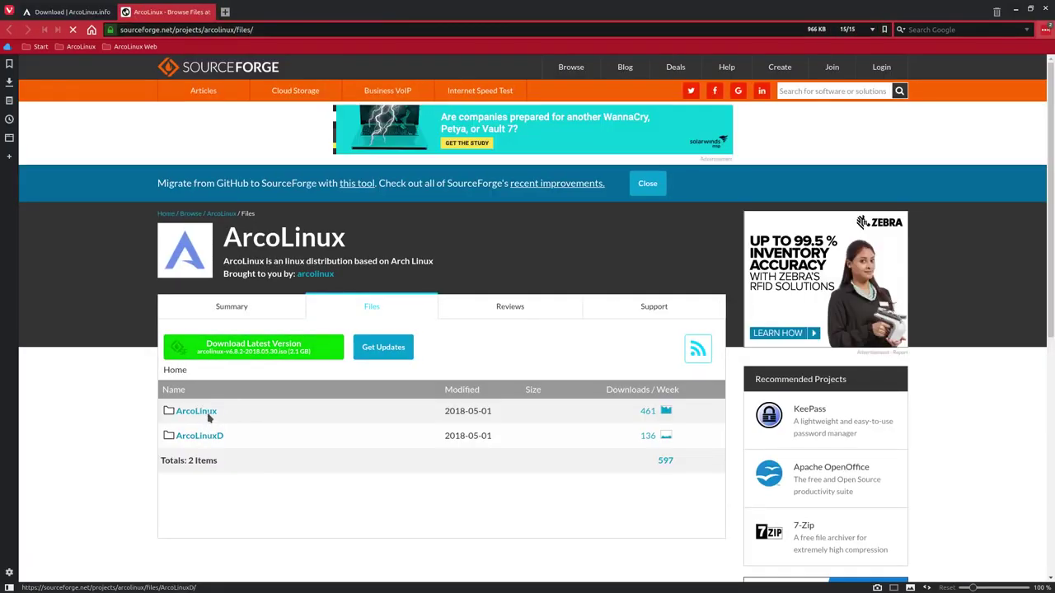
Start downloading arcolinux-v6.8.2-2018.05.30.iso from the ArcoLinux folder, keeping the default mirror
left_click(208, 416)
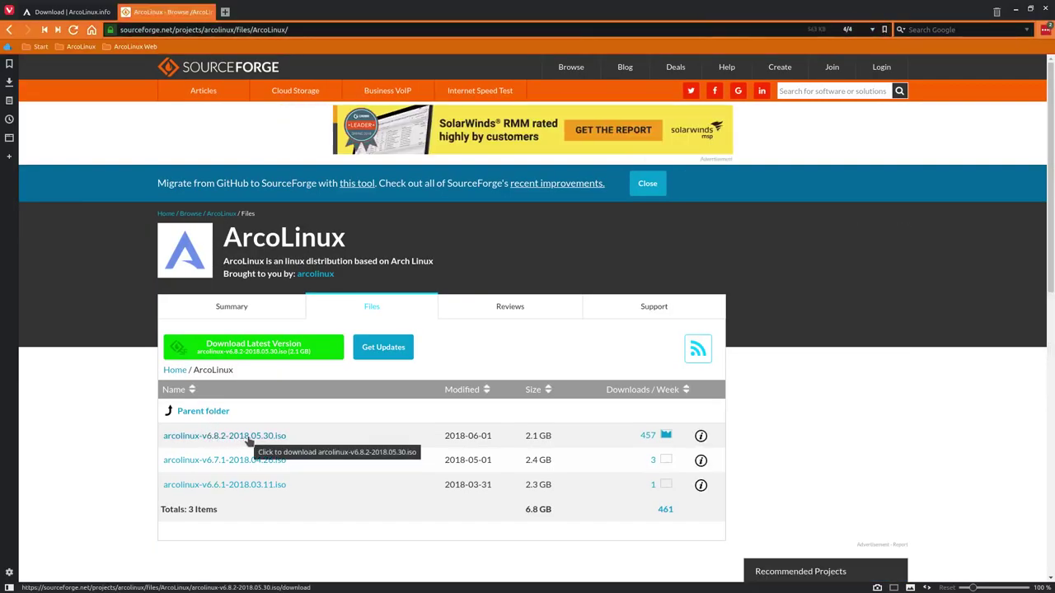
left_click(249, 438)
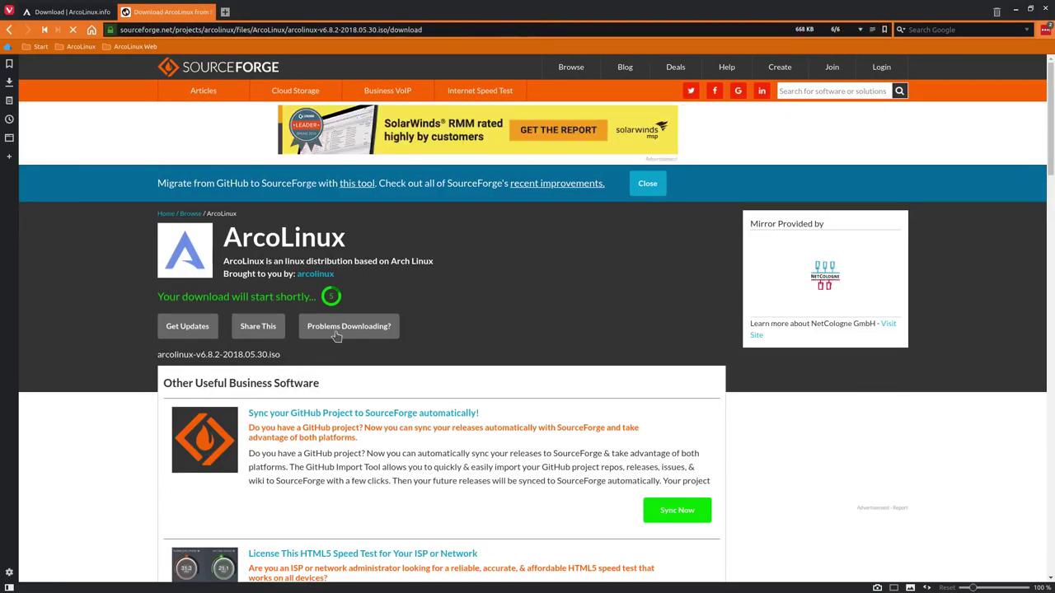
left_click(362, 329)
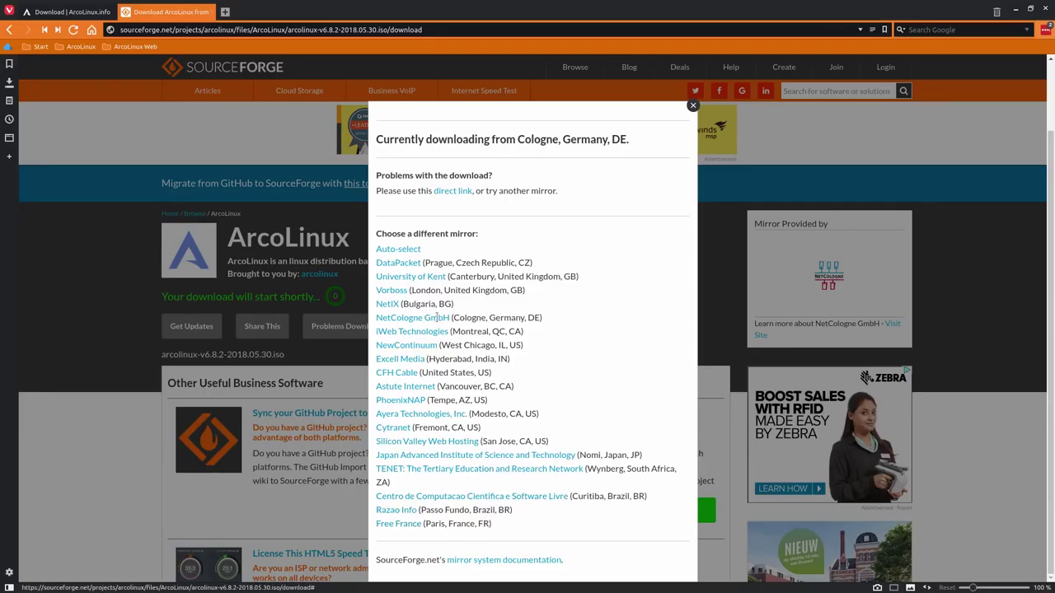
left_click(336, 216)
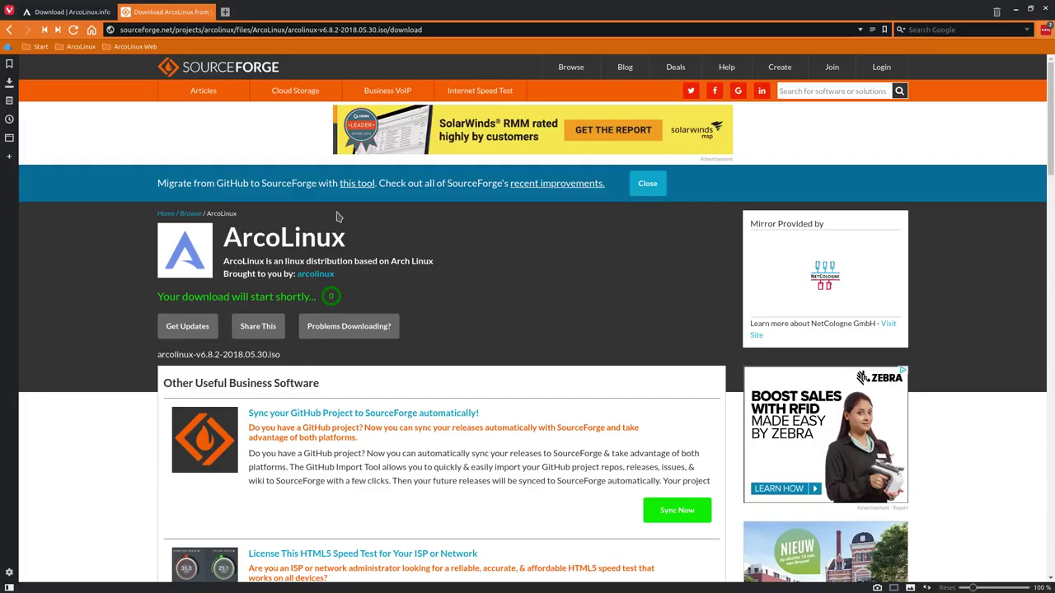
left_click(9, 84)
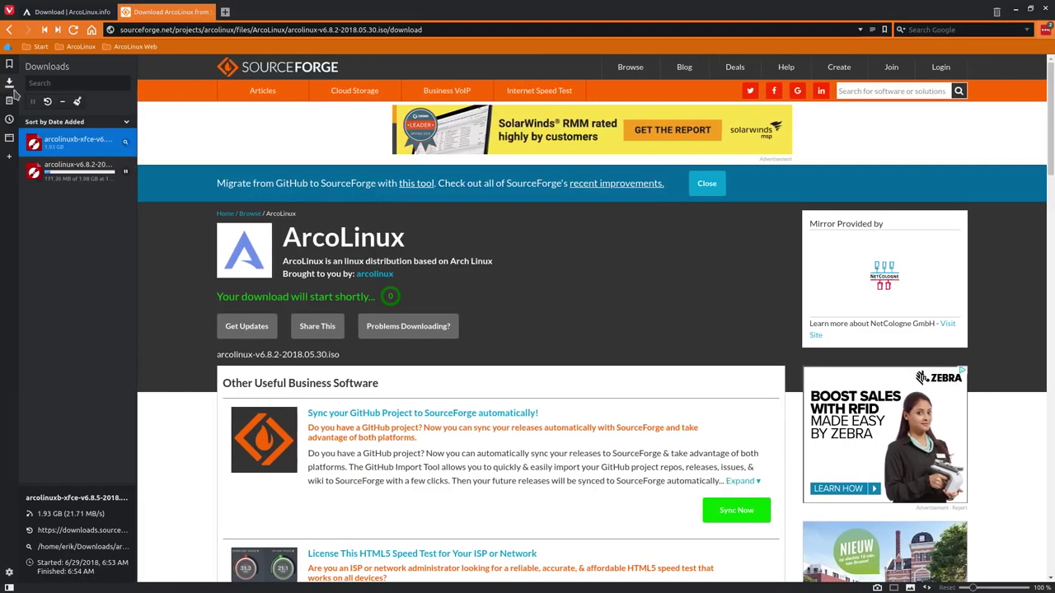
Remove the finished arcolinuxb-xfce download, then minimise Vivaldi once the v6.8.2 ISO completes
left_click(78, 102)
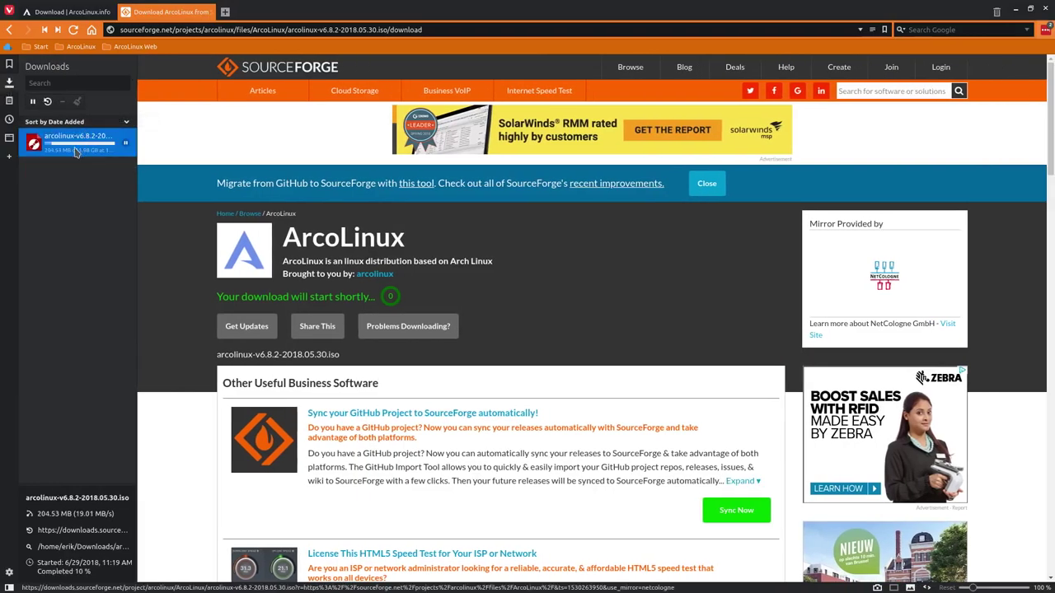
mouse_move(87, 151)
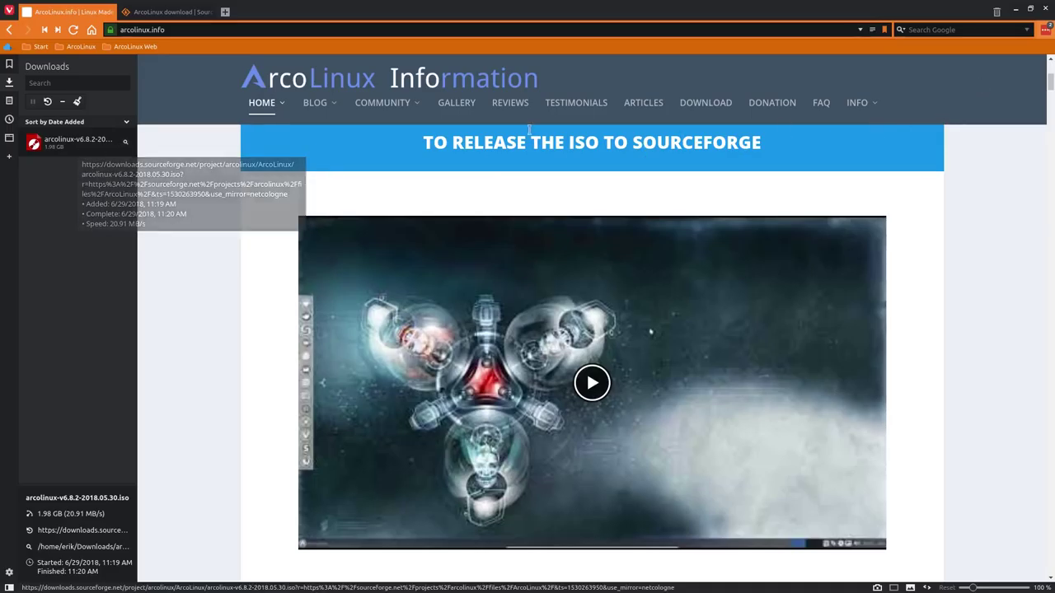
left_click(1016, 13)
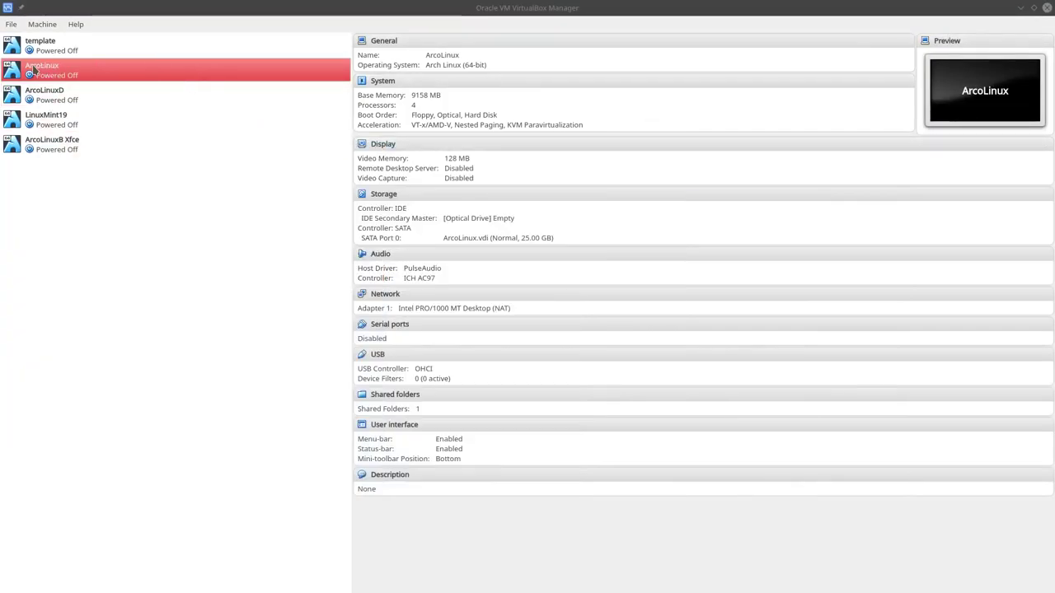
Load arcolinux-v6.8.2-2018.05.30.iso from Downloads into the ArcoLinux VM's optical drive
left_click(488, 218)
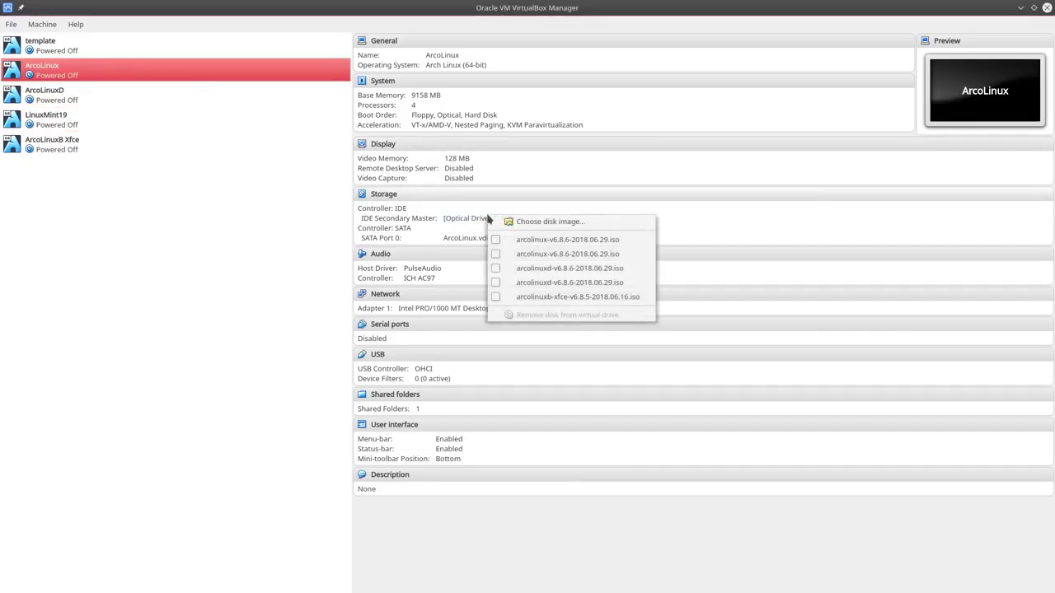
left_click(517, 221)
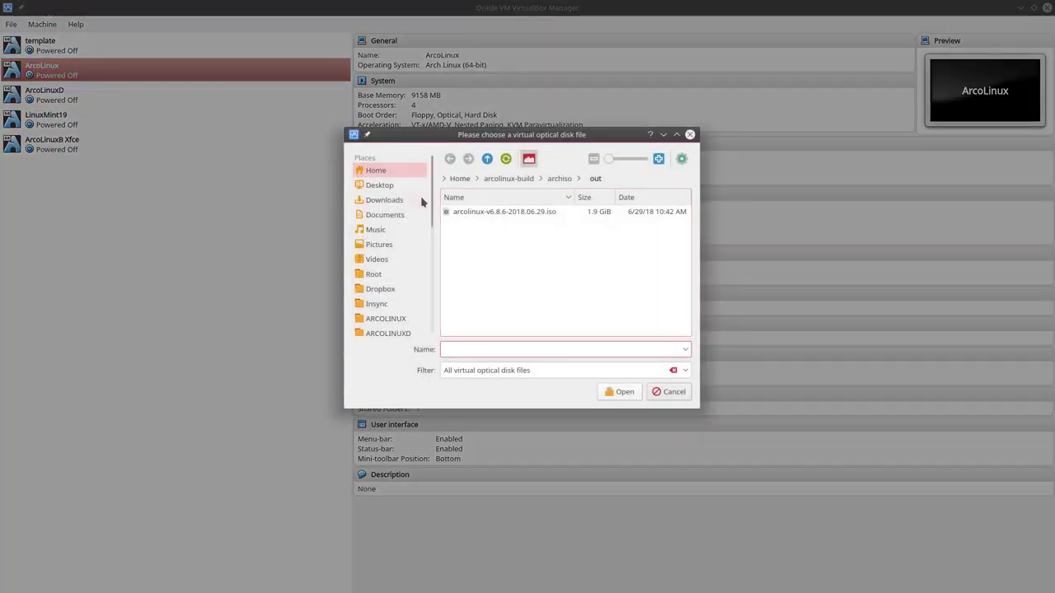
left_click(419, 200)
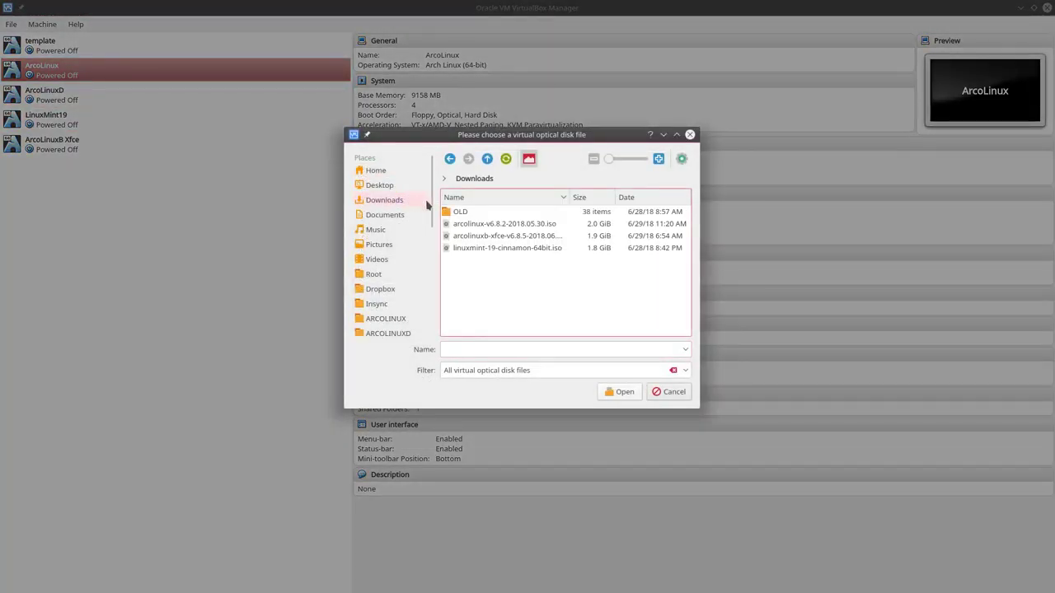
left_click(524, 231)
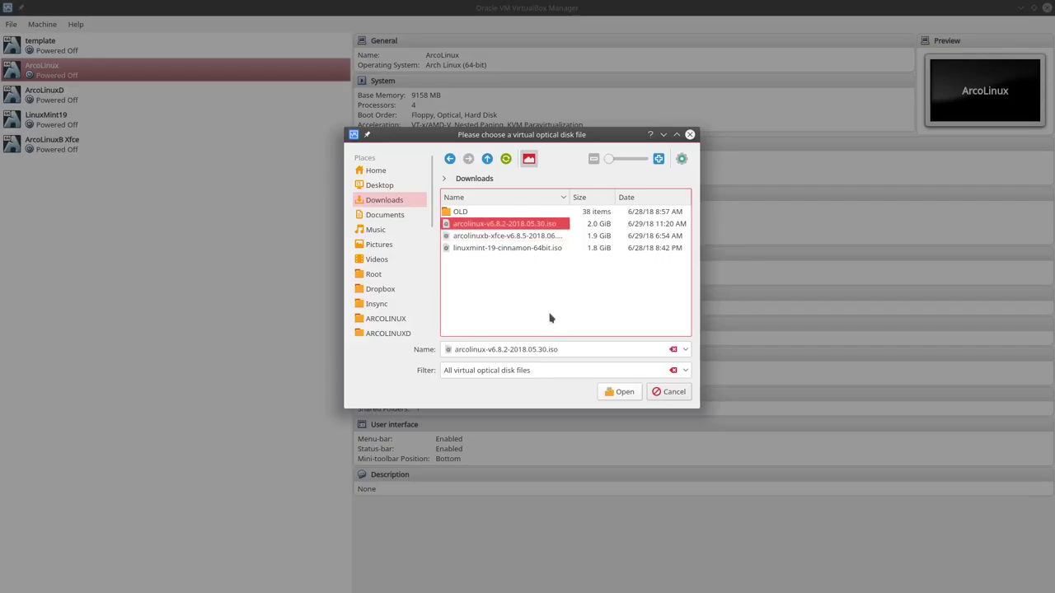
left_click(624, 392)
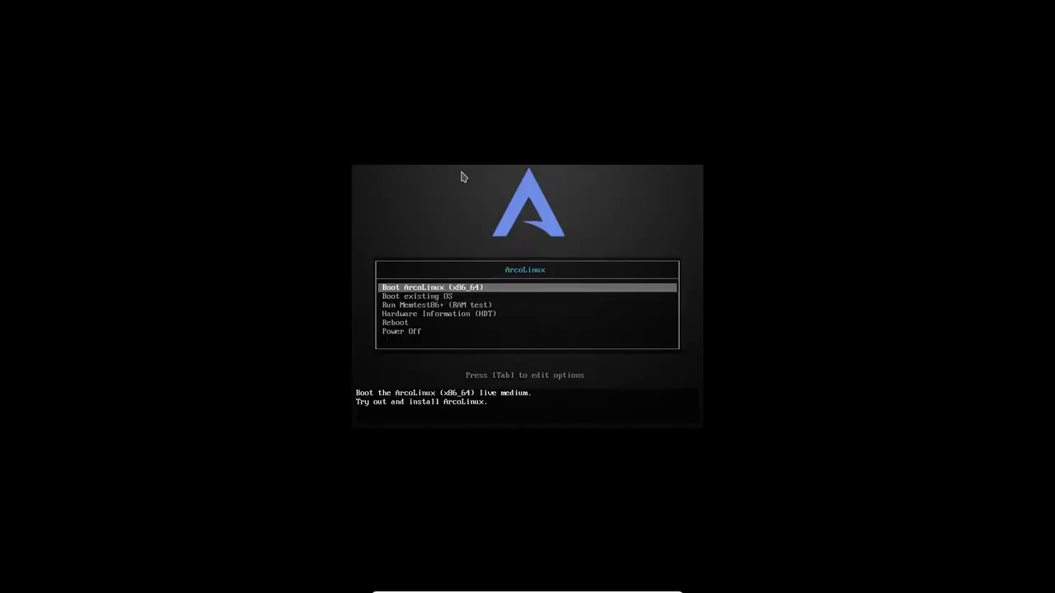
Boot the Boot ArcoLinux (x86_64) entry from the live boot menu
key("Return")
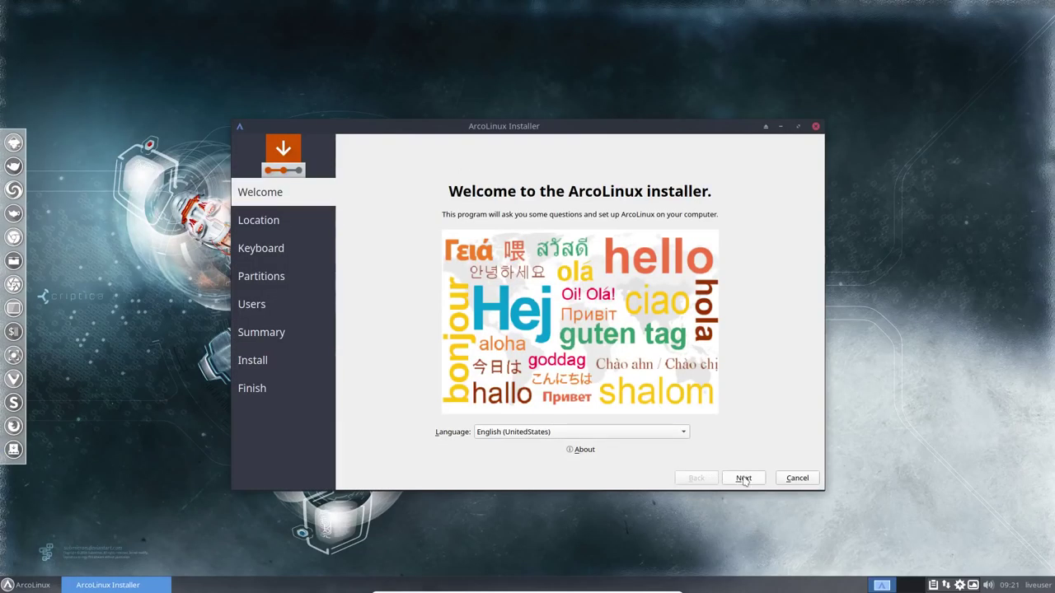
Keep the Brussels timezone, choose the Belgian keyboard layout, and erase the whole disk
left_click(743, 479)
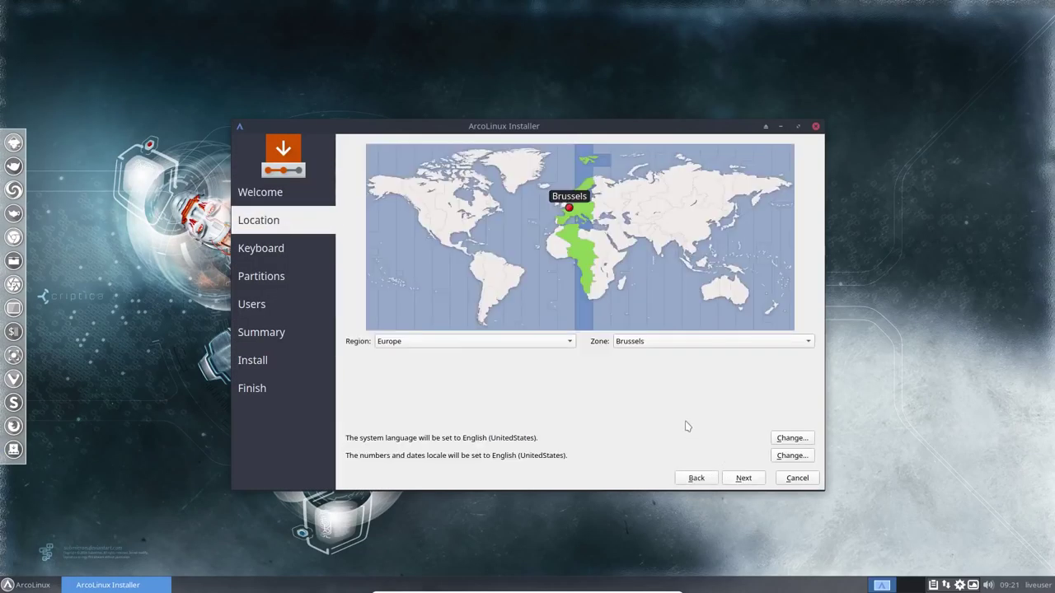
left_click(756, 481)
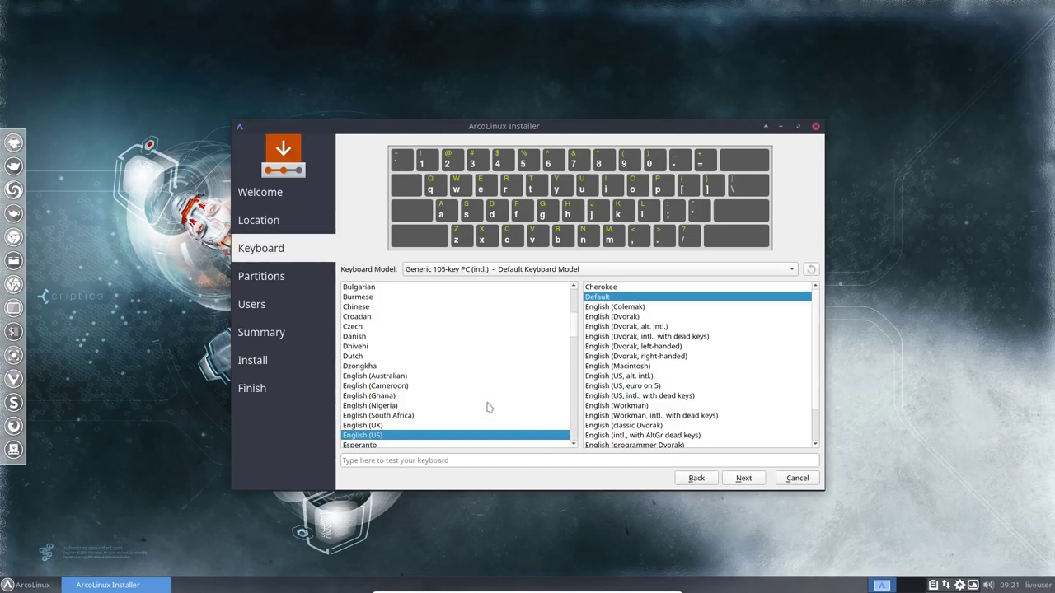
left_click(369, 396)
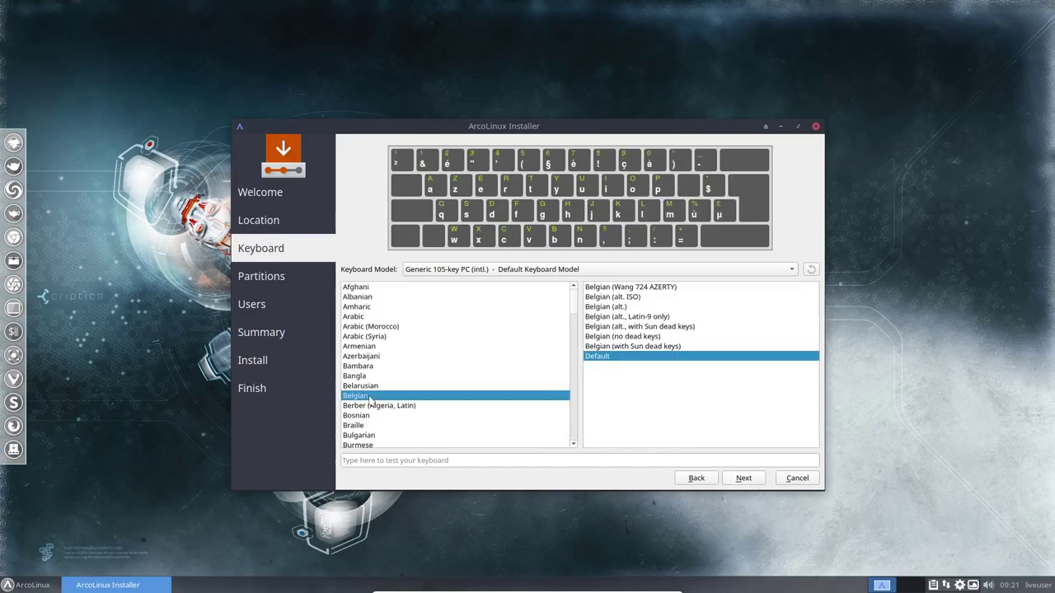
left_click(759, 481)
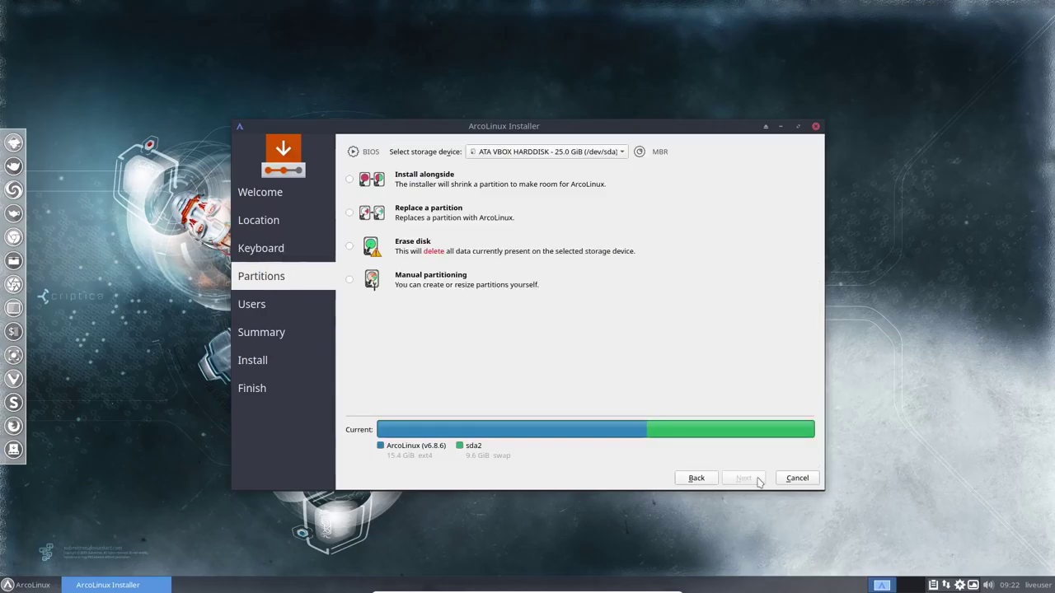
left_click(410, 250)
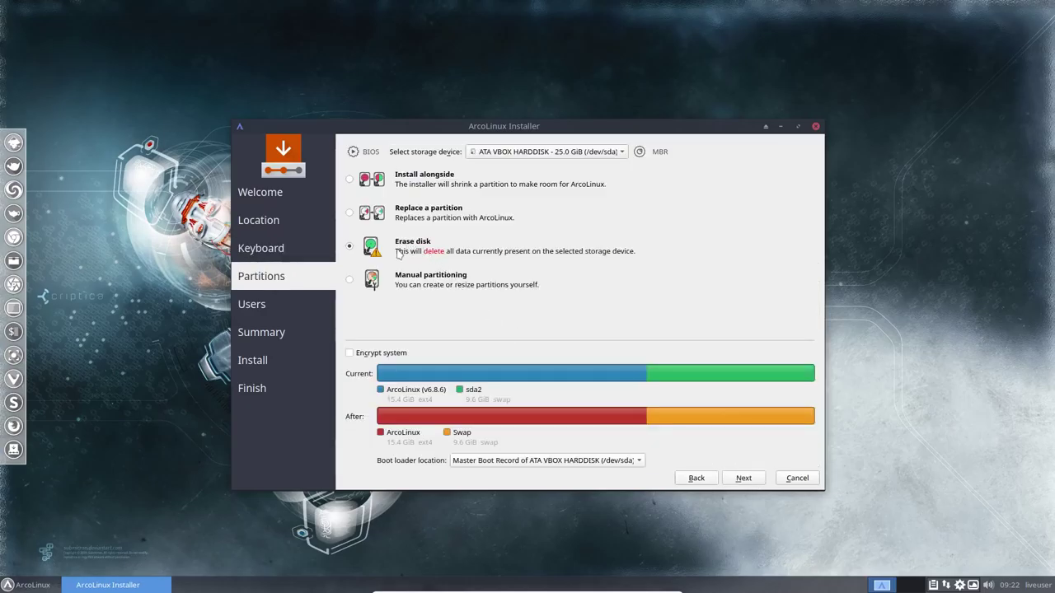
left_click(744, 479)
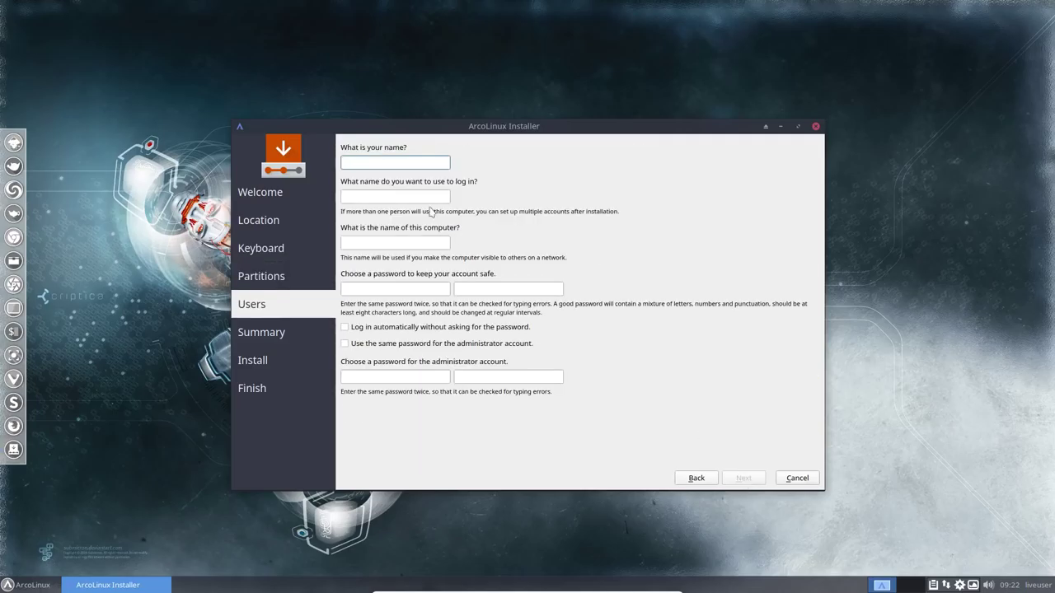
Enter the username, computer name ArcoLinux and password with auto-login and same admin password, then install
key("Tab")
key("Tab")
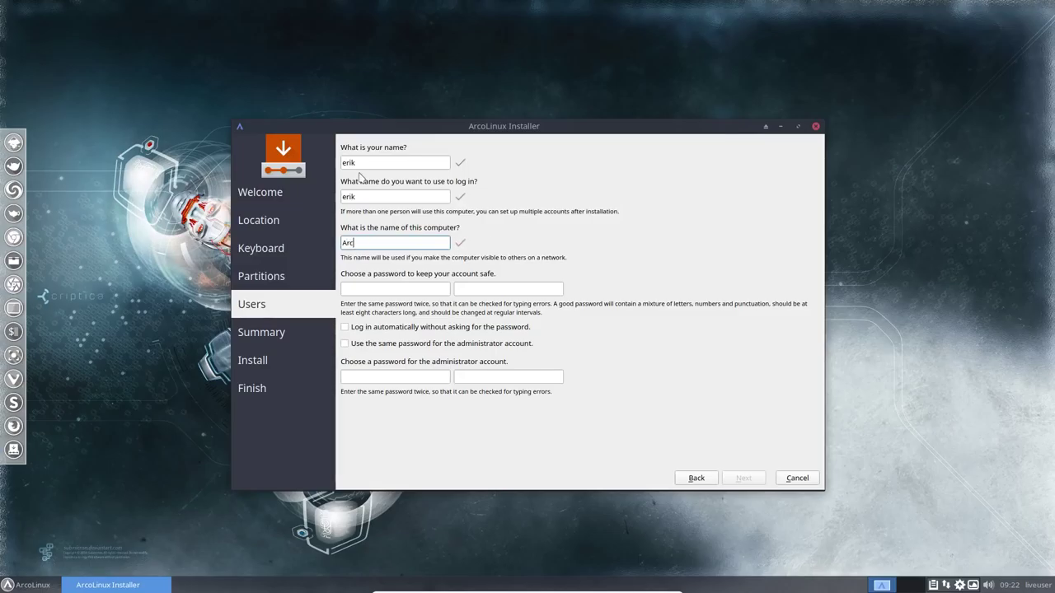
key("Tab")
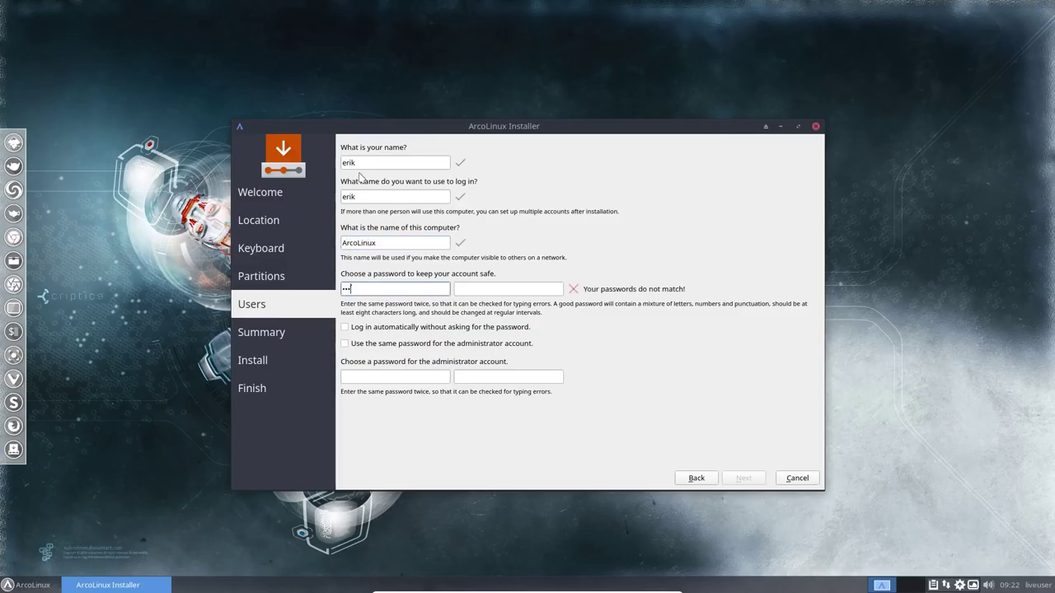
key("Tab")
key("Tab")
key("Tab")
key("shift+Tab")
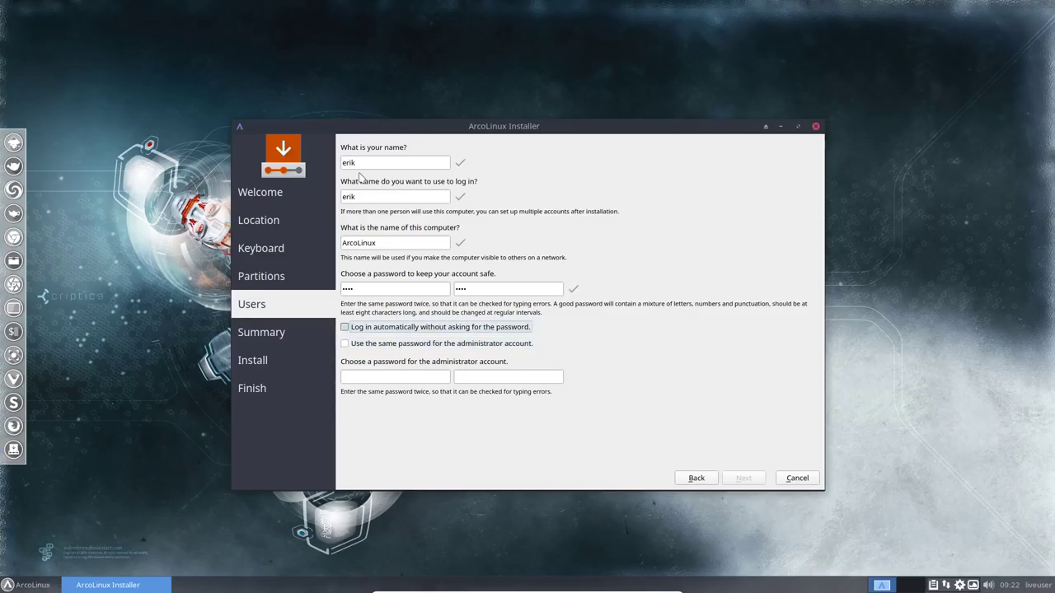
key("Tab")
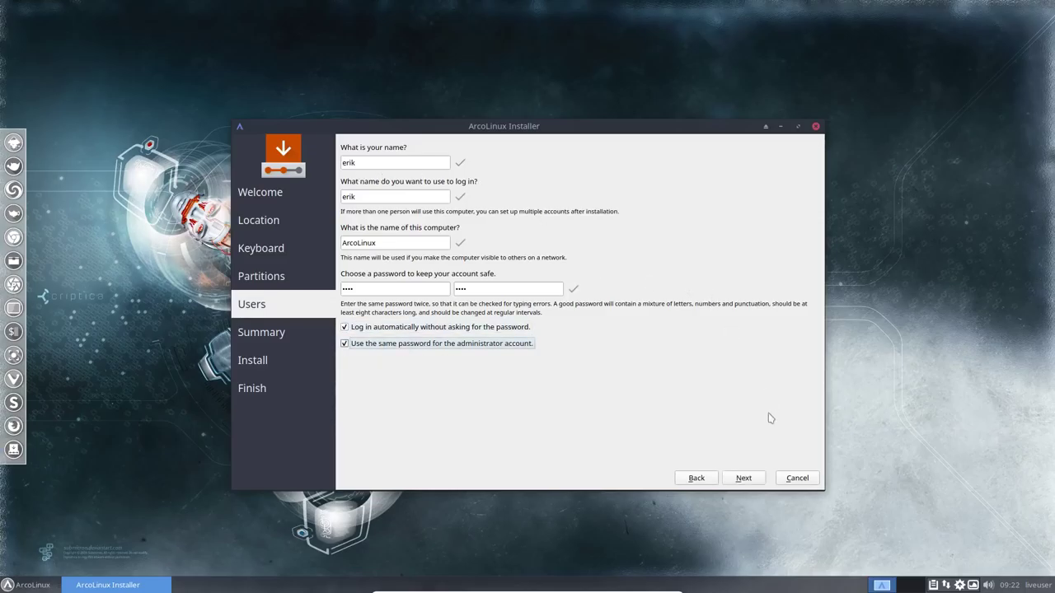
left_click(744, 478)
left_click(742, 493)
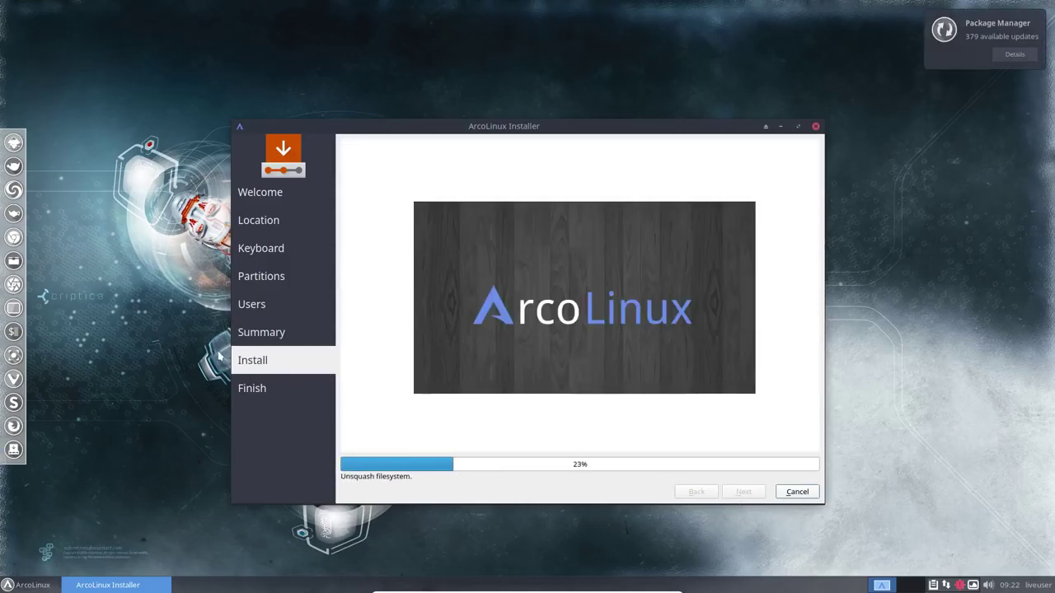
Open a terminal during installation to check neofetch and try typing, then close it
left_click(176, 332)
key("ctrl+alt+t")
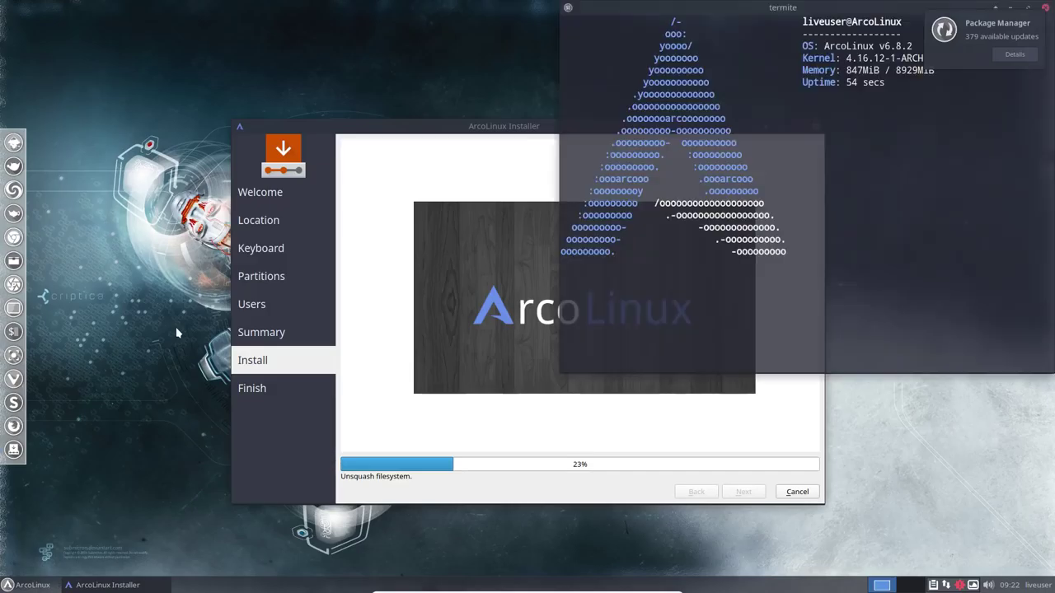
type("az")
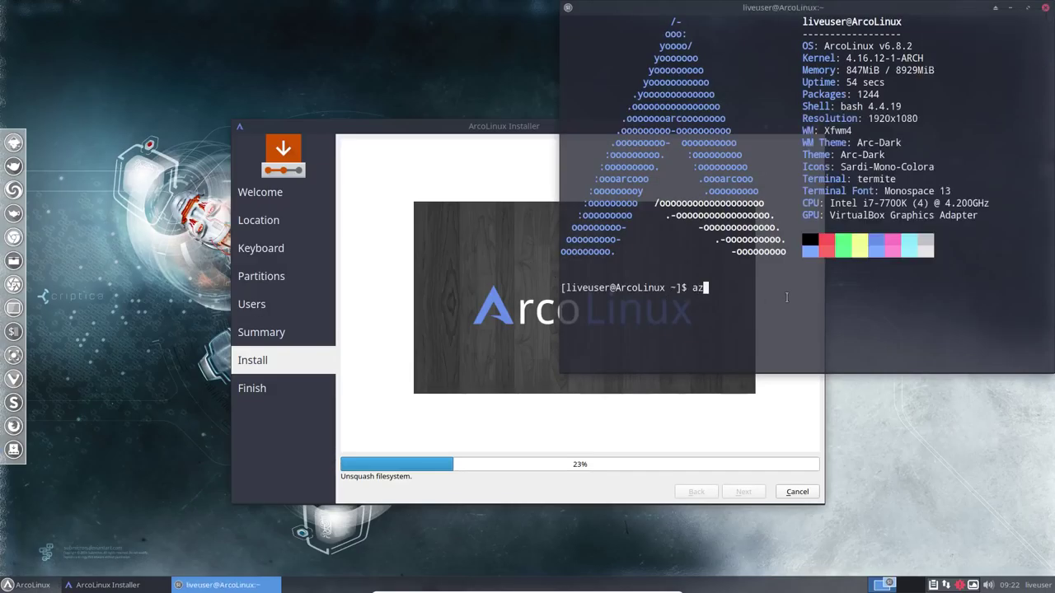
type("ert")
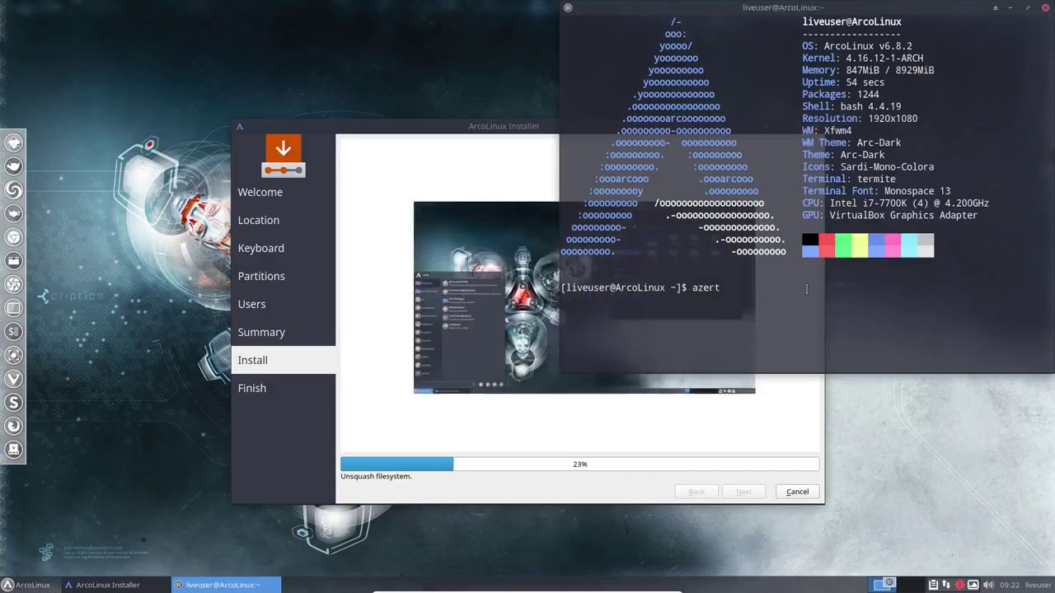
left_click(1044, 7)
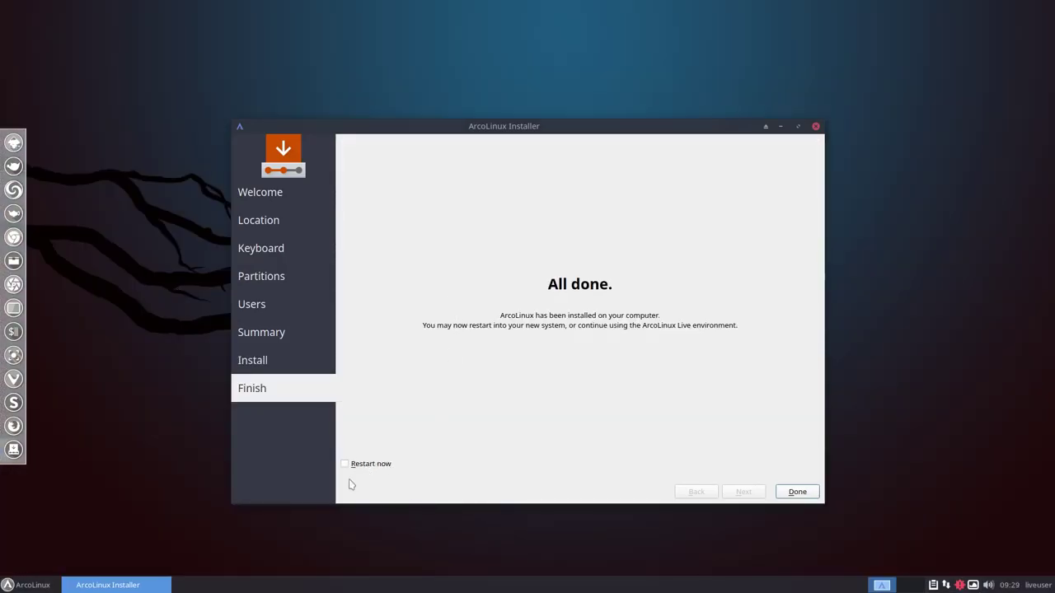
Restart after installation and boot the existing OS from the boot menu
left_click(344, 464)
left_click(794, 492)
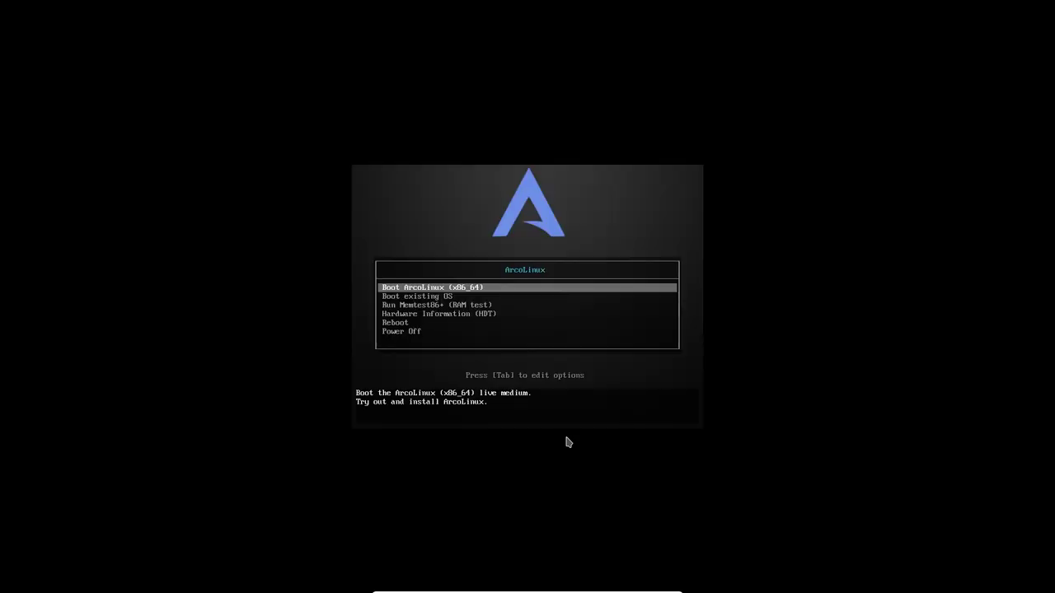
key("Down")
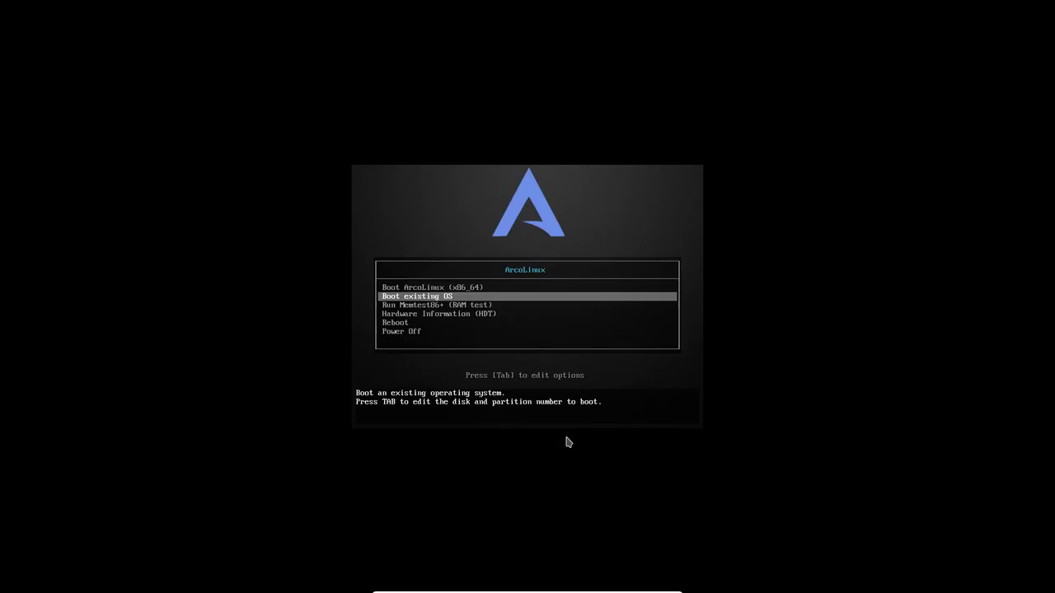
key("Return")
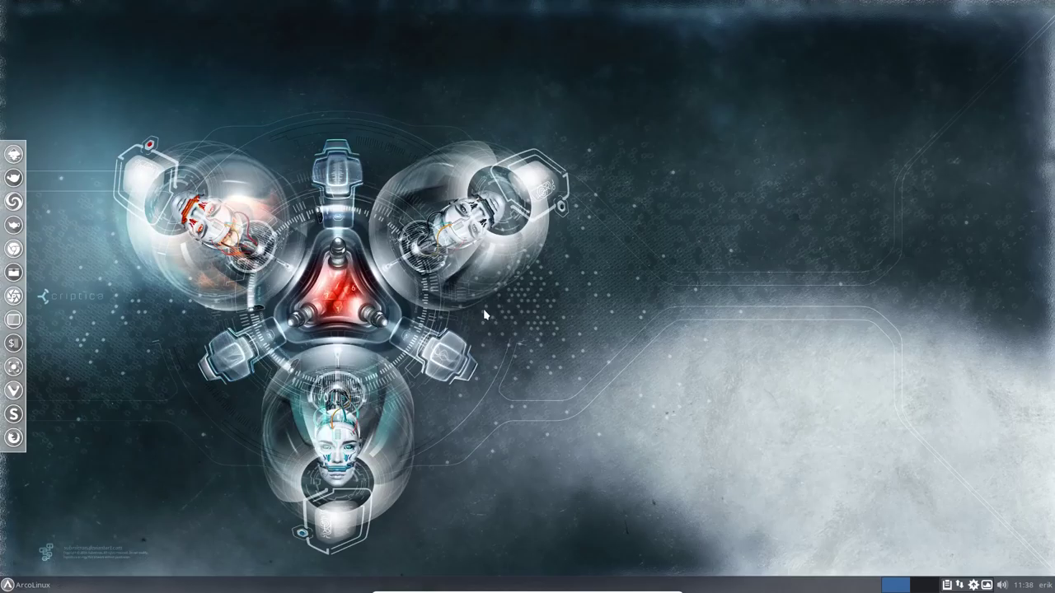
key("ctrl+alt+t")
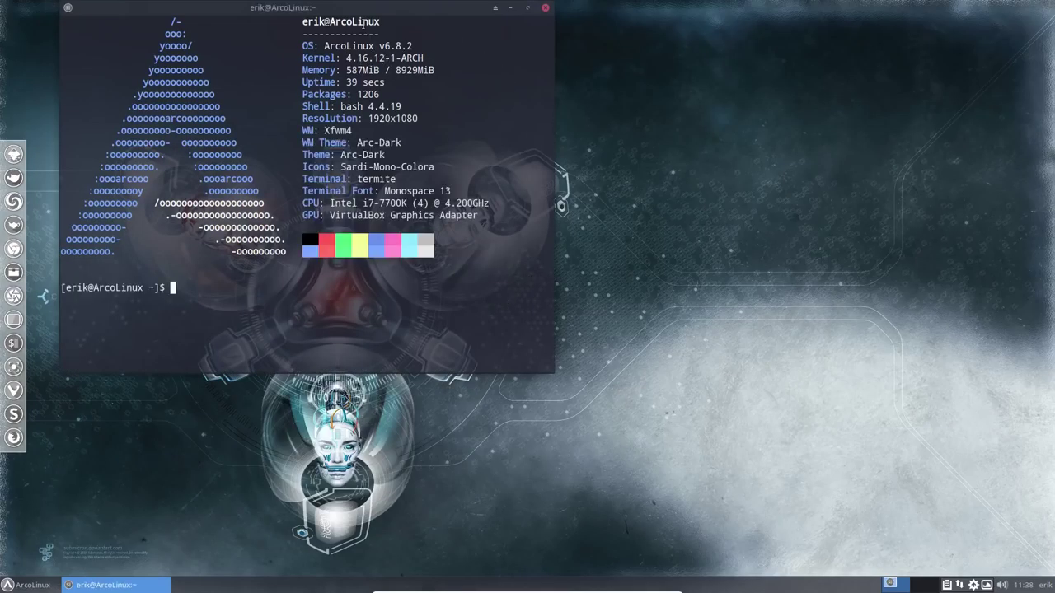
left_click_drag(366, 17, 486, 75)
left_click_drag(516, 116, 465, 116)
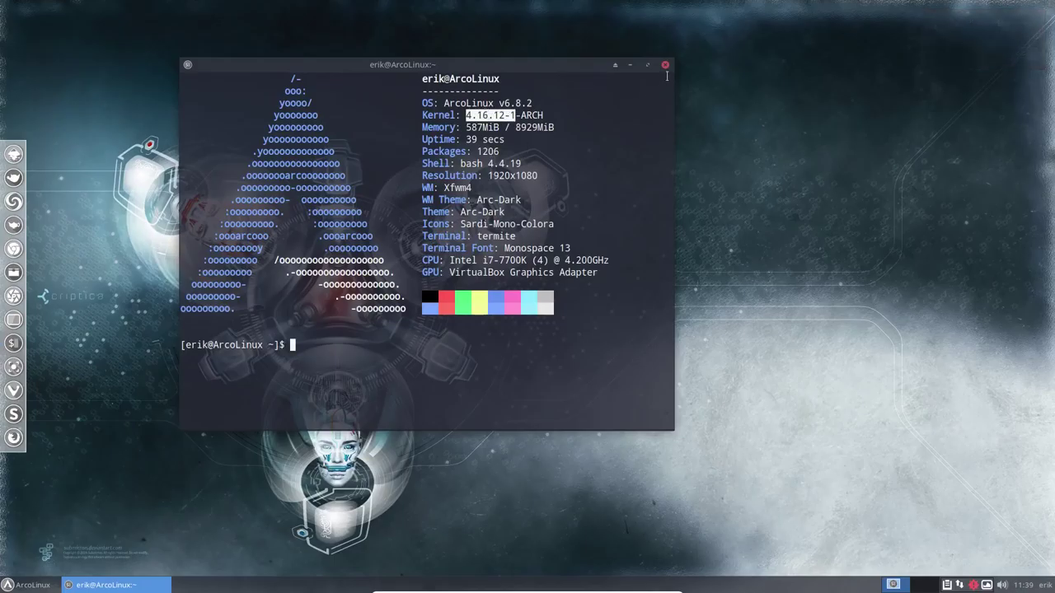
left_click(666, 66)
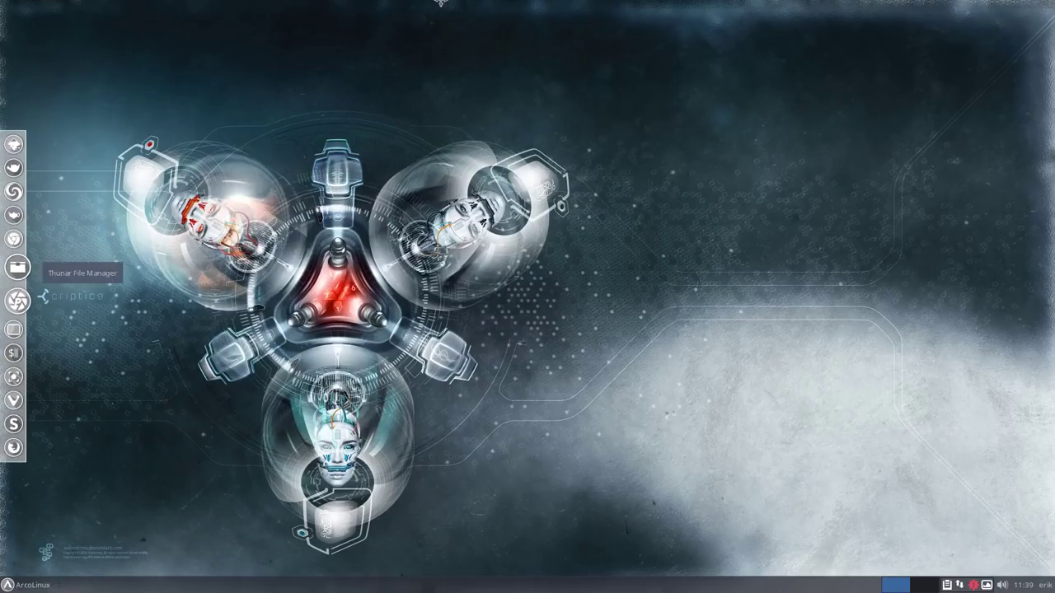
Launch Vivaldi, view the SourceForge page, then the VirtualBox freezing fix article, dismissing LastPass
key("super+F1")
scroll(429, 373, "down", 1)
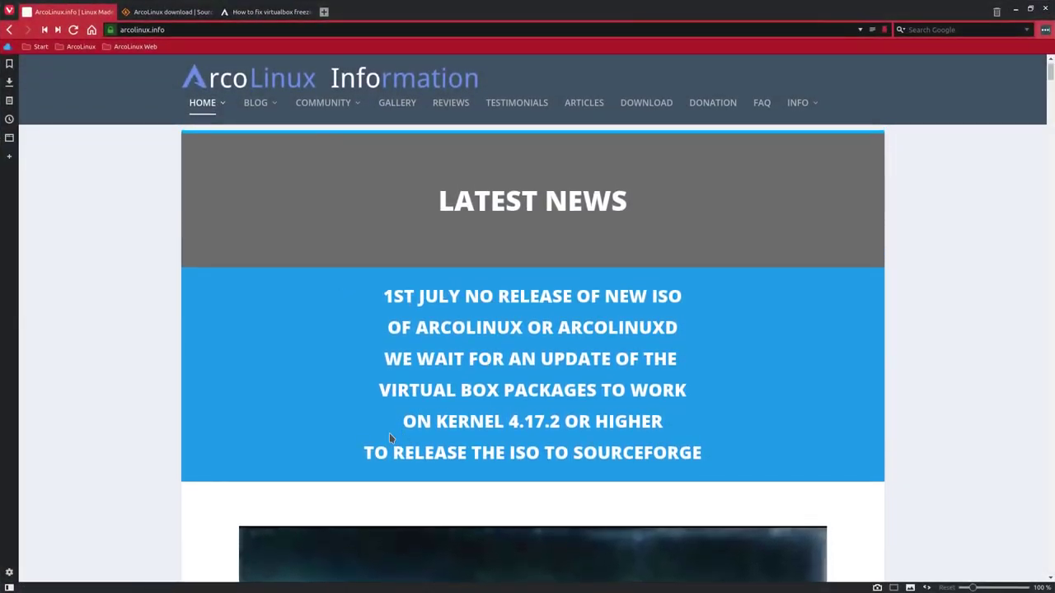
scroll(389, 435, "down", 3)
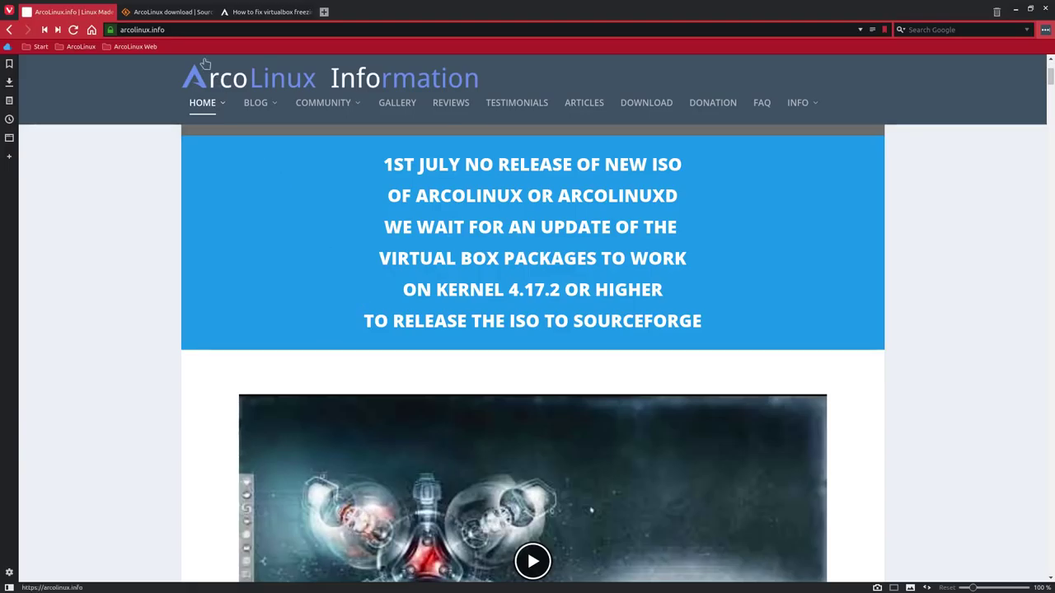
left_click(178, 15)
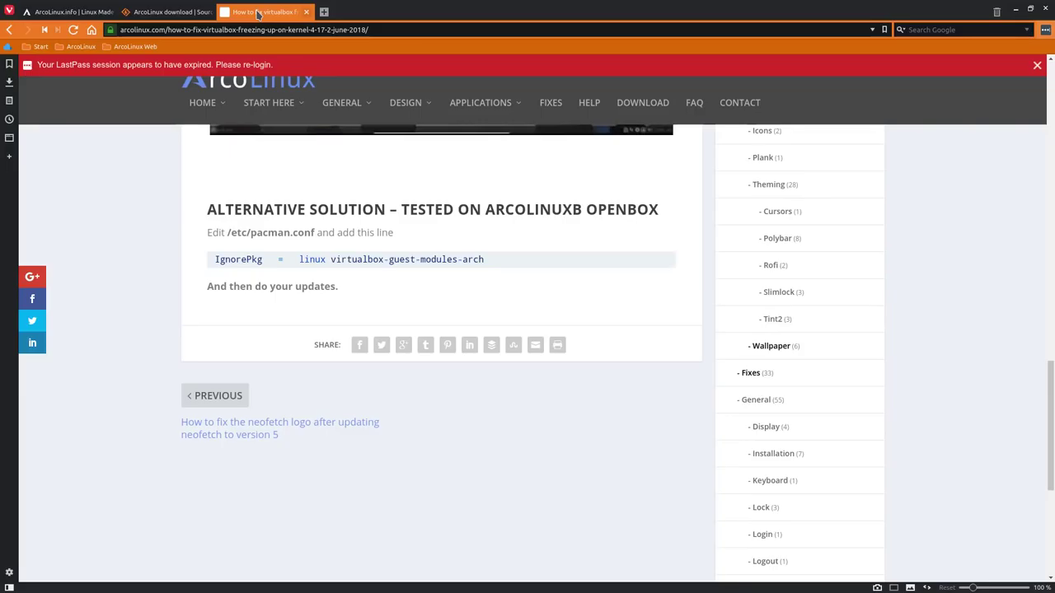
left_click(258, 11)
scroll(186, 199, "up", 5)
scroll(186, 199, "up", 5)
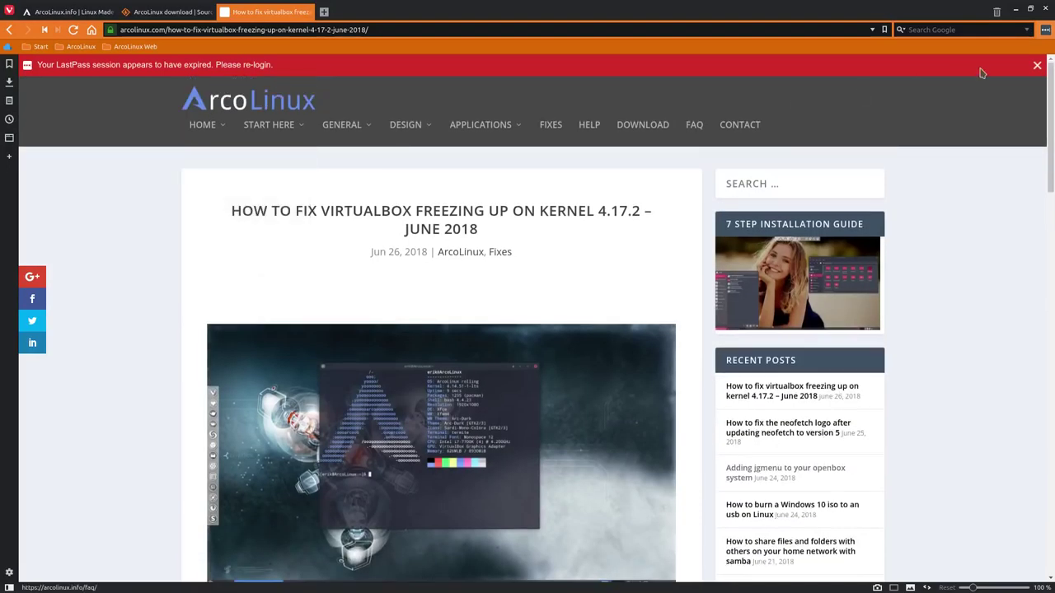
left_click(1037, 64)
Scroll to the Alternative Solution, highlight /etc/pacman.conf, then minimise the browser to the desktop
mouse_move(258, 113)
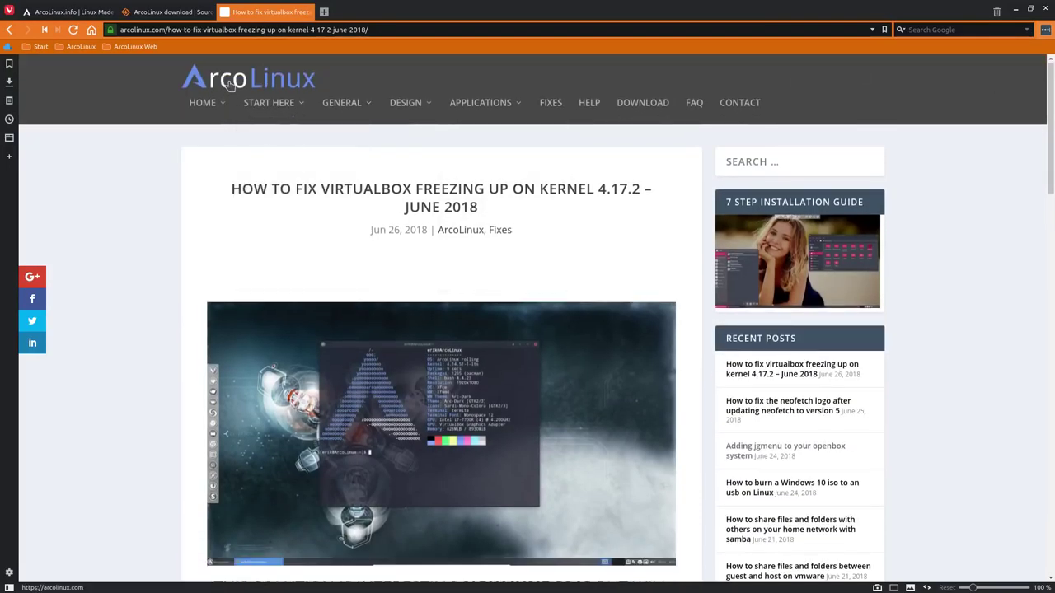
mouse_move(201, 106)
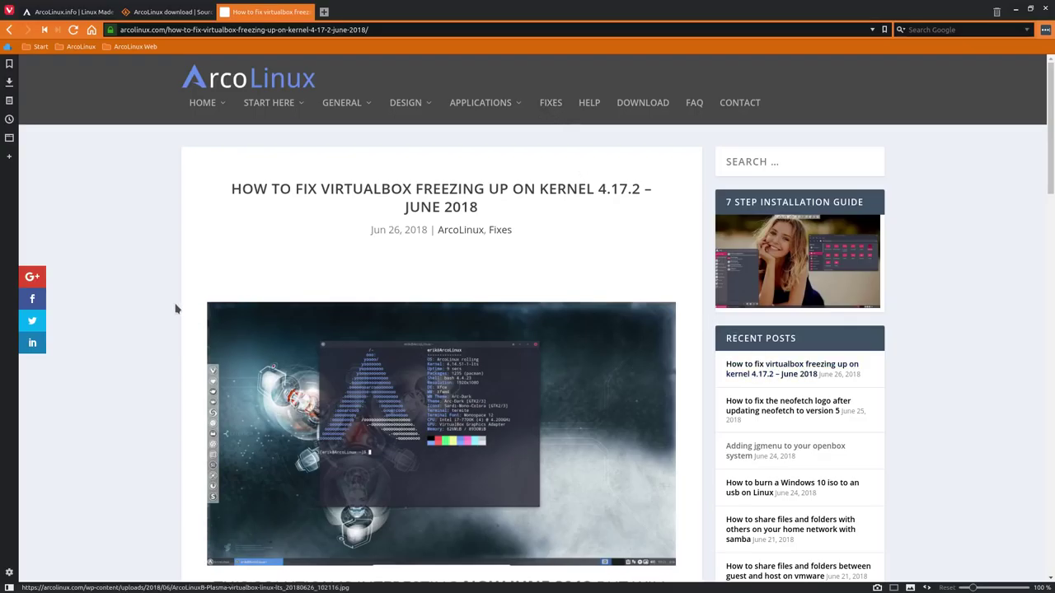
scroll(169, 312, "down", 5)
scroll(336, 300, "down", 6)
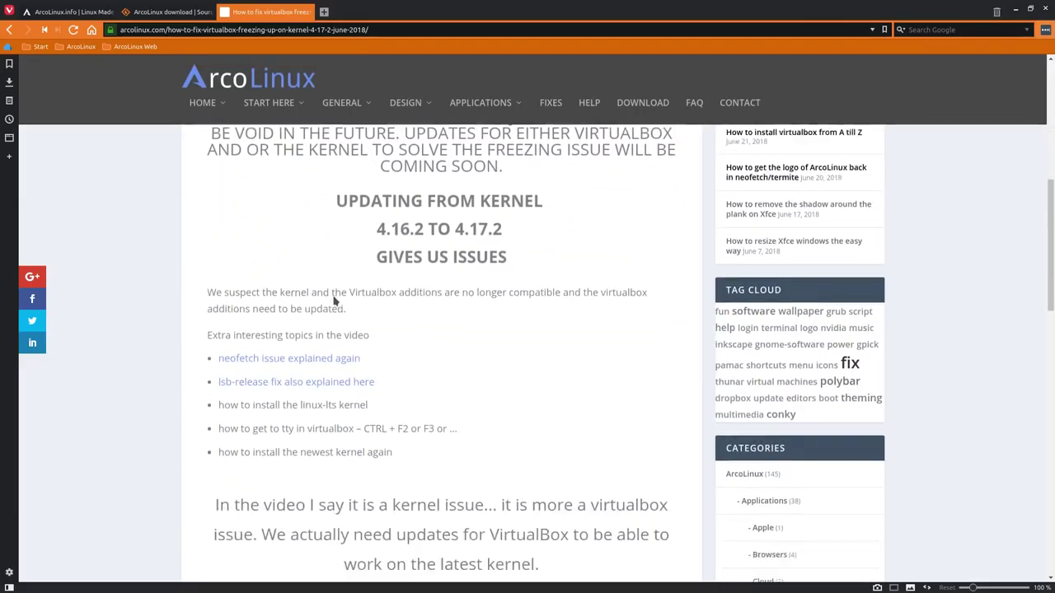
scroll(334, 300, "down", 4)
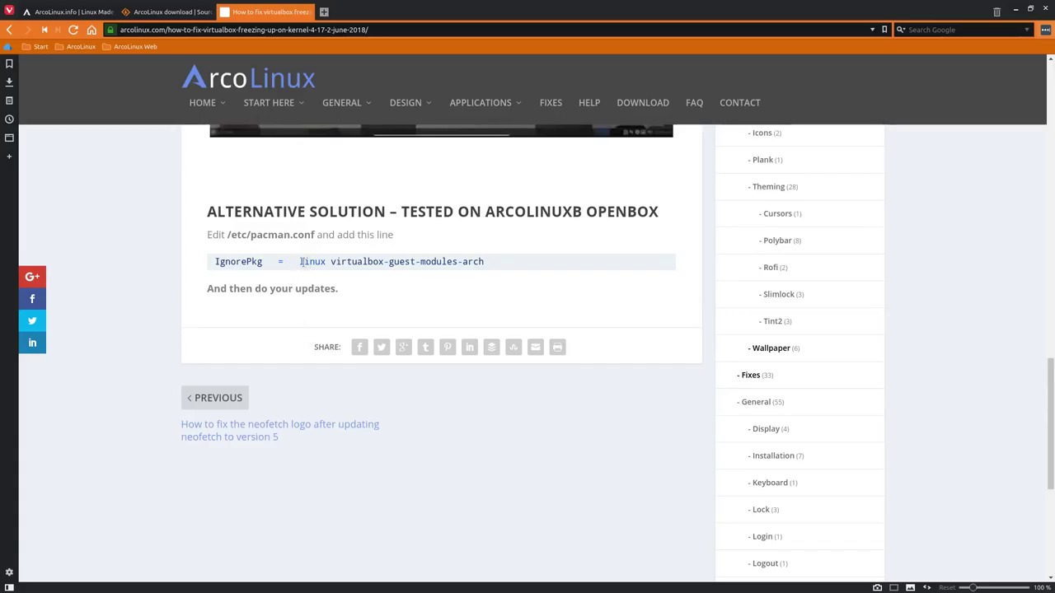
left_click_drag(226, 235, 317, 236)
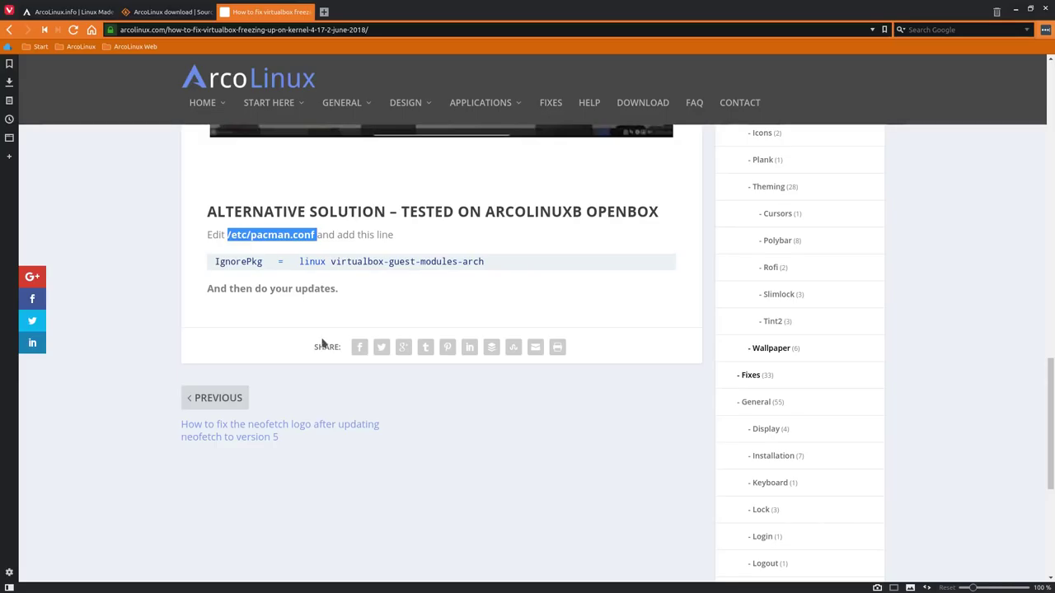
left_click(314, 261)
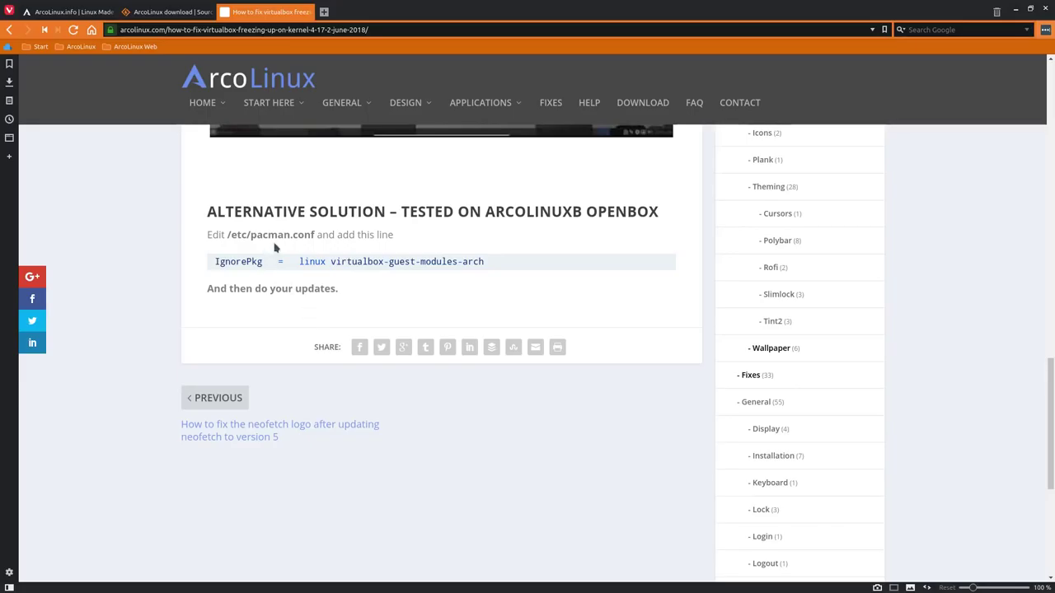
key("super+d")
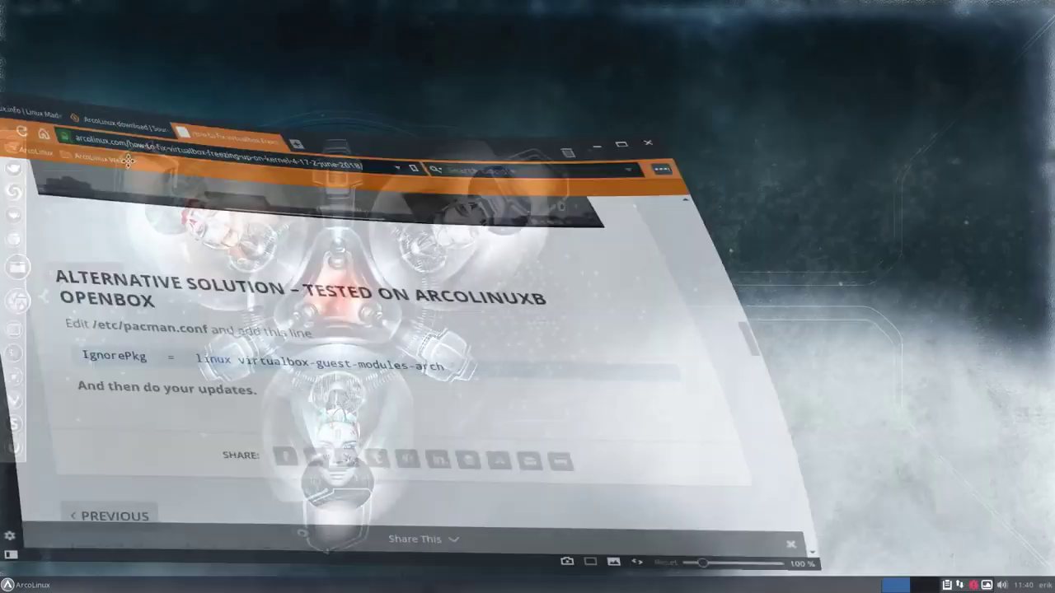
left_click(19, 270)
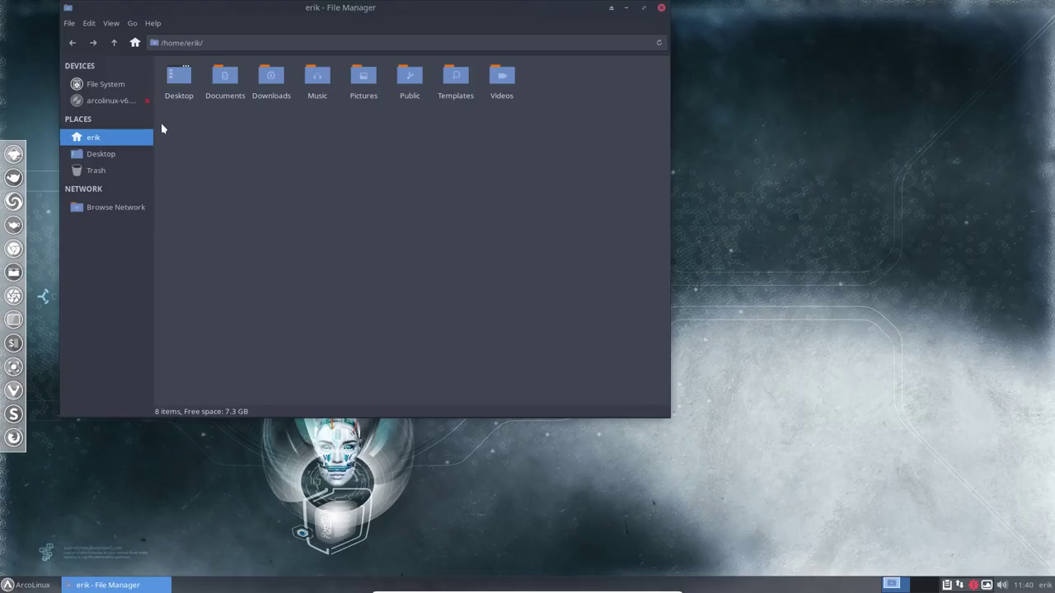
Open /etc/pacman.conf from the file system root in Sublime Text, maximised
left_click(105, 85)
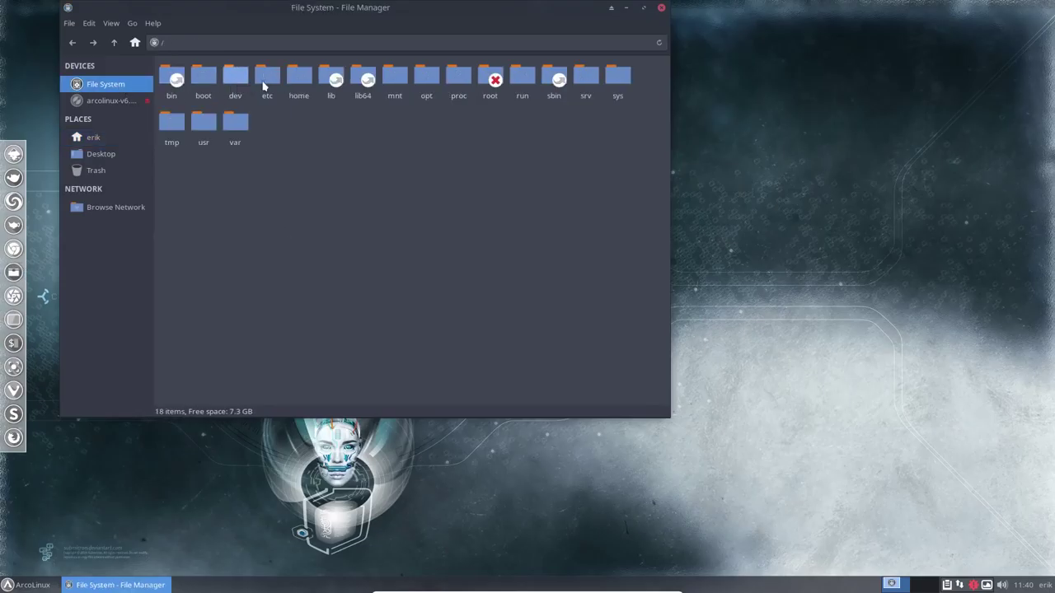
double_click(272, 89)
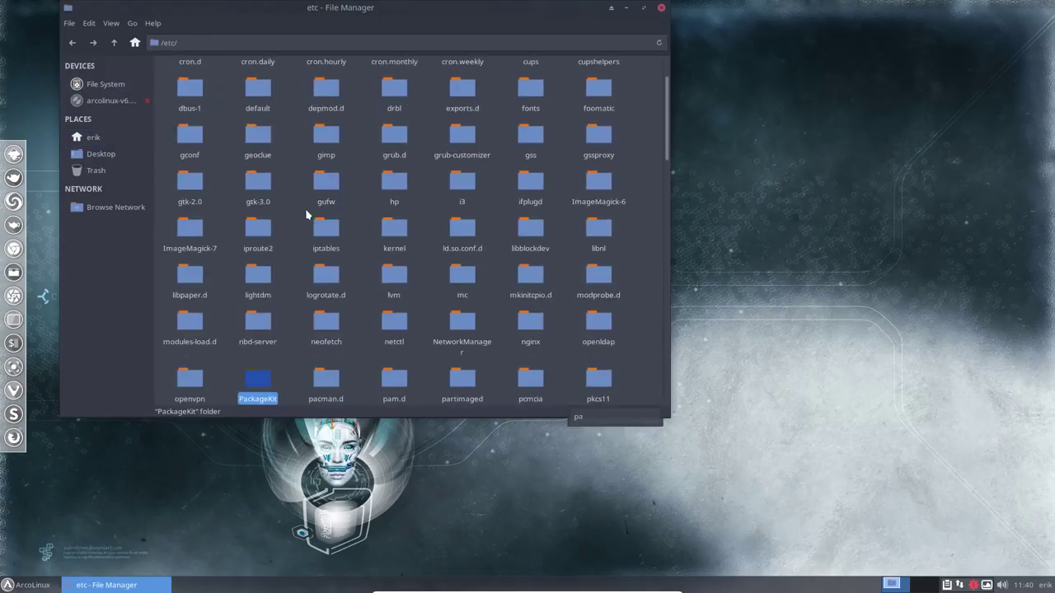
type("cman.Con")
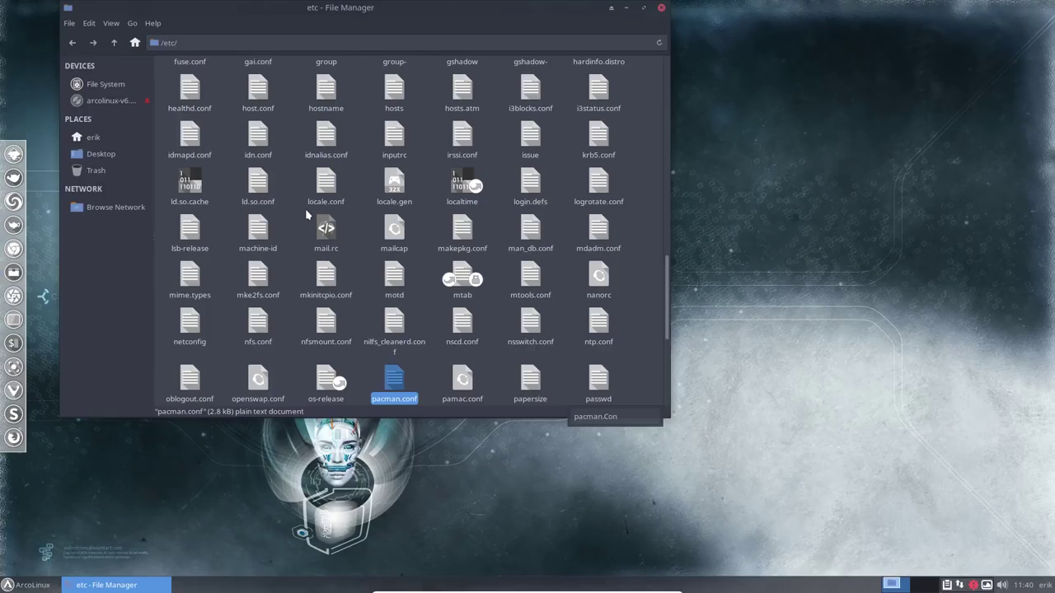
key("Return")
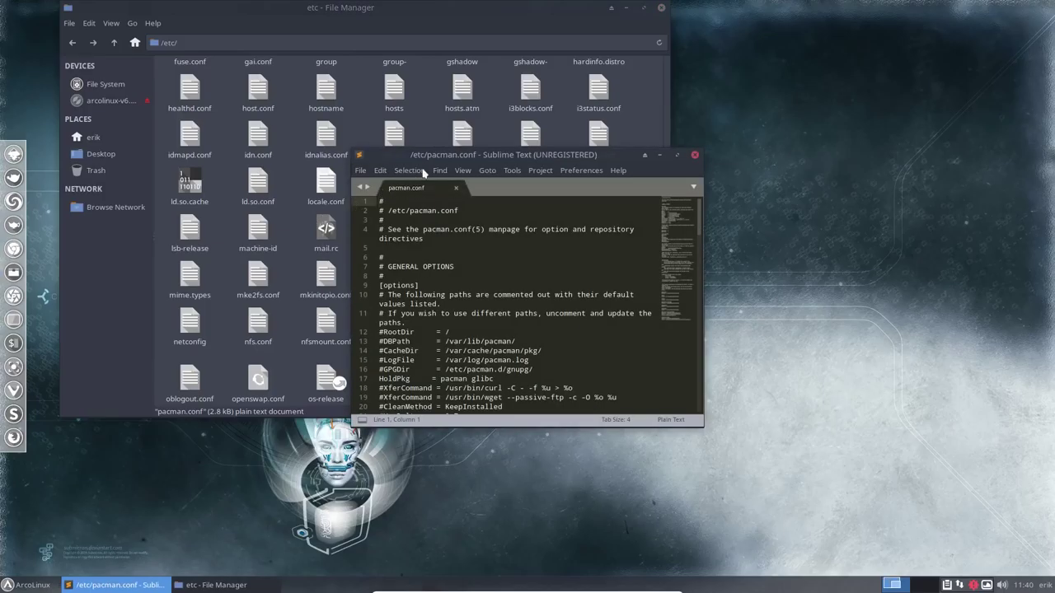
double_click(548, 155)
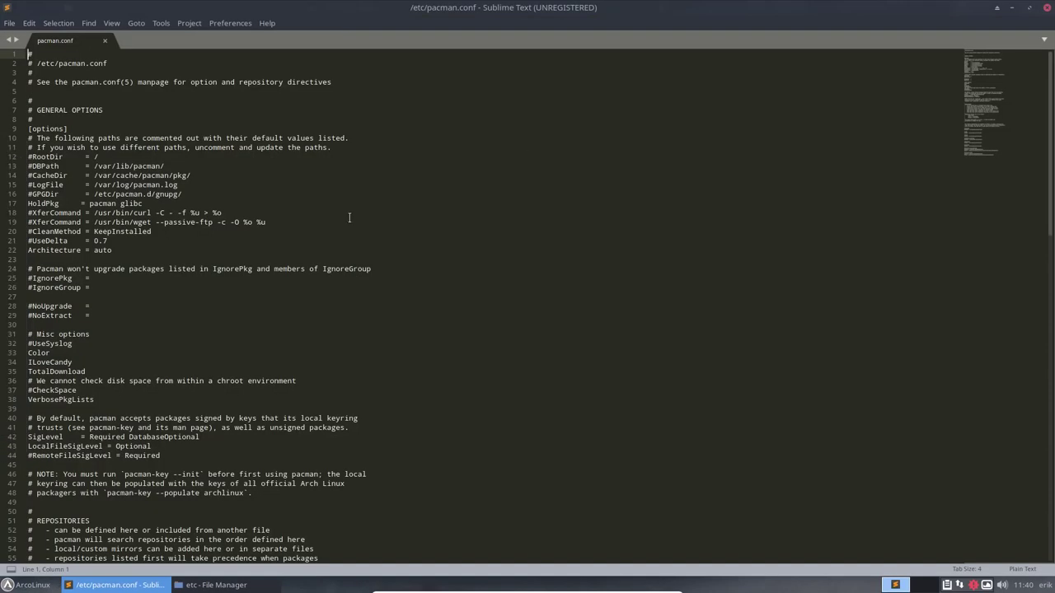
Uncomment IgnorePkg on line 25 and add 'linux virtualbox-guest-modules-arch' to it
key("ctrl+plus")
key("ctrl+plus")
key("ctrl+plus")
key("ctrl+plus")
key("ctrl+plus")
scroll(295, 236, "down", 20)
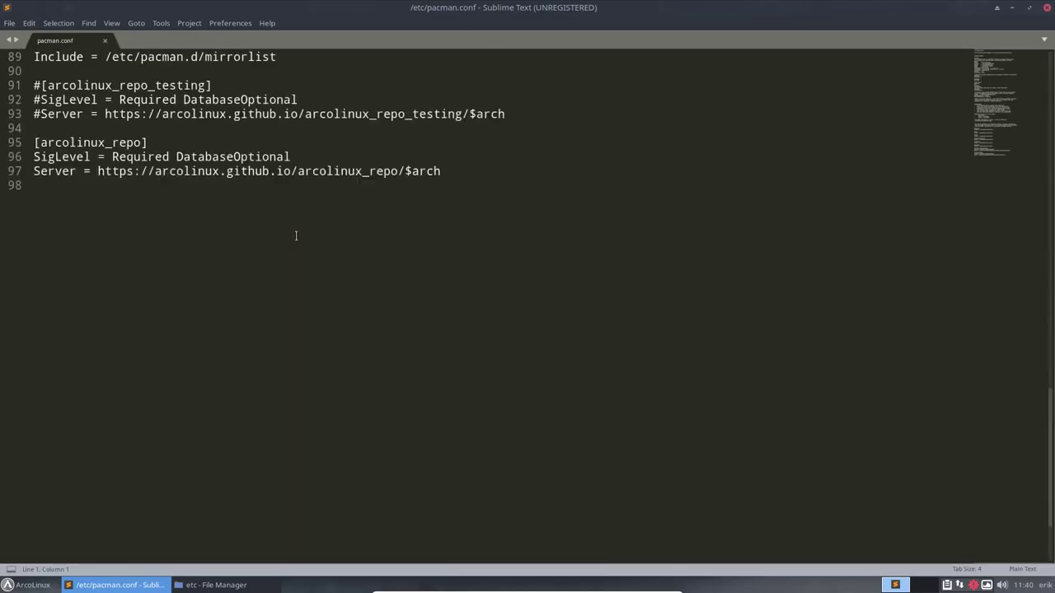
scroll(296, 236, "up", 1)
scroll(296, 236, "up", 19)
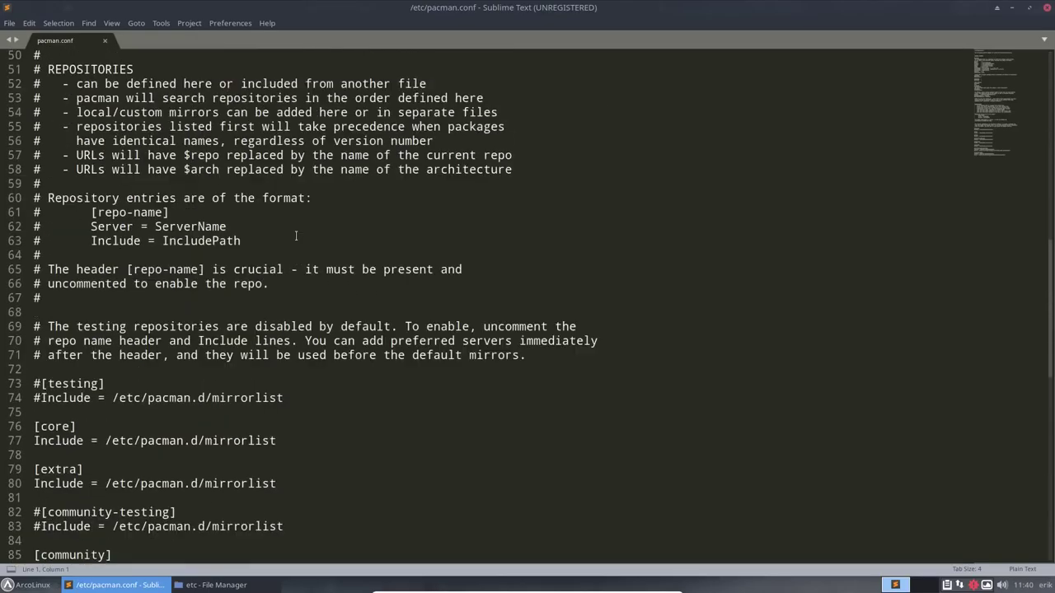
scroll(296, 236, "up", 1)
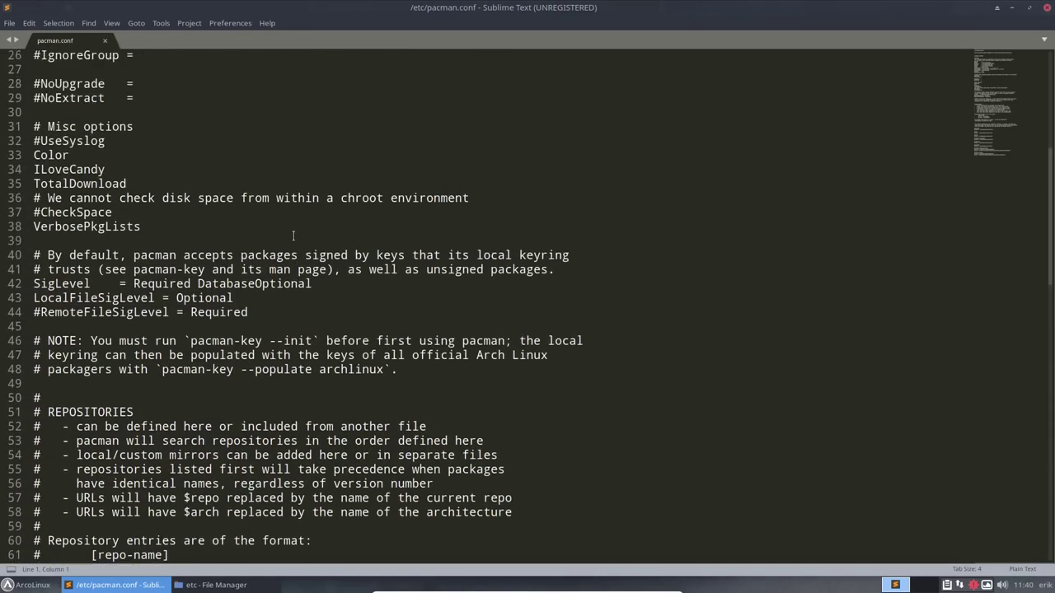
scroll(274, 233, "up", 4)
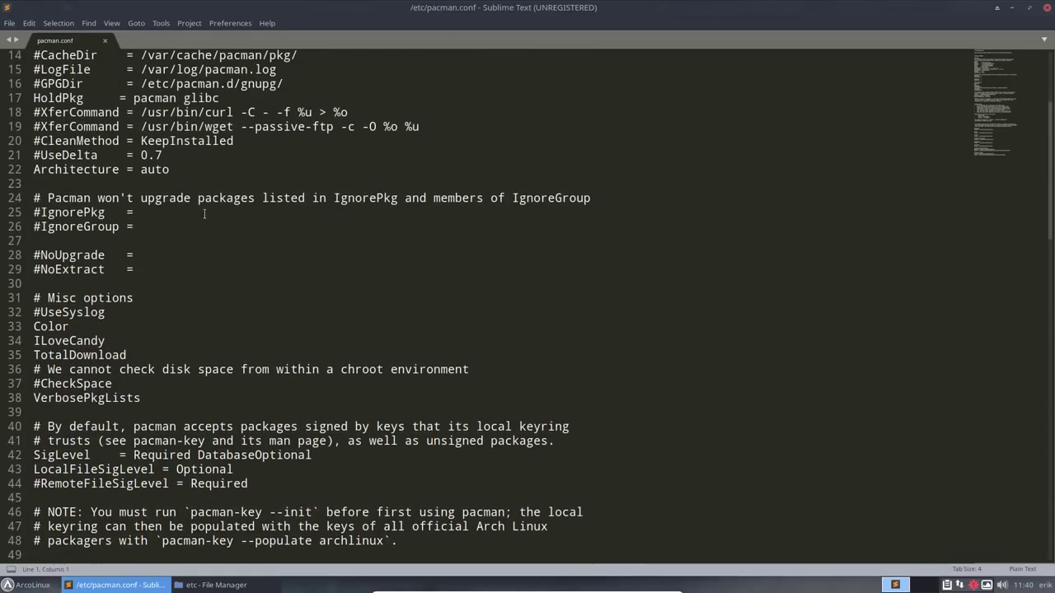
left_click(38, 212)
key("BackSpace")
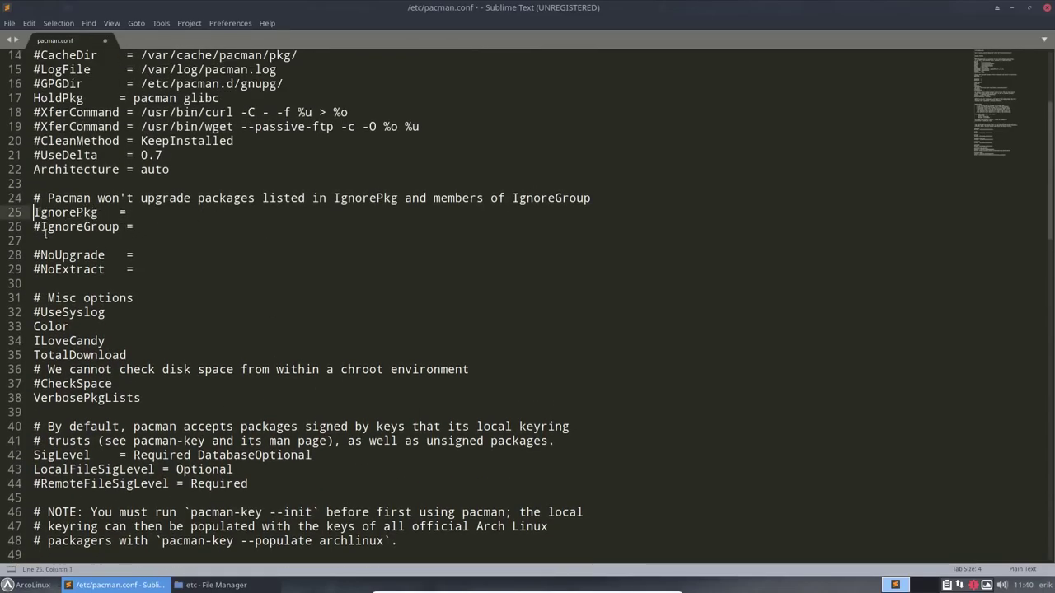
left_click(168, 213)
type("linux virtua")
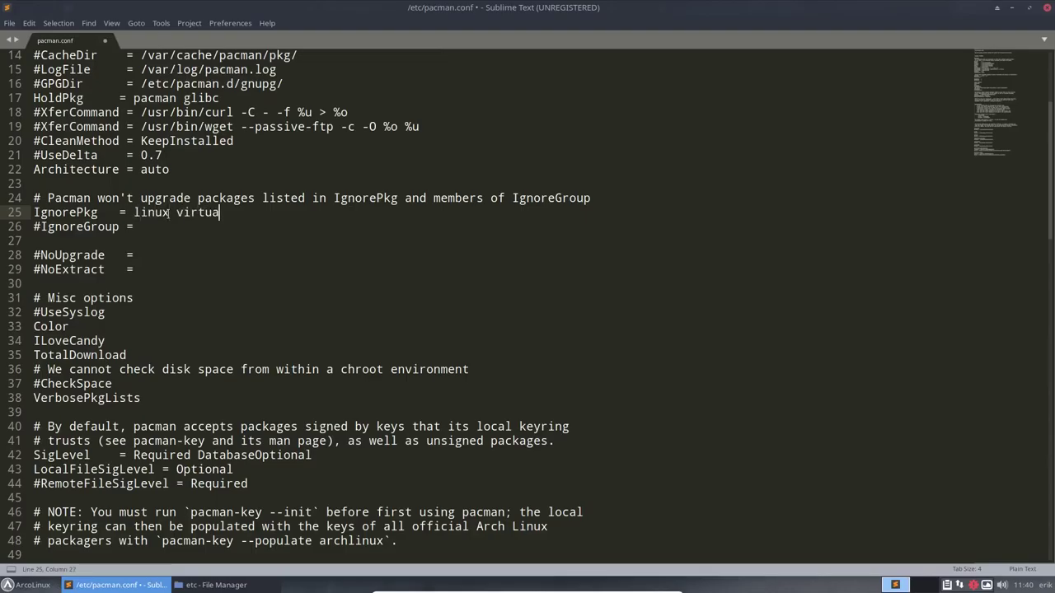
type("lbox-guest-mod")
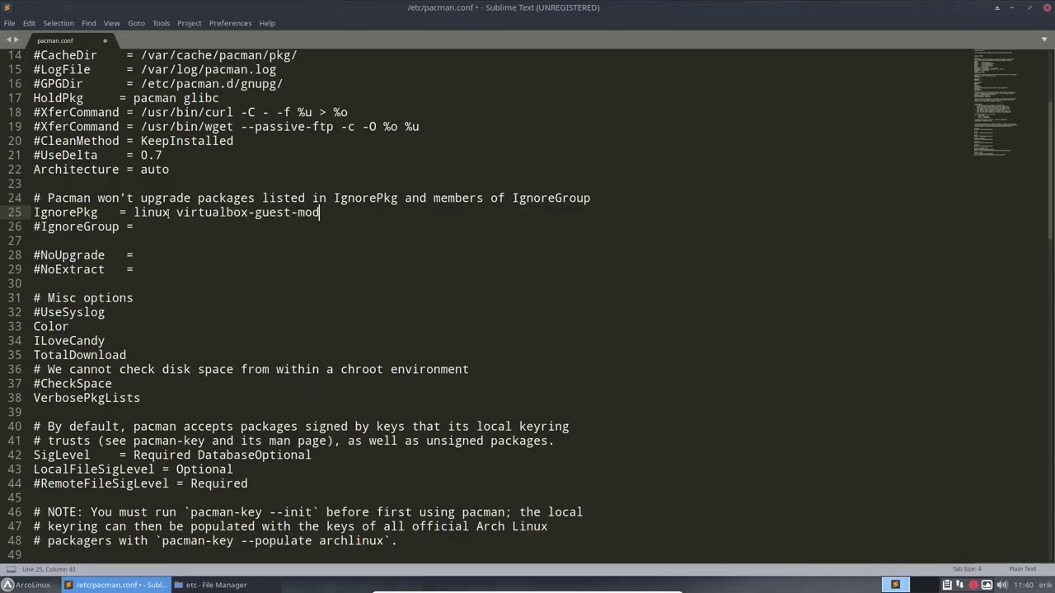
type("ules-arch")
Save pacman.conf, authenticating with the account password, and close Sublime Text
key("ctrl+s")
type("***")
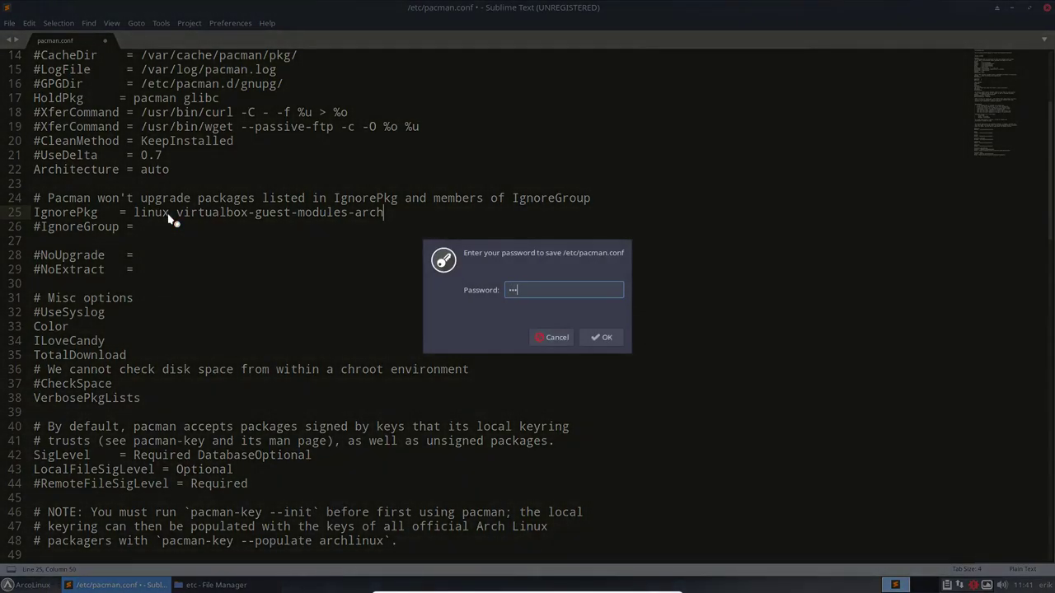
key("Return")
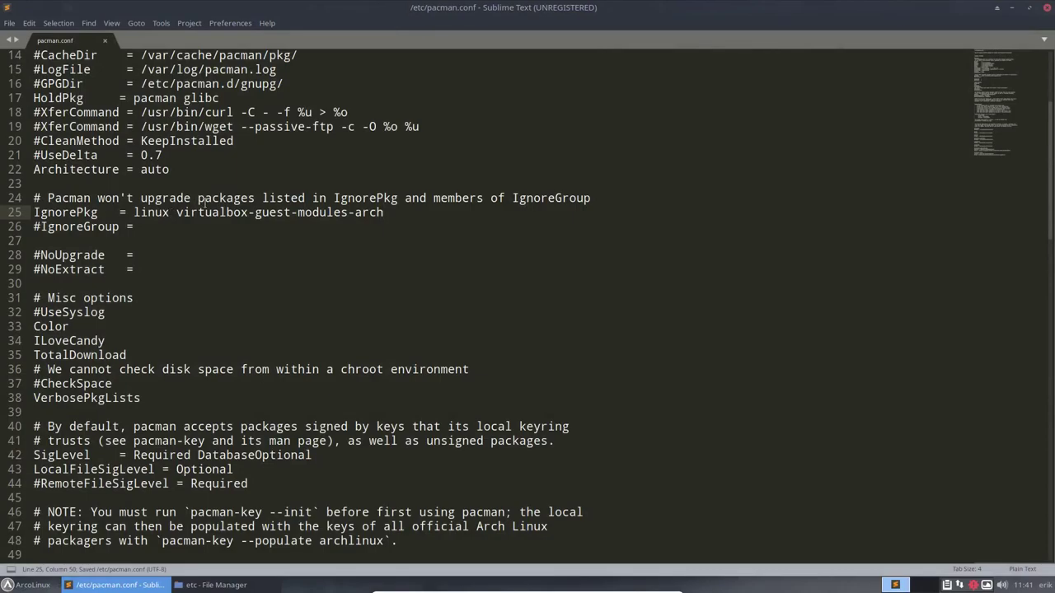
left_click(1045, 6)
Close the file manager and start a full system upgrade with 'sudo pacman -Syyu'
left_click(661, 8)
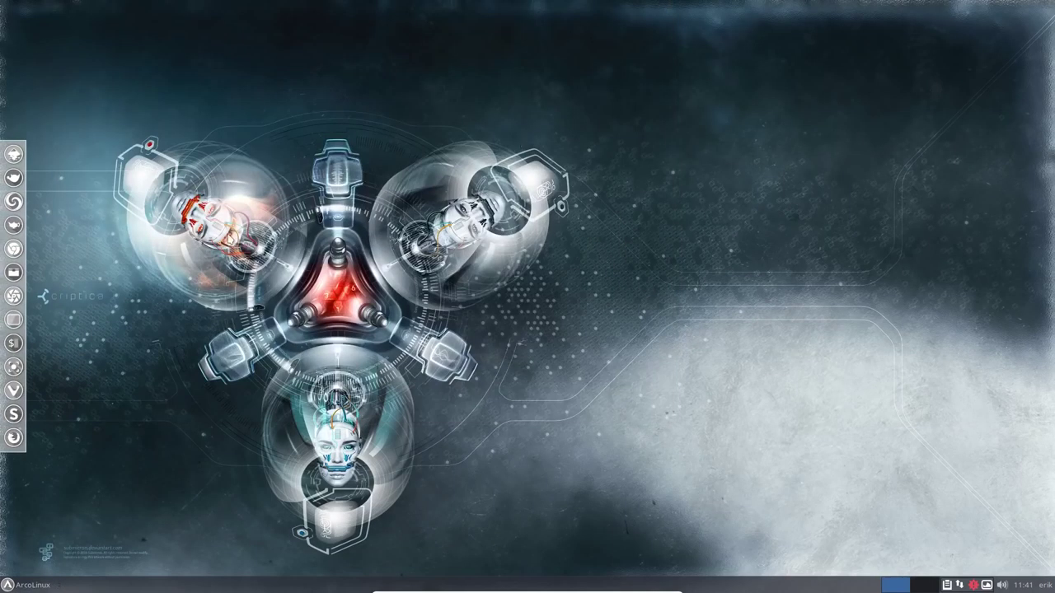
key("ctrl+alt+Return")
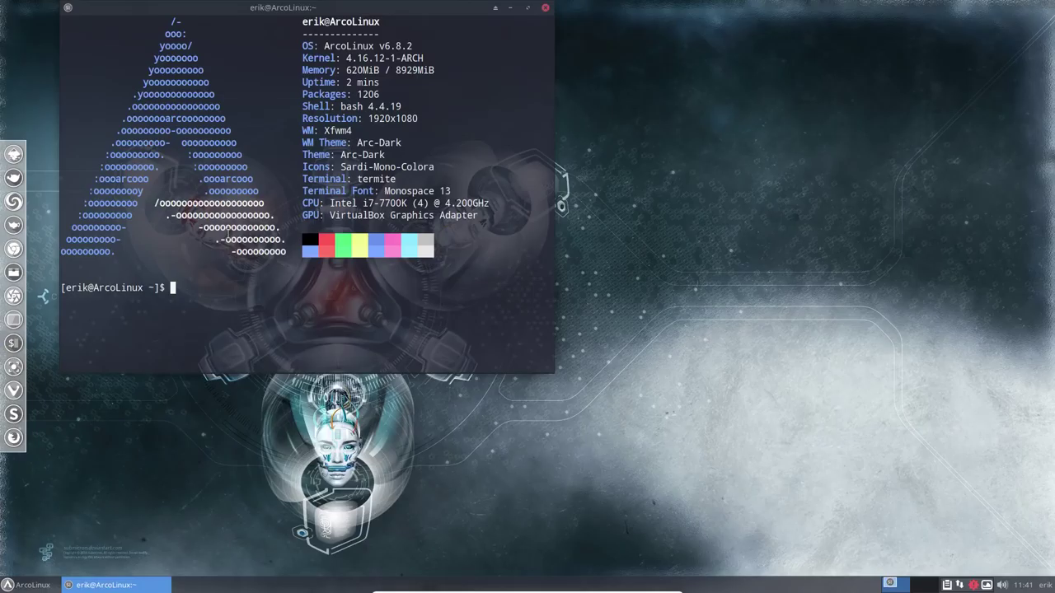
type("sudo pacman -Syyu")
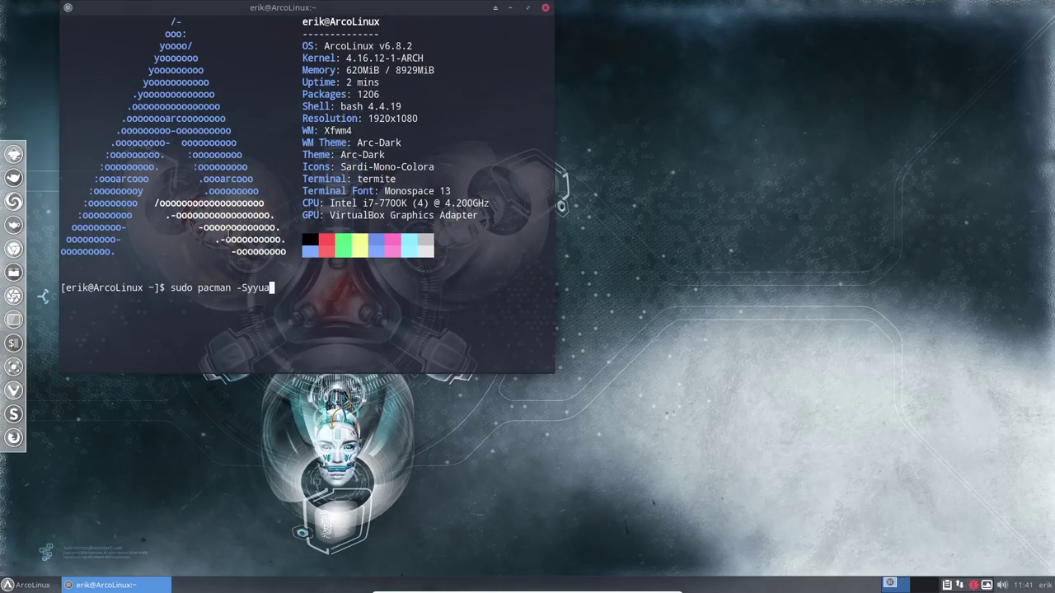
key("Return")
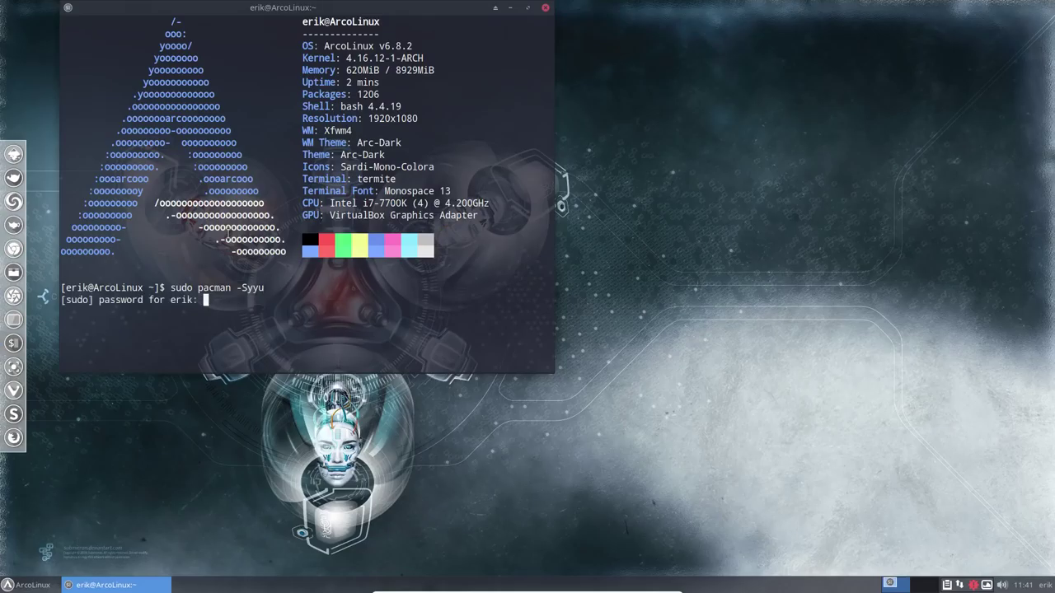
key("Return")
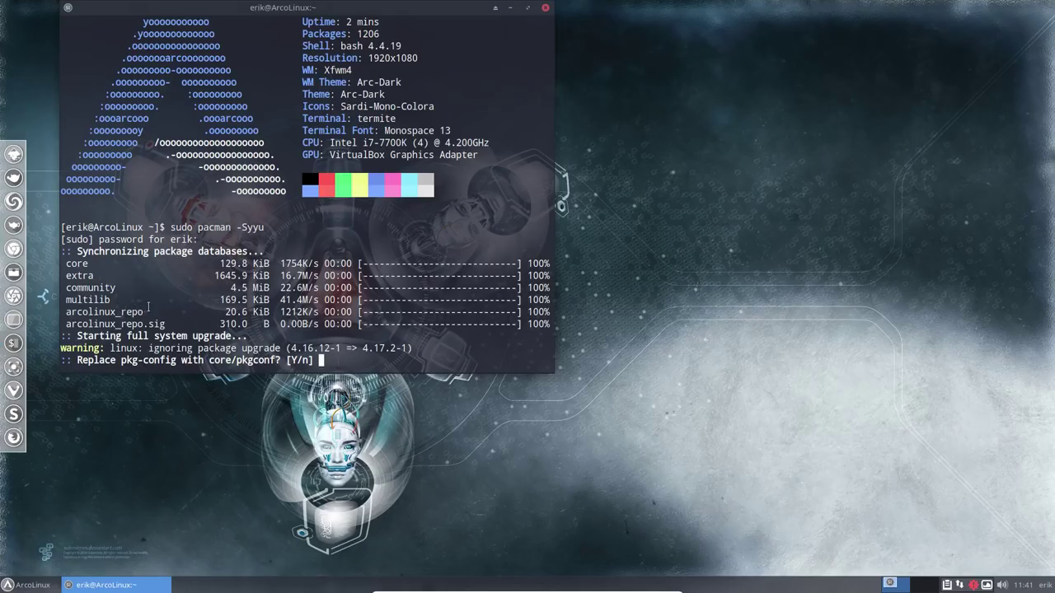
Review the sync output, accept pkgconf replacing pkg-config, and confirm the installation
left_click_drag(149, 312, 66, 313)
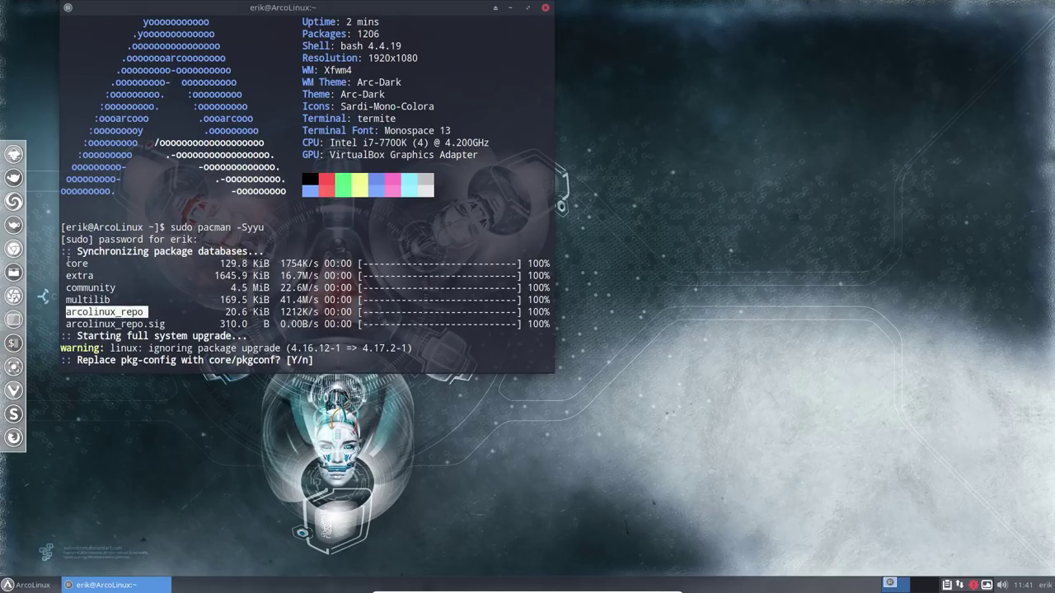
left_click_drag(66, 262, 110, 300)
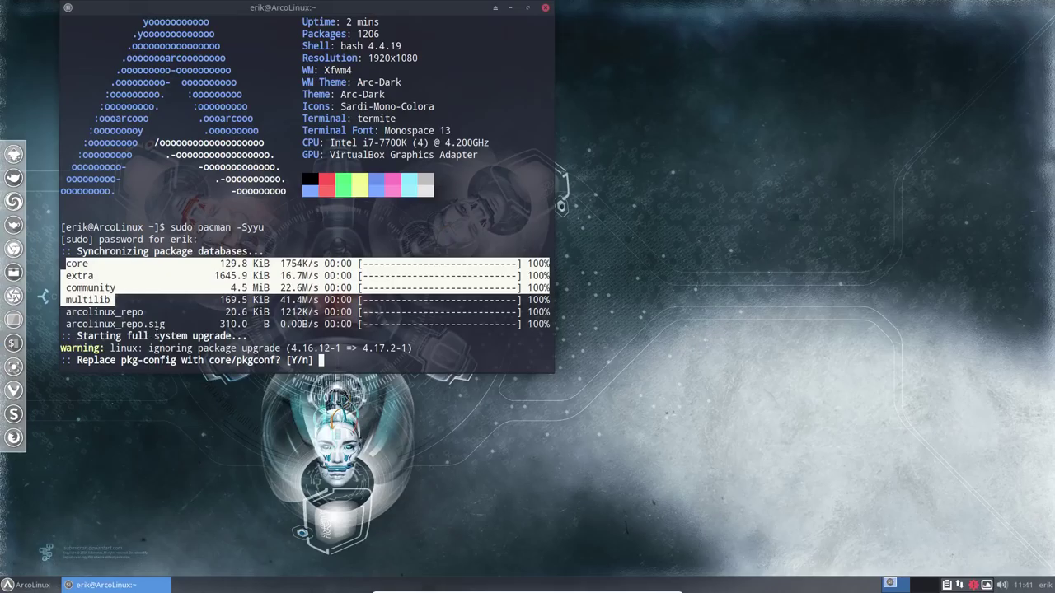
left_click(133, 351)
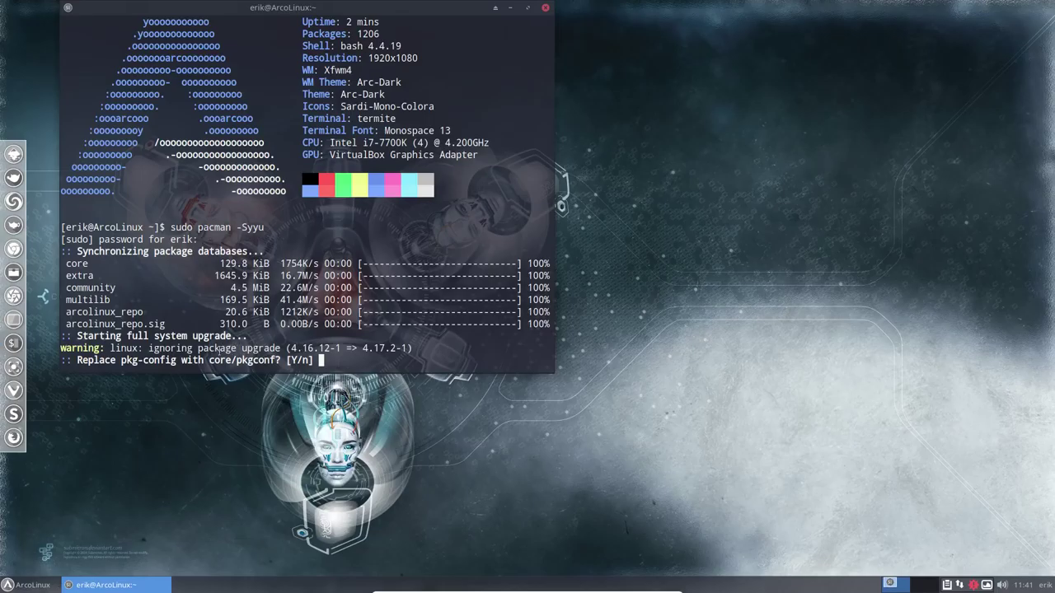
left_click_drag(103, 348, 281, 348)
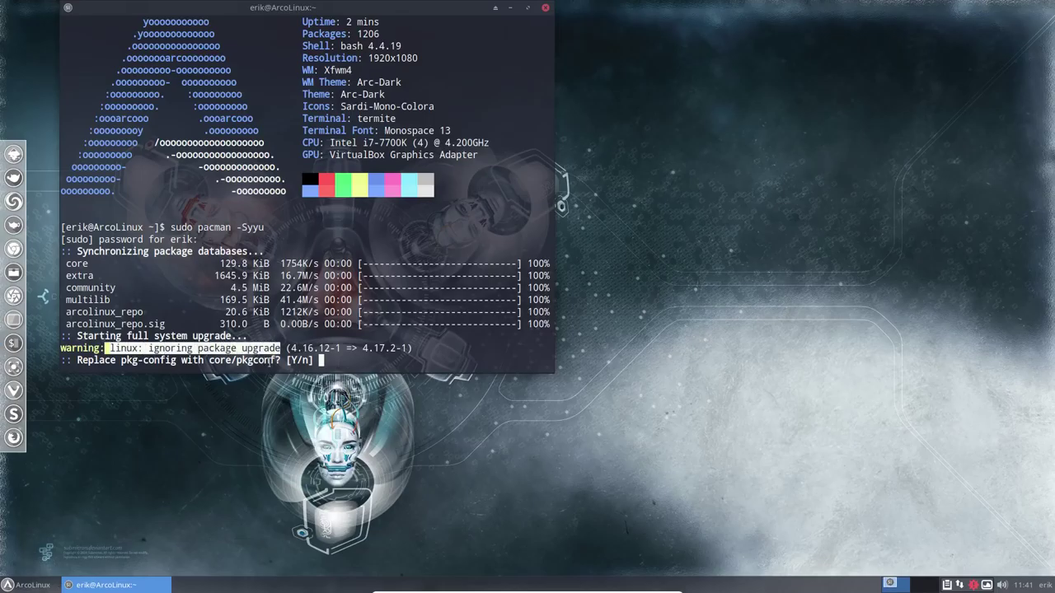
left_click(328, 360)
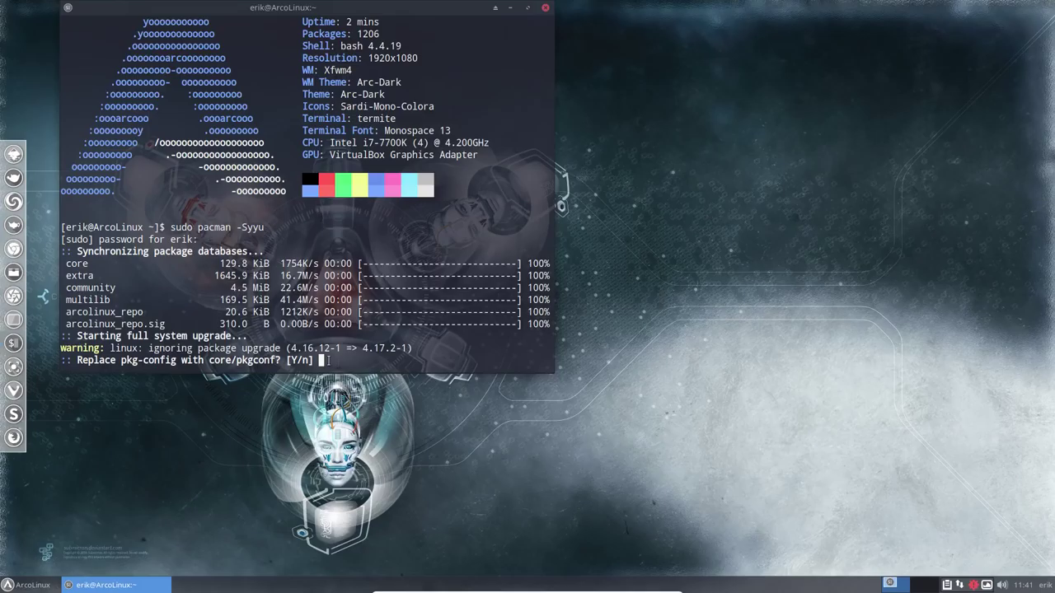
key("Return")
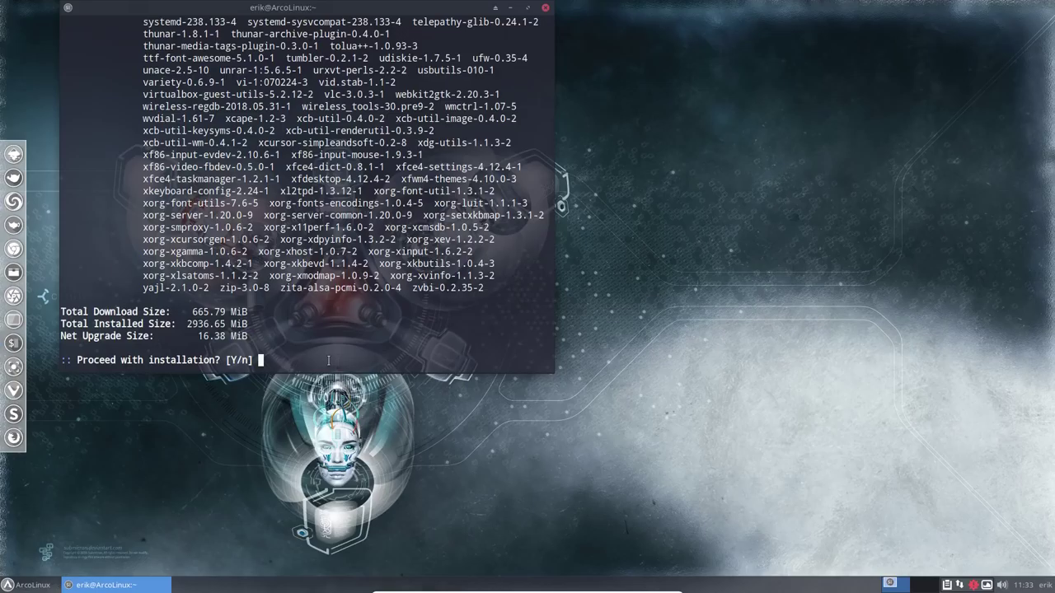
type("y")
key("Return")
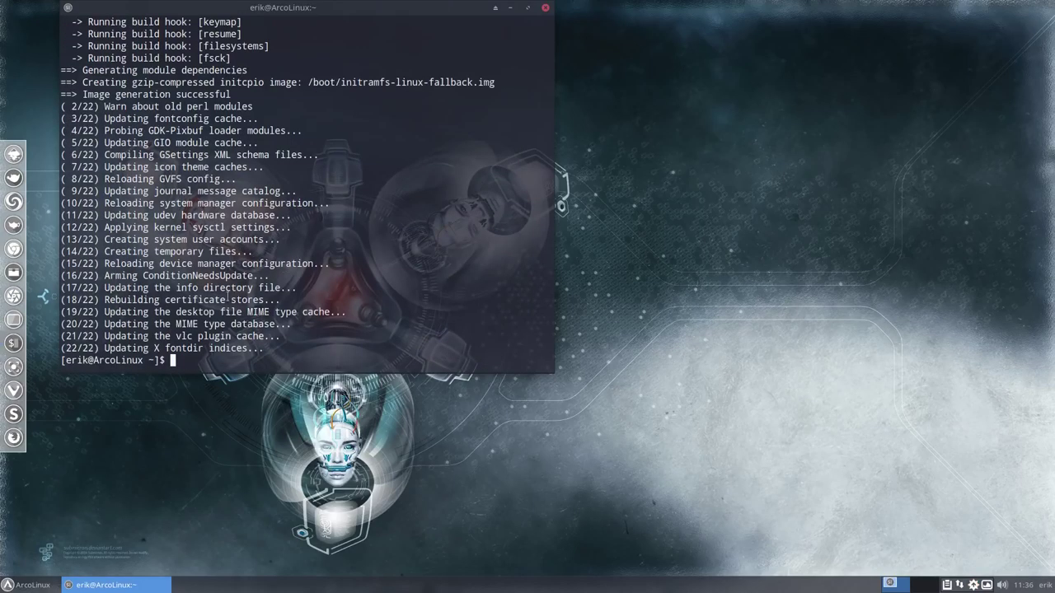
Rerun 'sudo pacman -Syyu', which finds nothing to do, then enter the pksyua alias
type("sudo pacman -Syyu")
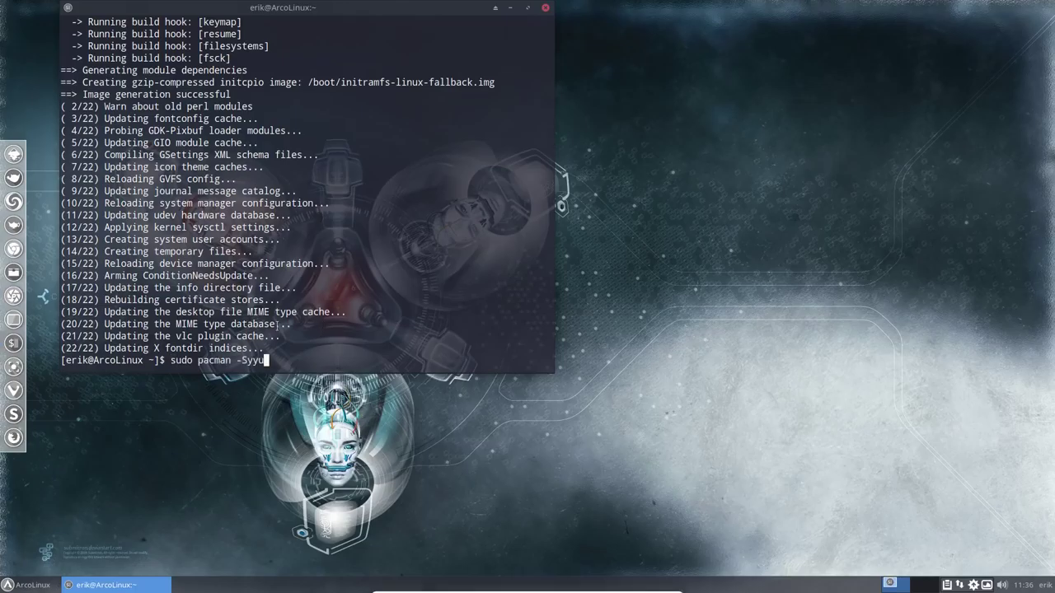
key("Return")
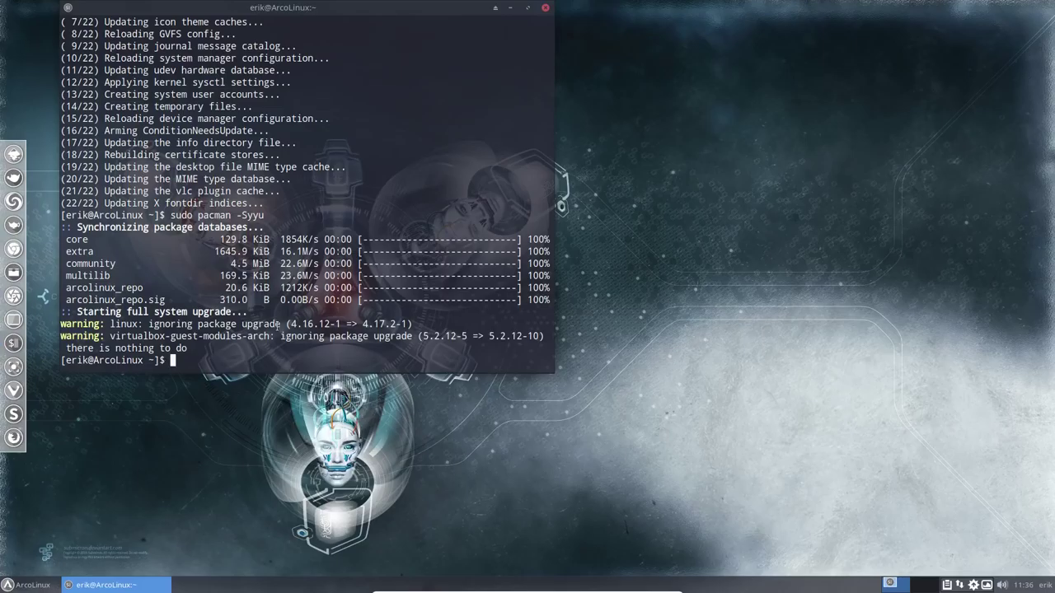
type("pksyua")
Run the pksyua AUR update, abort the halo-icons-git build with Ctrl+C, and close the terminal
key("Return")
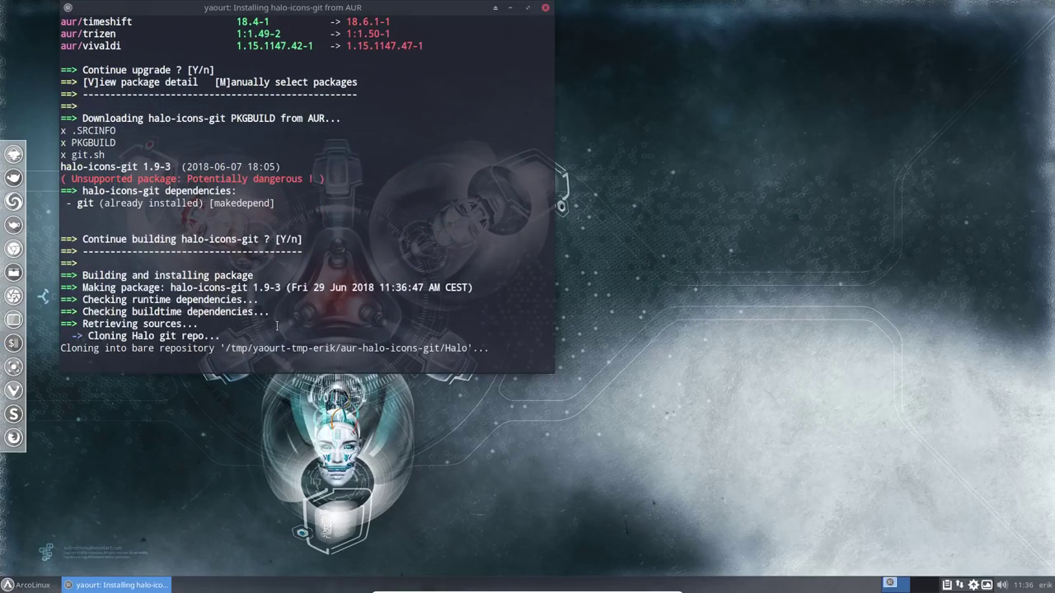
scroll(295, 221, "up", 7)
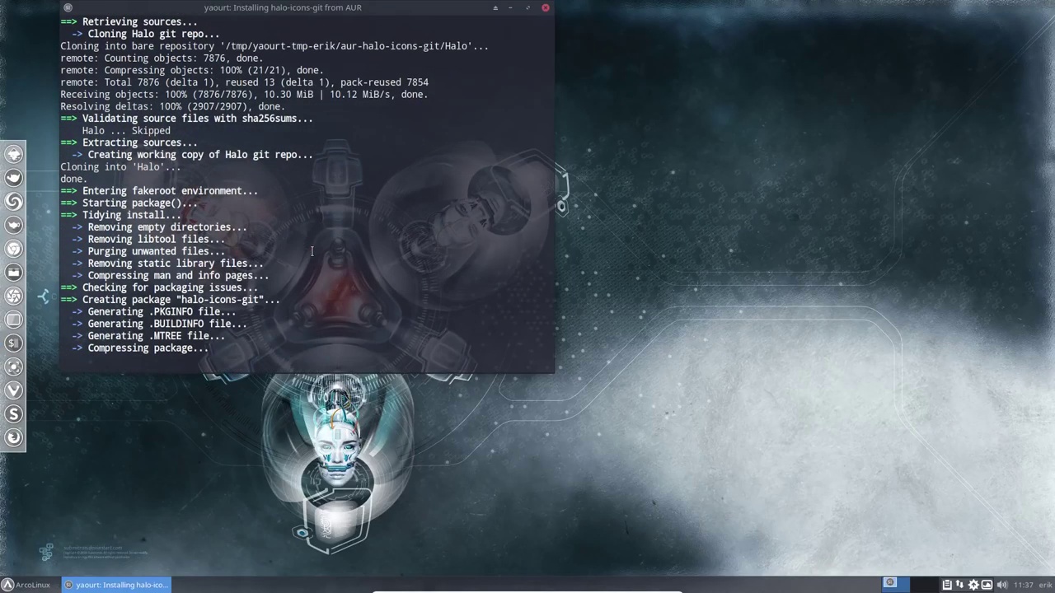
scroll(312, 251, "up", 1)
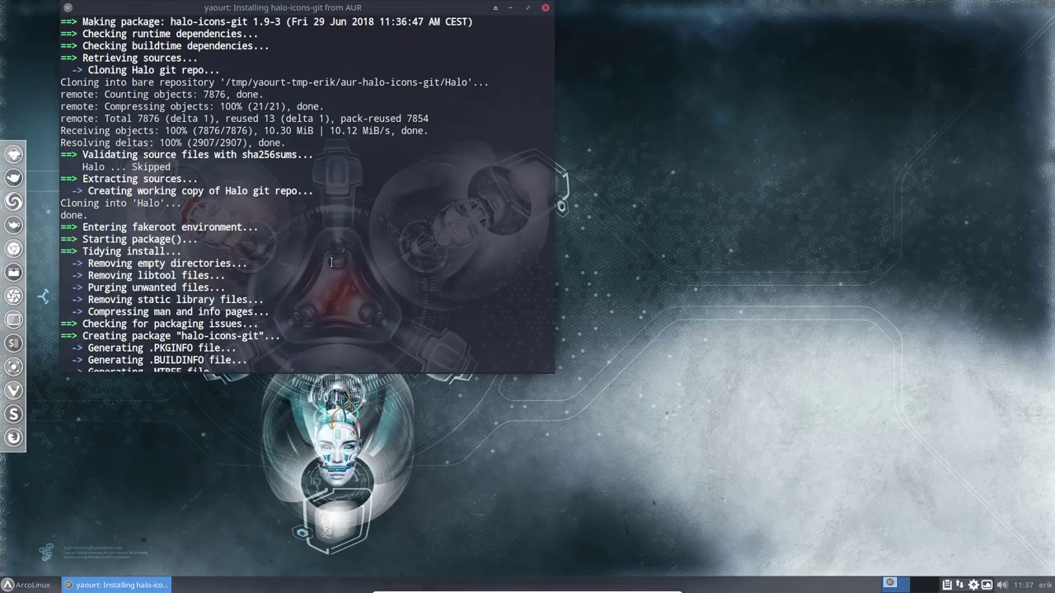
key("ctrl+c")
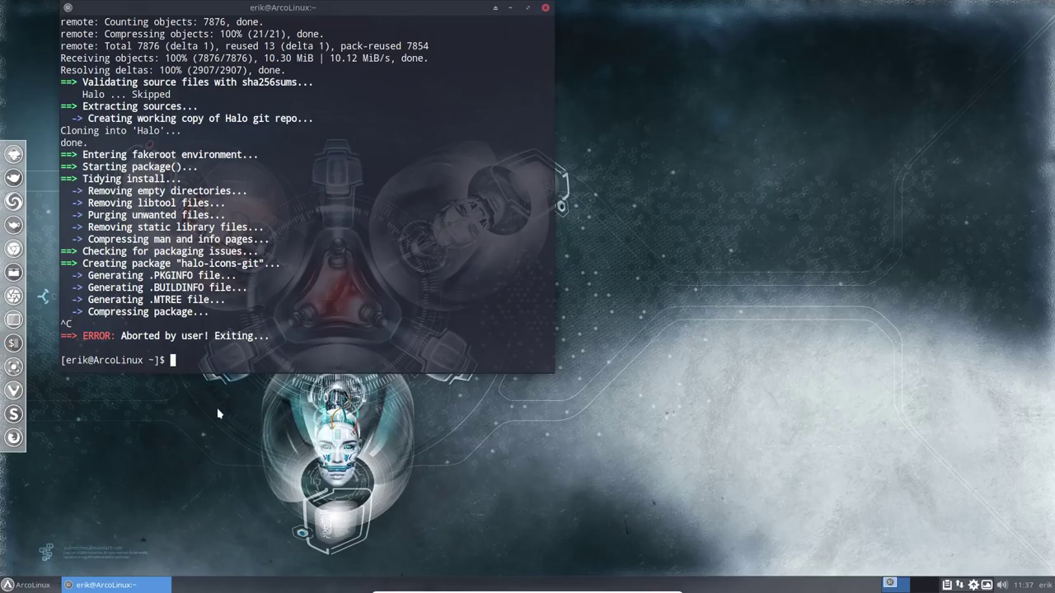
left_click_drag(142, 337, 243, 337)
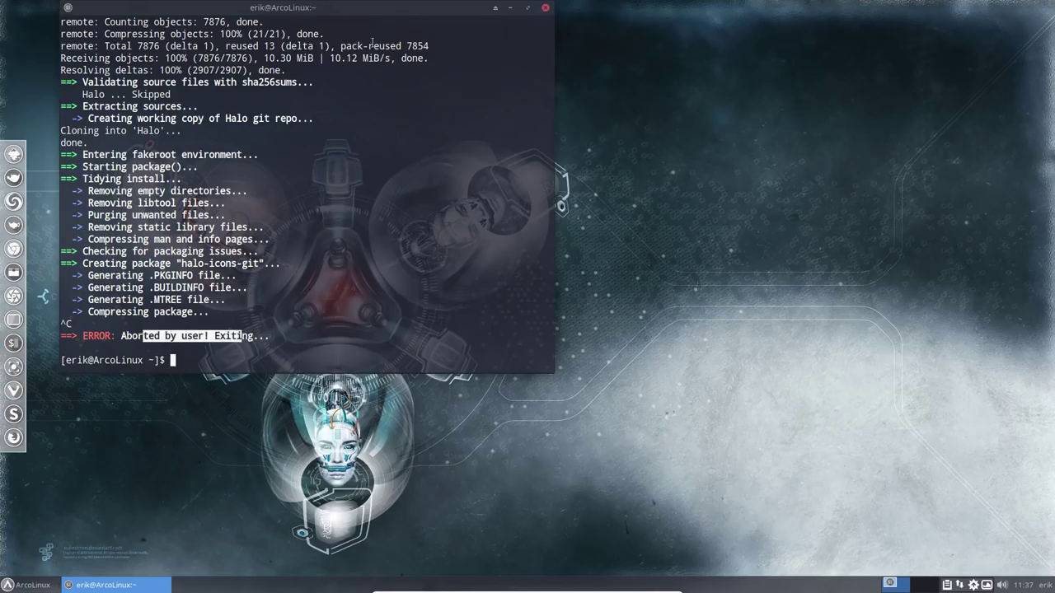
left_click_drag(375, 5, 734, 78)
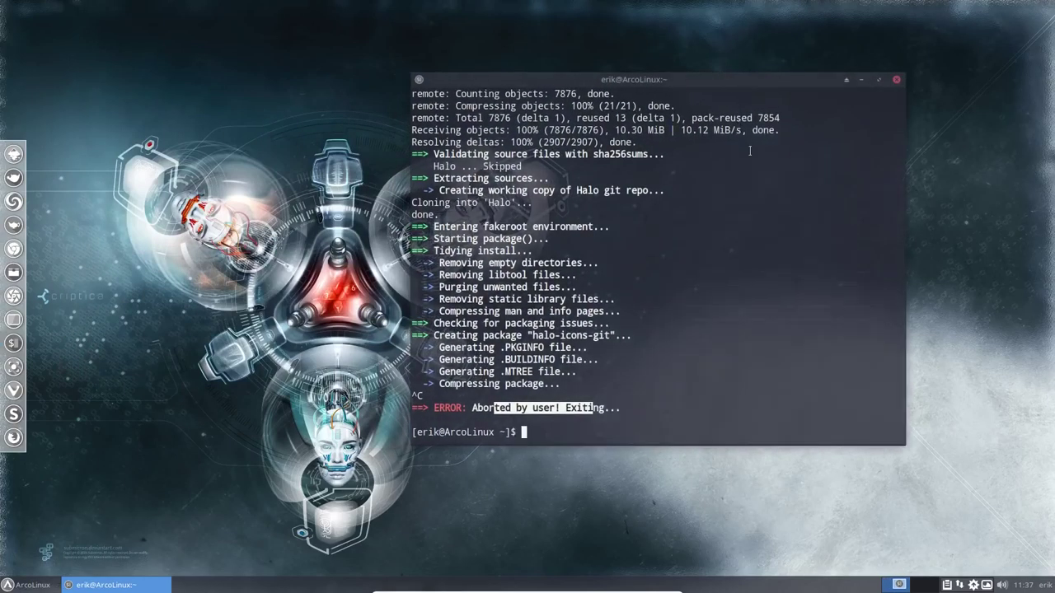
left_click(898, 80)
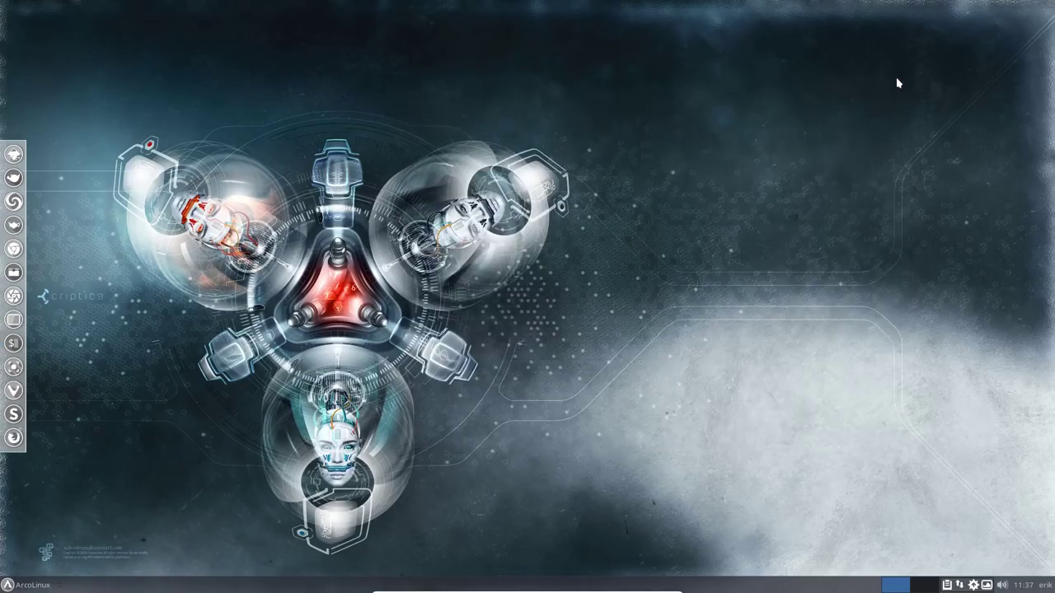
Relaunch Thunar, confirm version 1.8.1 in About, then eject the arcolinux-v6 install disc
left_click(18, 274)
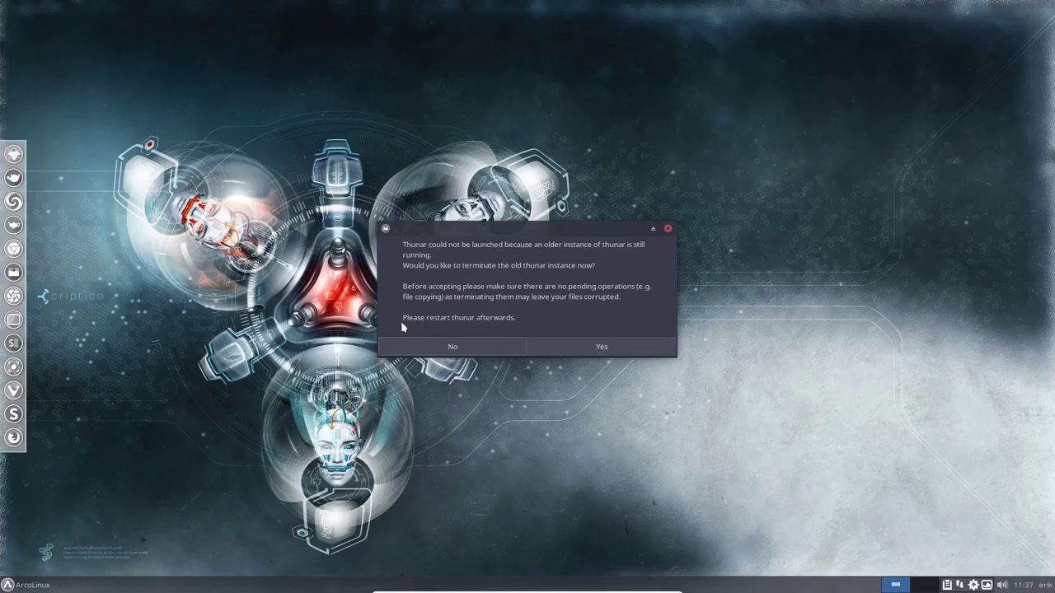
left_click(605, 346)
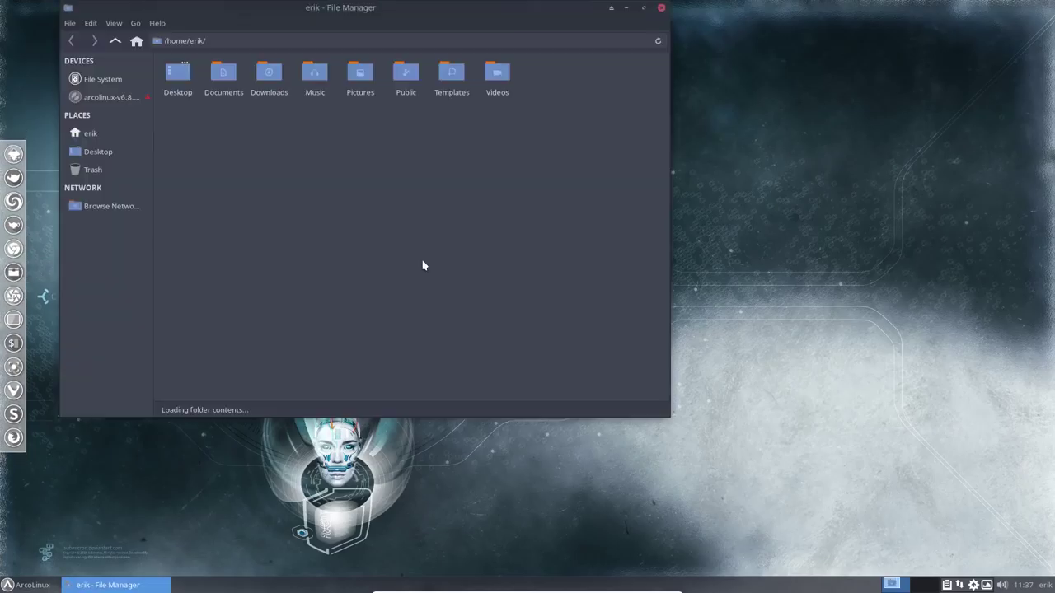
left_click(156, 25)
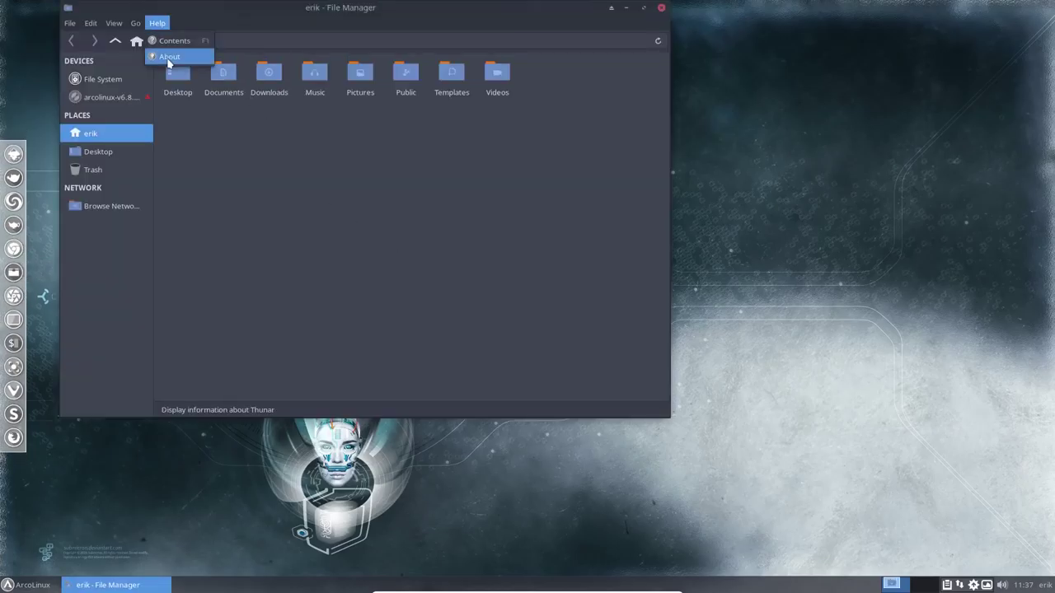
left_click(161, 54)
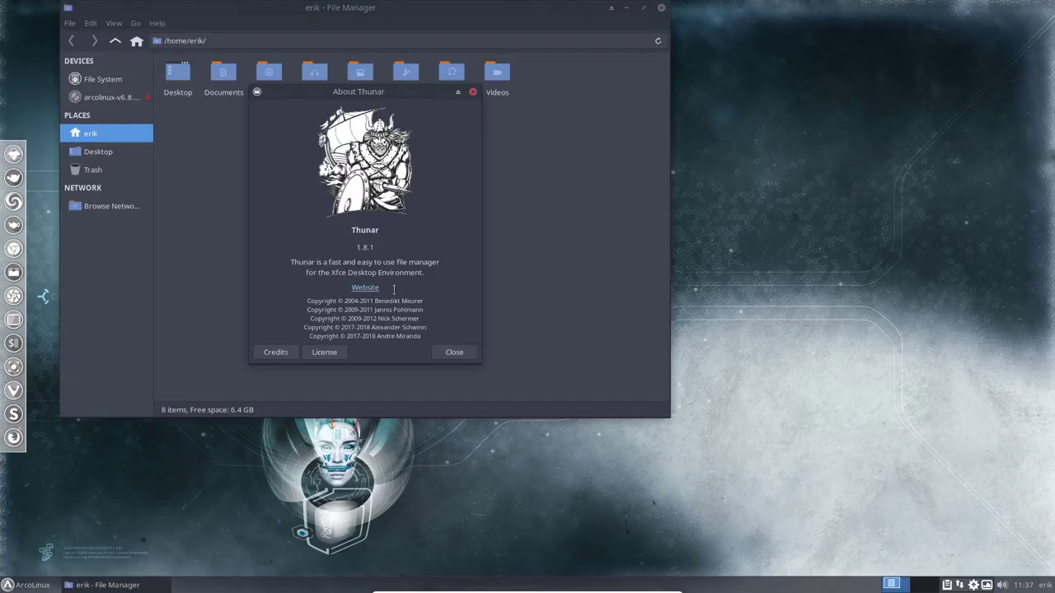
left_click(452, 355)
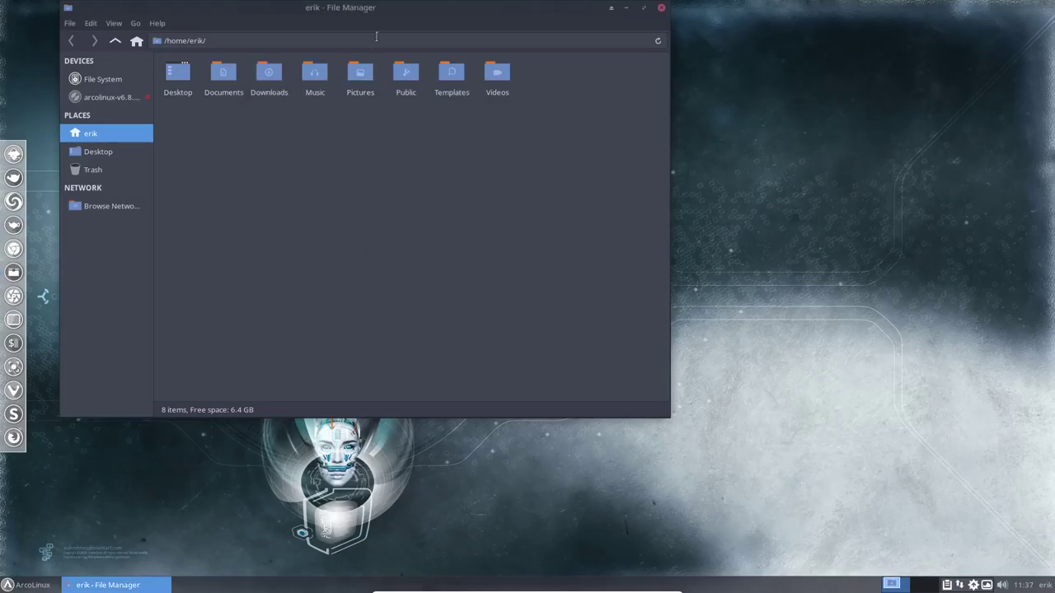
left_click_drag(384, 14, 509, 77)
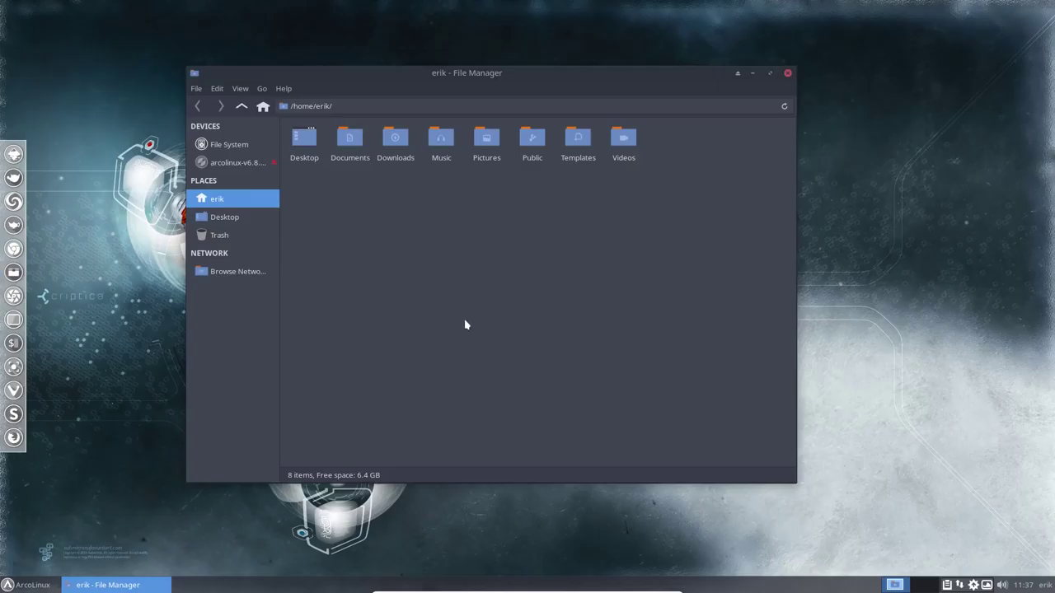
left_click(275, 168)
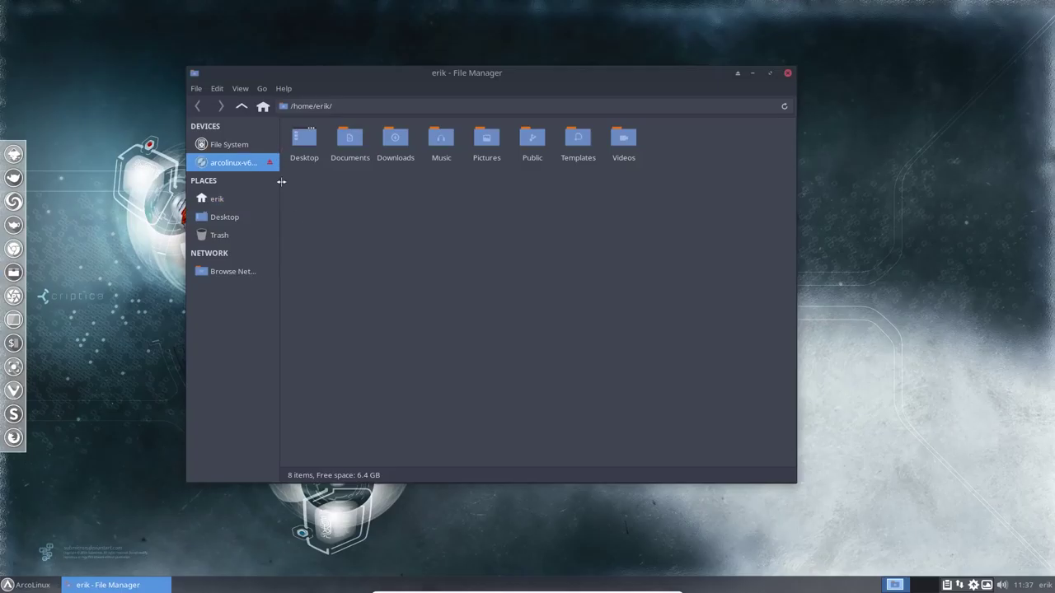
Browse from File System into /etc/skel and back up to /etc
left_click(230, 151)
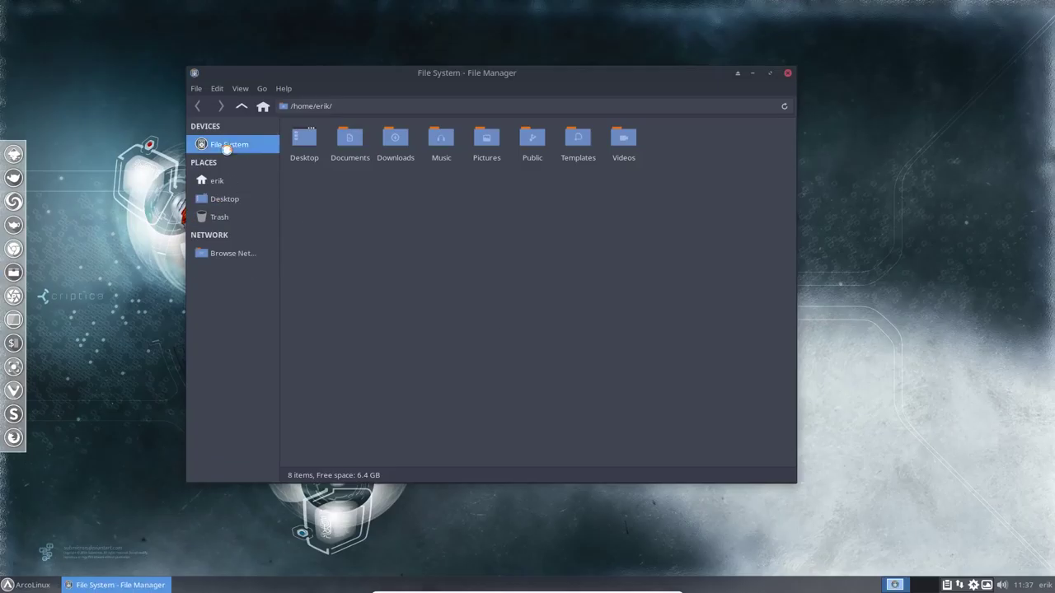
double_click(394, 138)
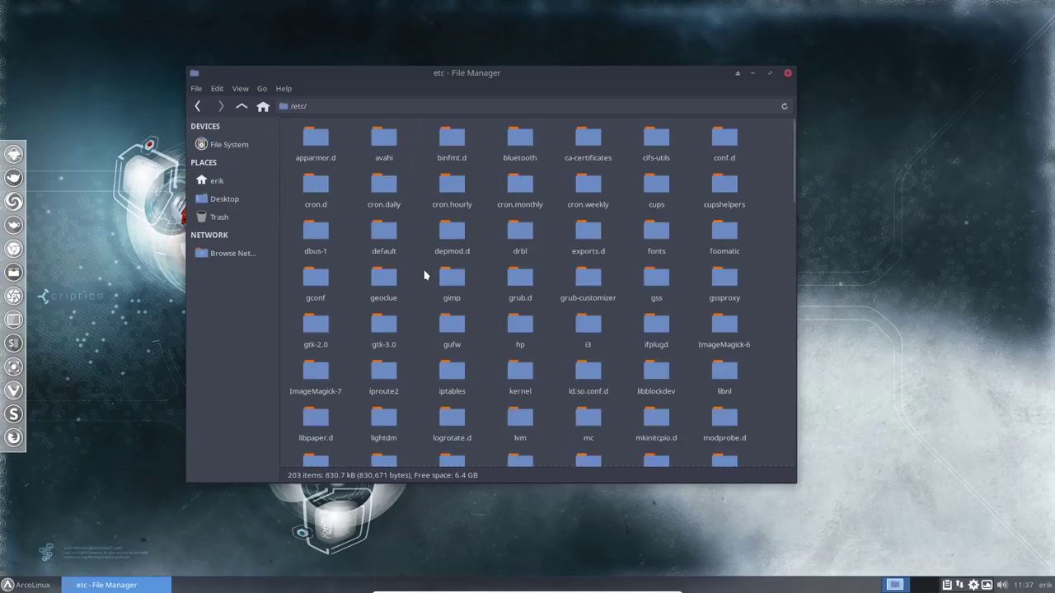
type("skel")
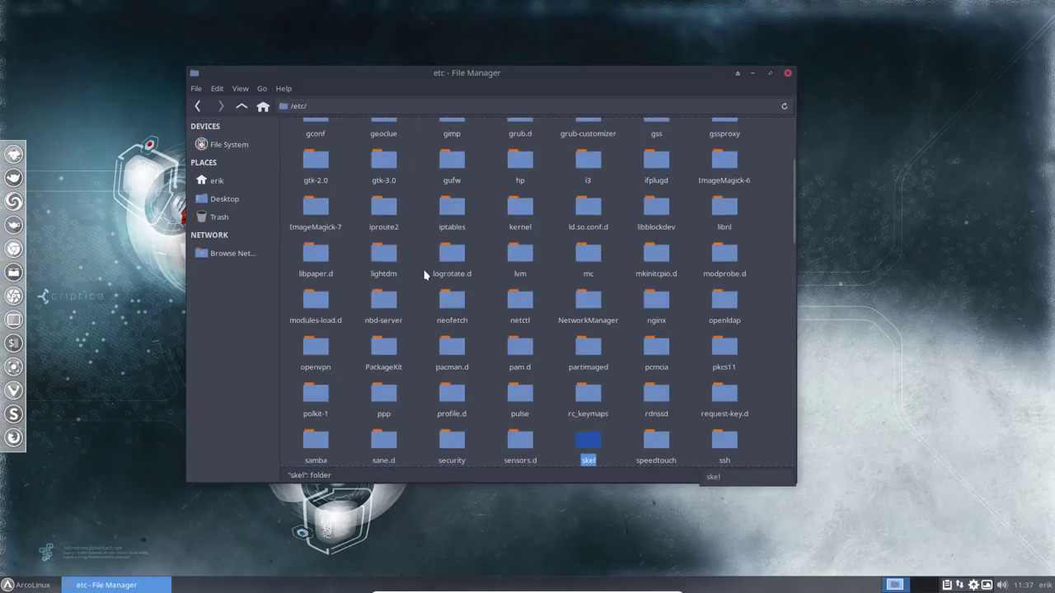
key("Return")
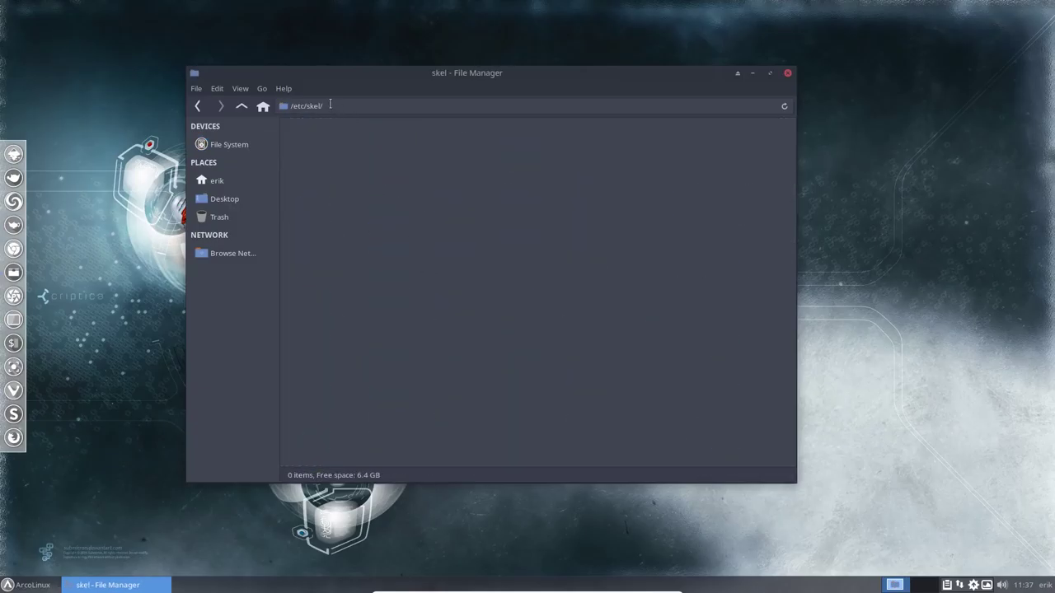
key("ctrl+l")
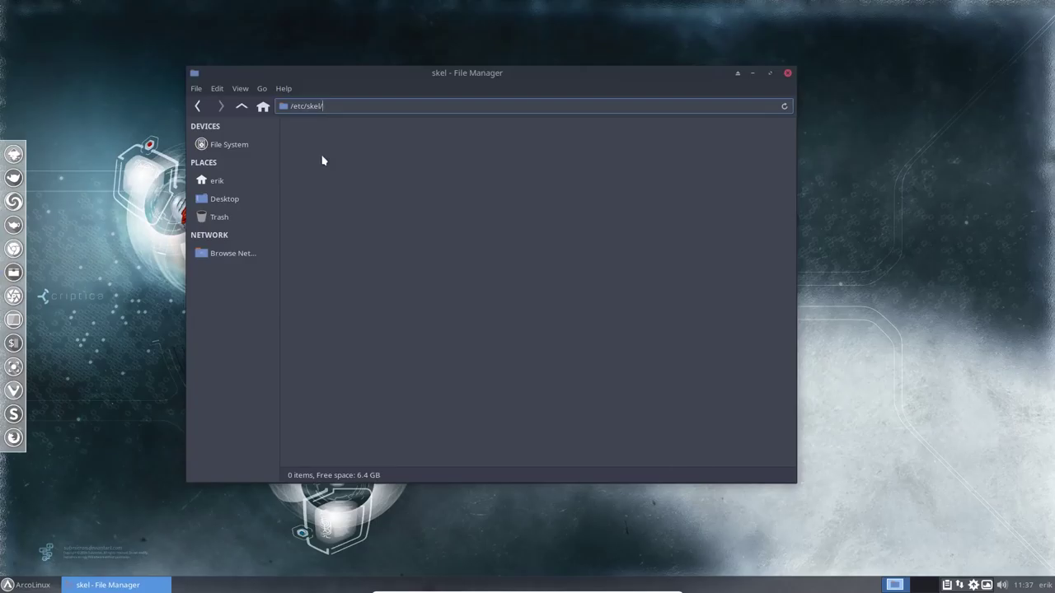
left_click(240, 107)
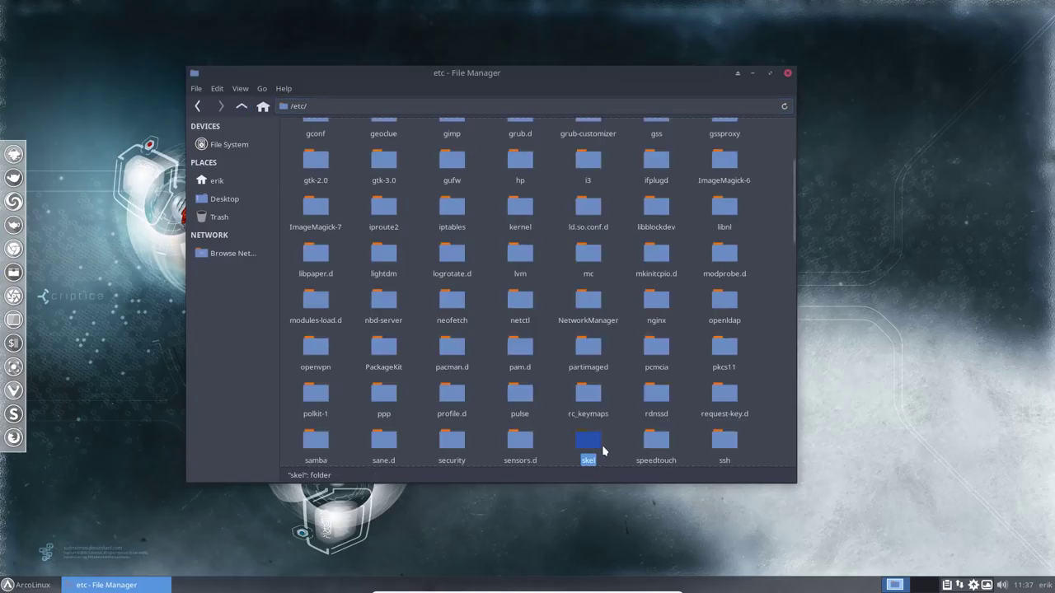
Bookmark skel in Places, open it, and show its hidden dotfiles (14 items)
left_click_drag(591, 440, 235, 228)
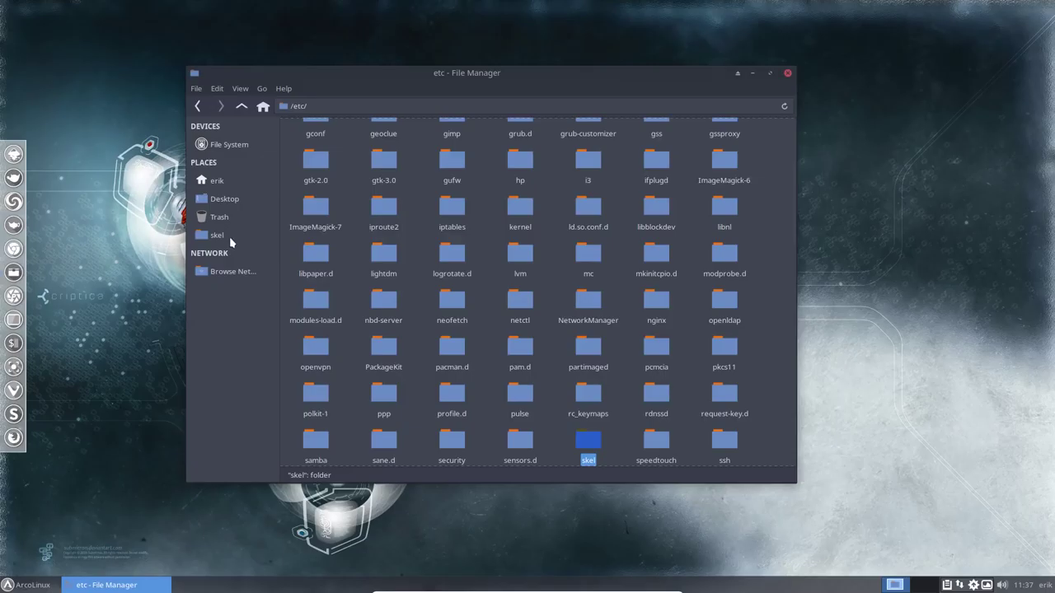
left_click(230, 236)
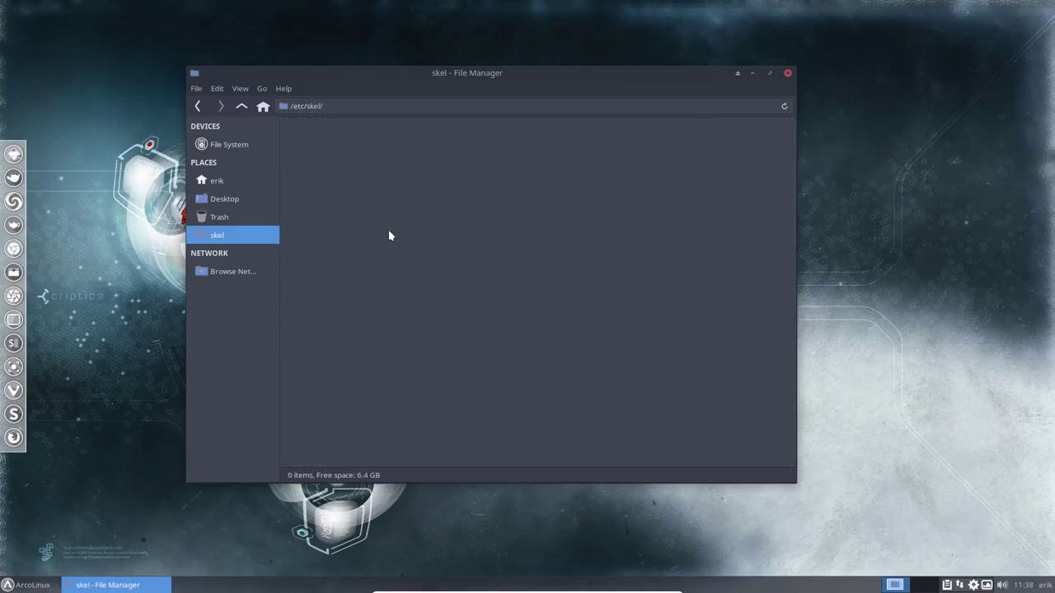
key("ctrl+h")
left_click(241, 89)
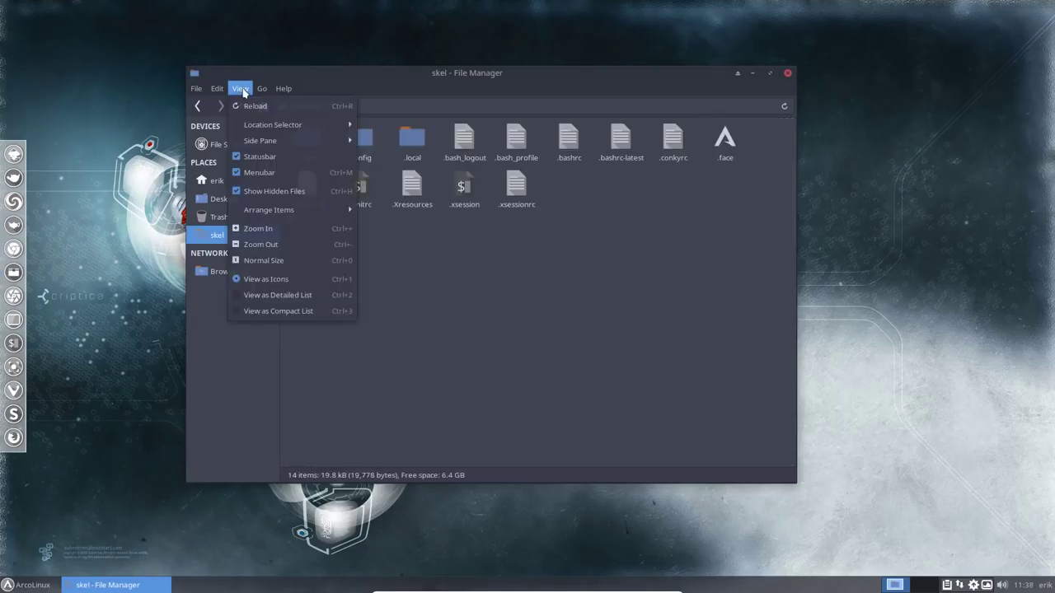
mouse_move(223, 89)
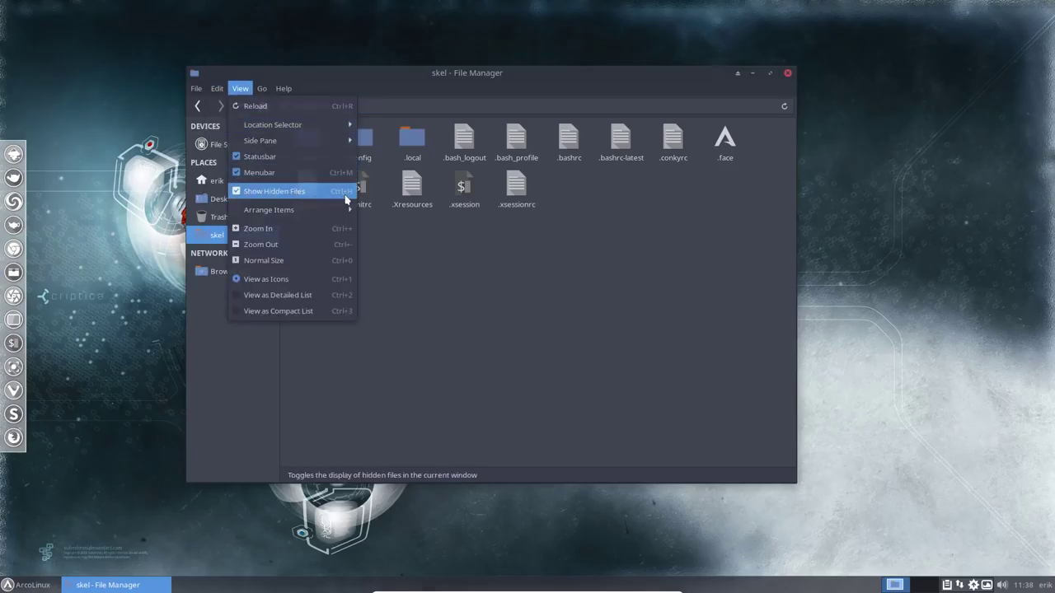
left_click(447, 328)
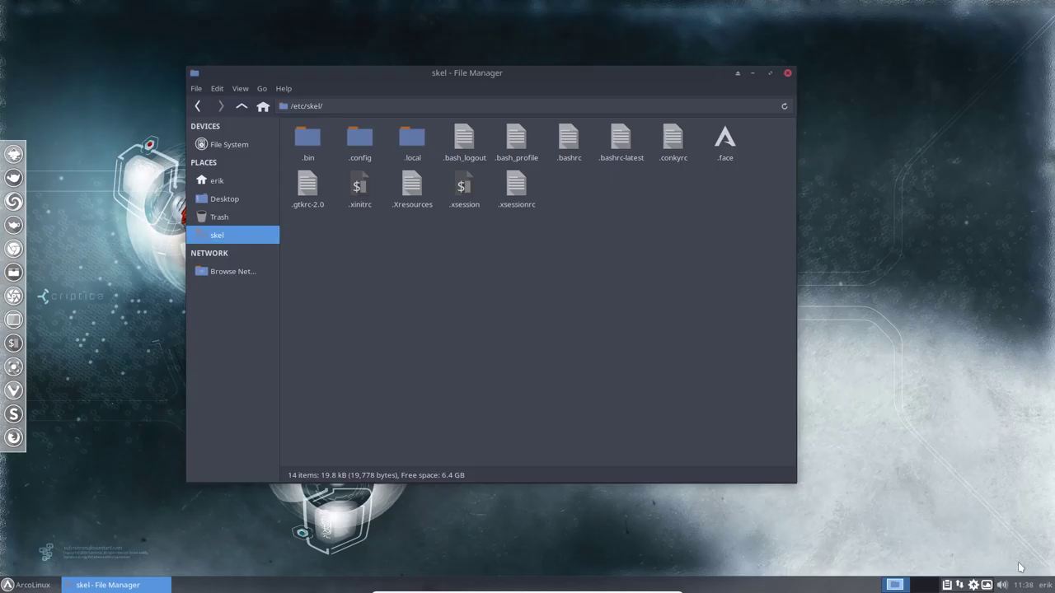
left_click(974, 585)
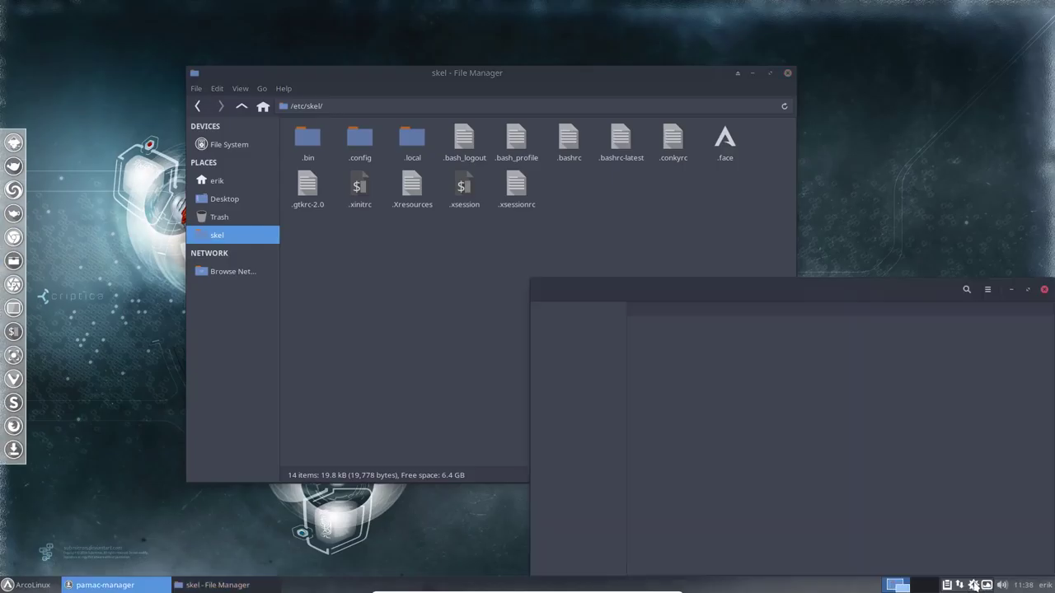
left_click_drag(880, 286, 585, 141)
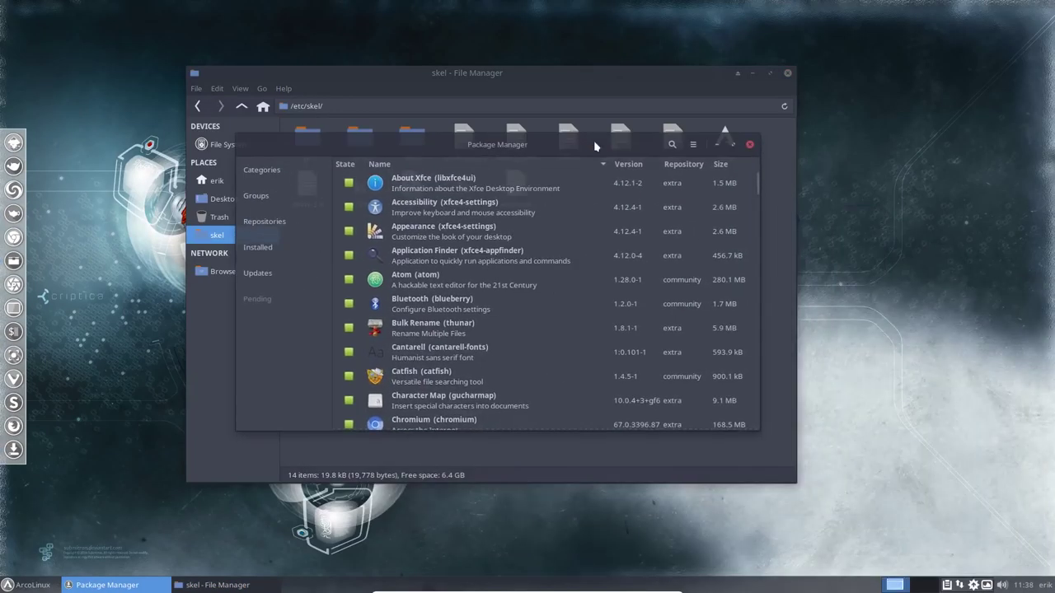
left_click(263, 223)
left_click(266, 275)
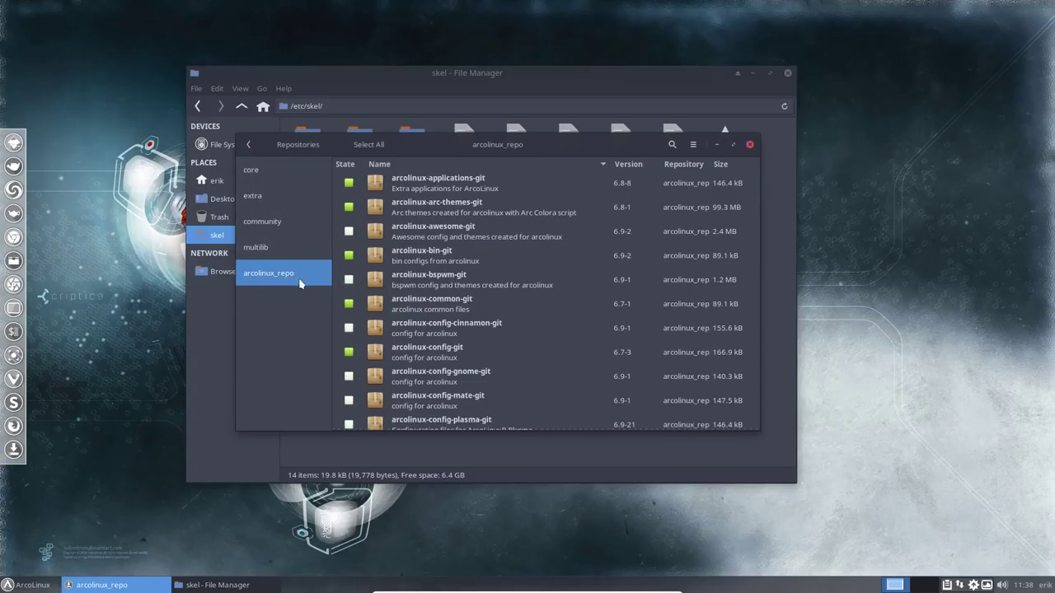
left_click(345, 164)
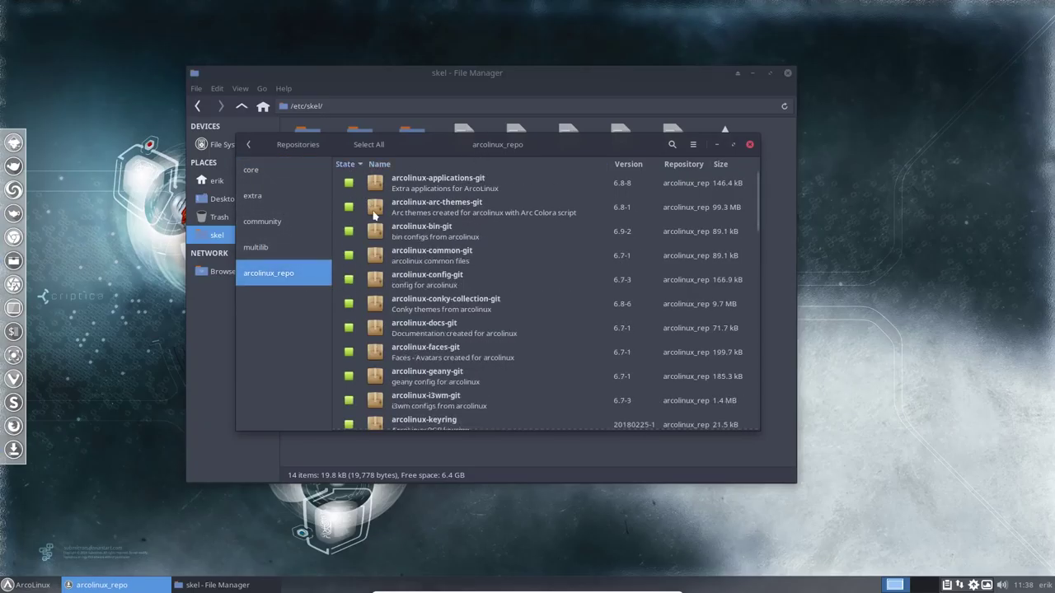
scroll(408, 235, "down", 8)
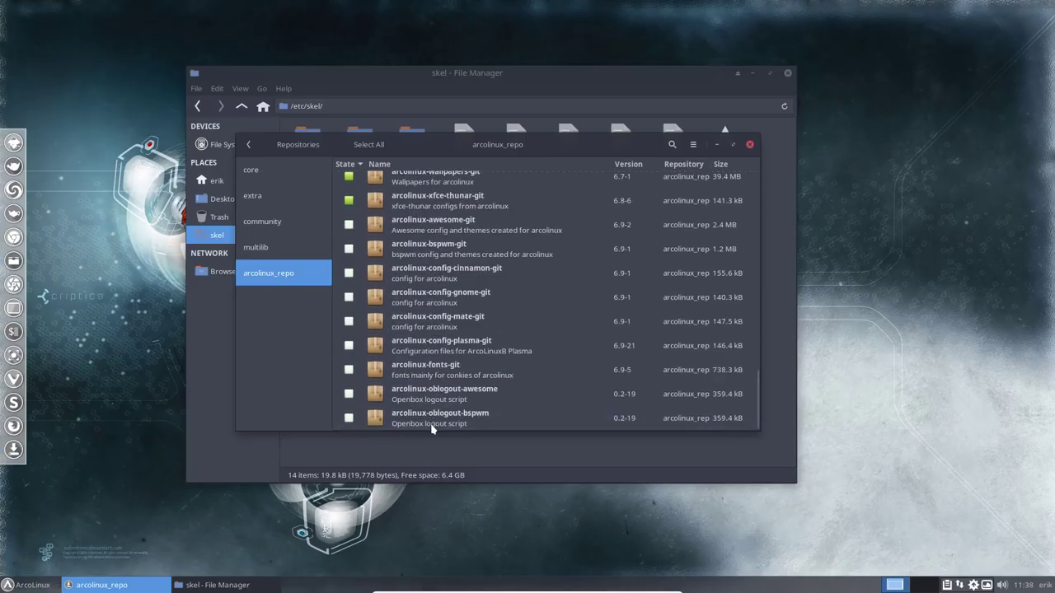
scroll(585, 263, "up", 10)
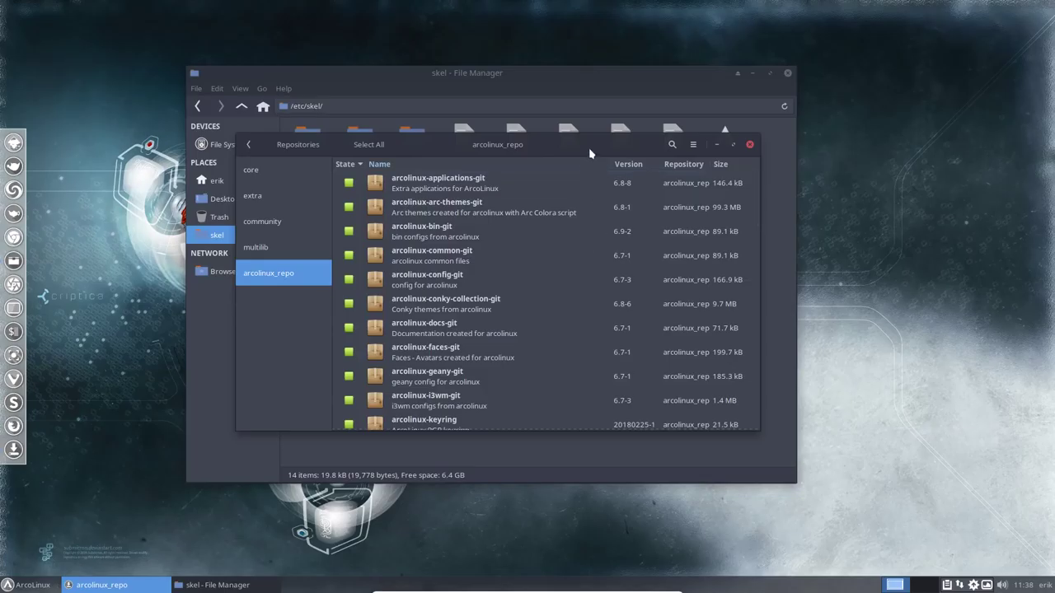
left_click(692, 144)
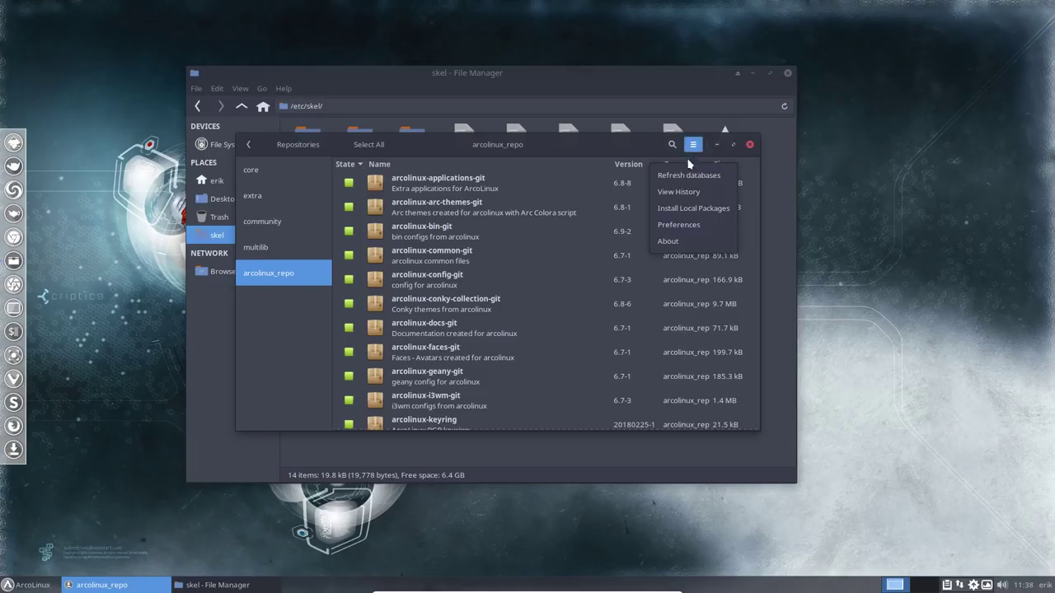
left_click(681, 191)
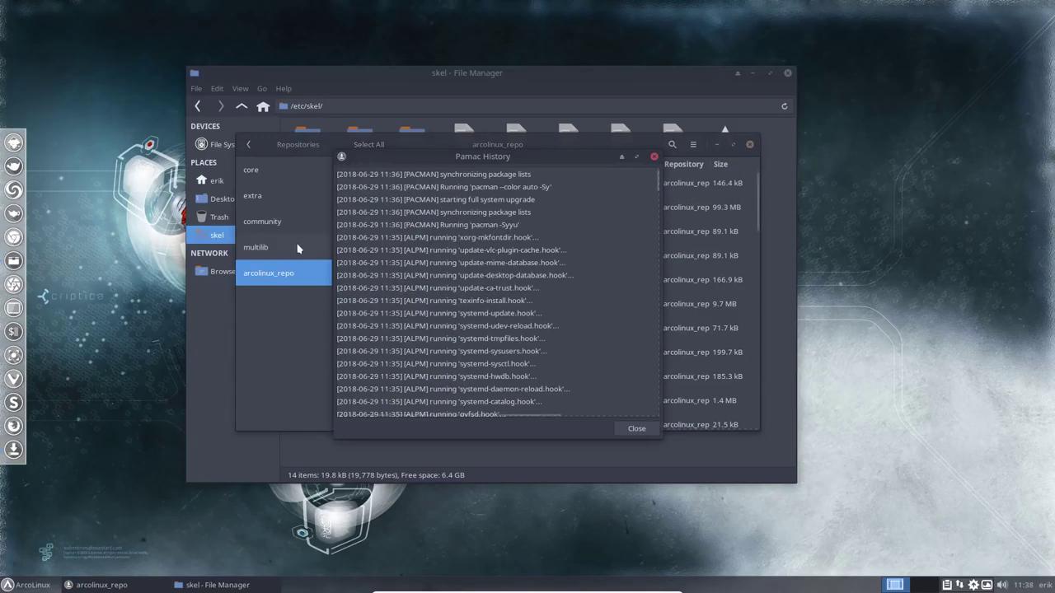
scroll(459, 327, "down", 10)
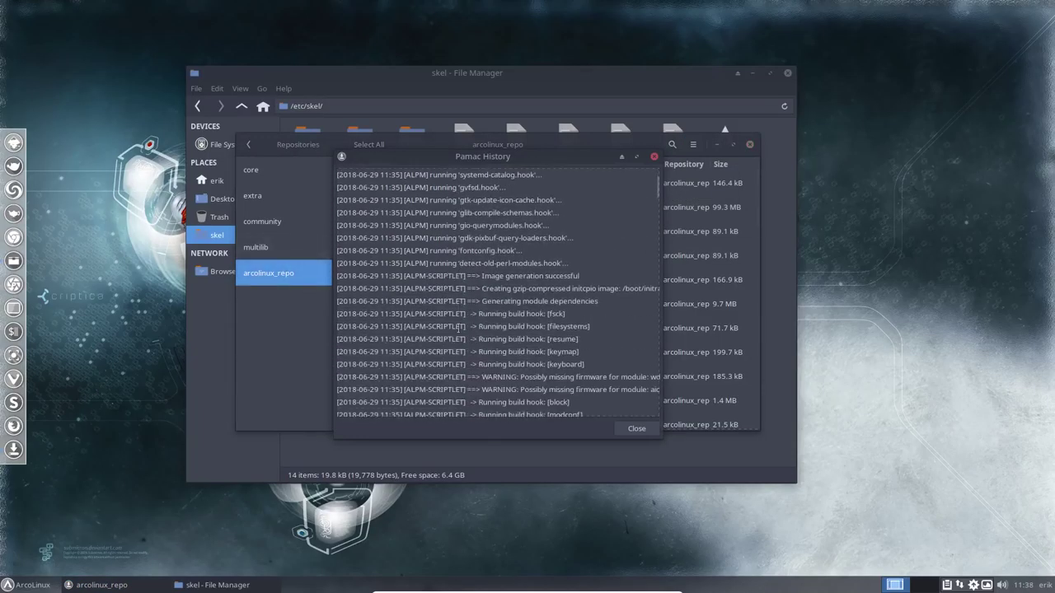
scroll(477, 324, "down", 5)
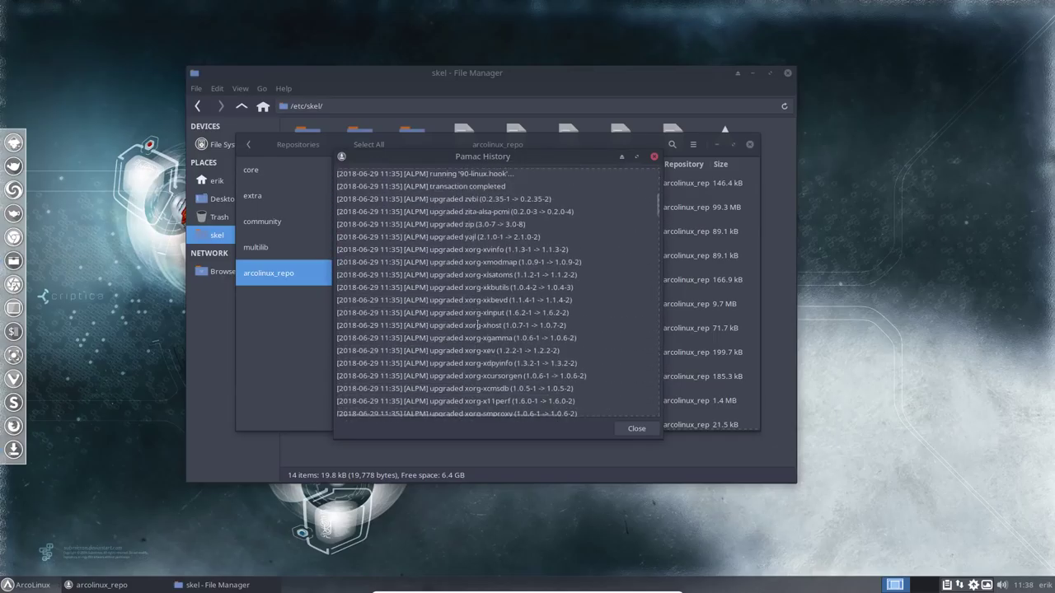
scroll(478, 325, "up", 3)
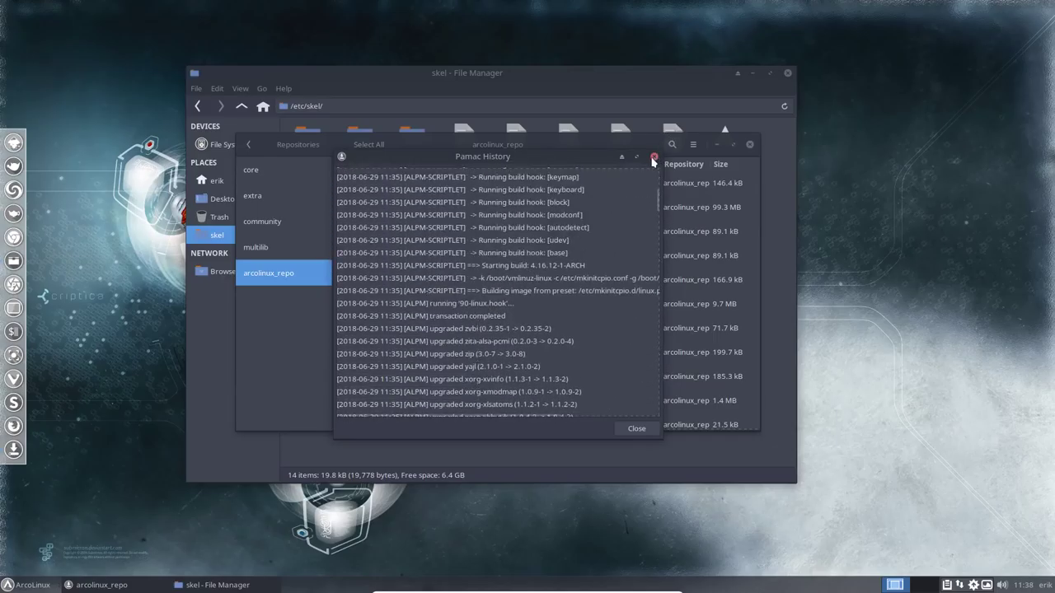
left_click(654, 156)
left_click(750, 145)
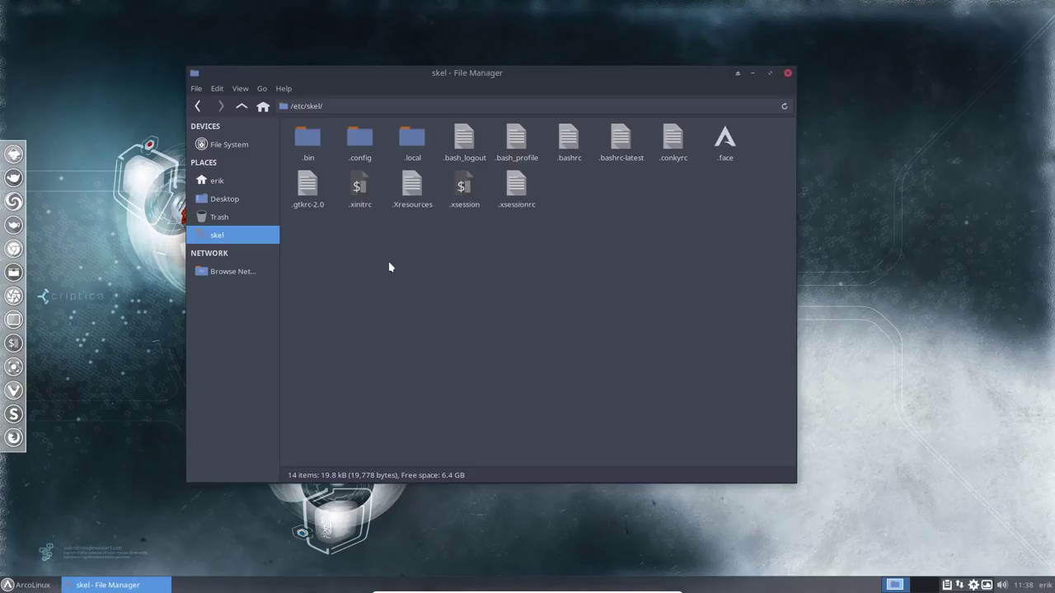
Select all 14 items in skel and switch to the erik home folder
key("ctrl+a")
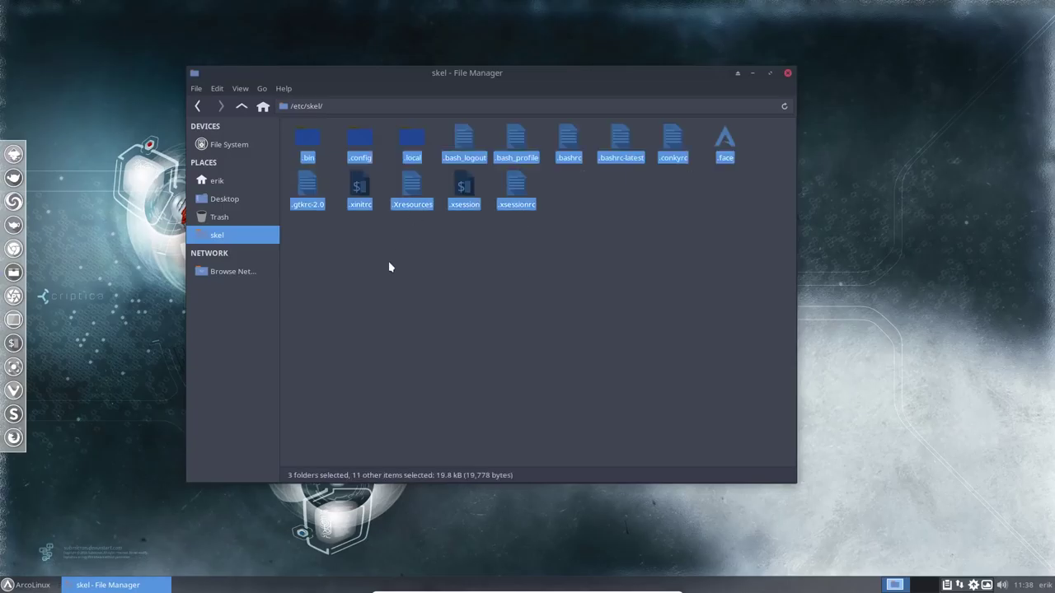
left_click(388, 260)
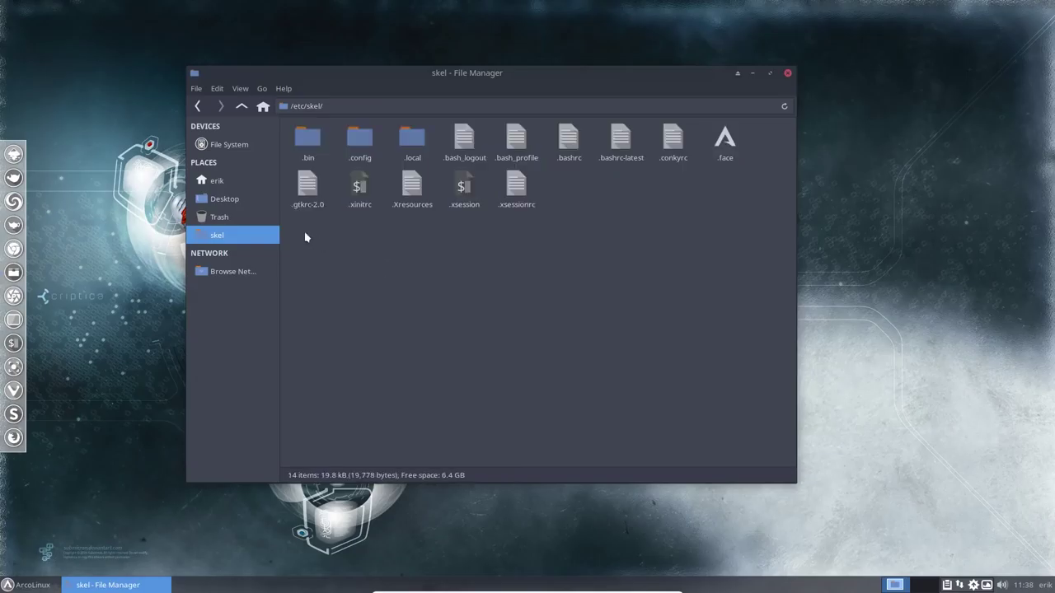
left_click_drag(306, 236, 770, 124)
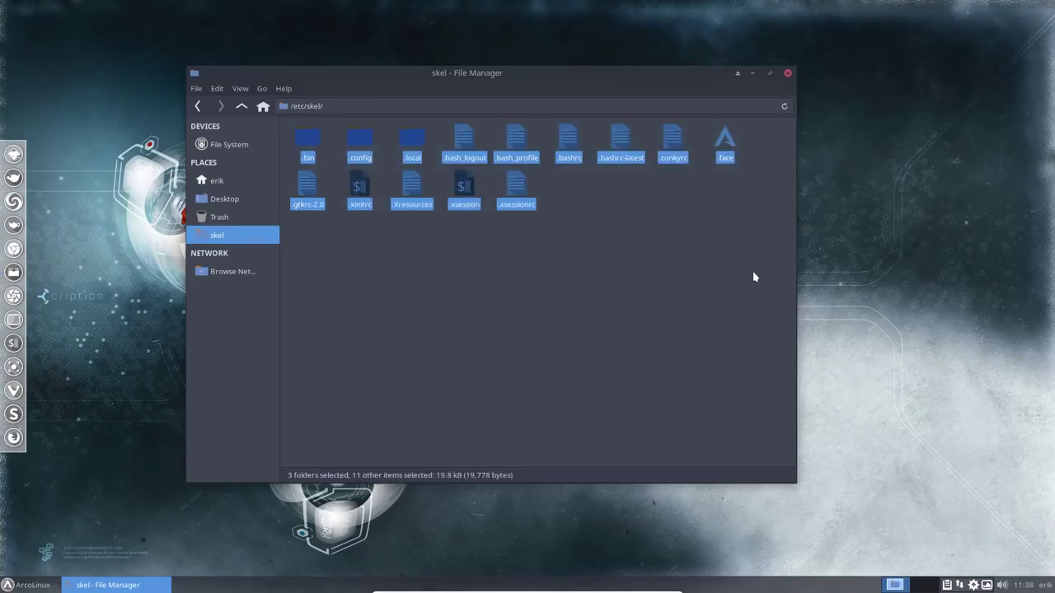
left_click(238, 182)
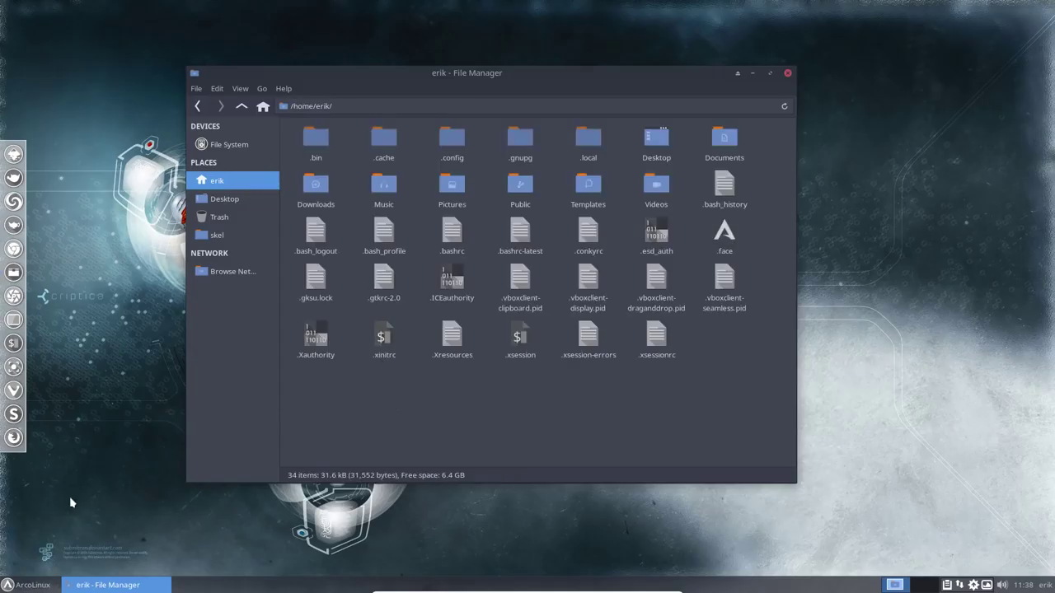
Launch Meld from the app menu search, choose Directory comparison, then close it unused
left_click(8, 585)
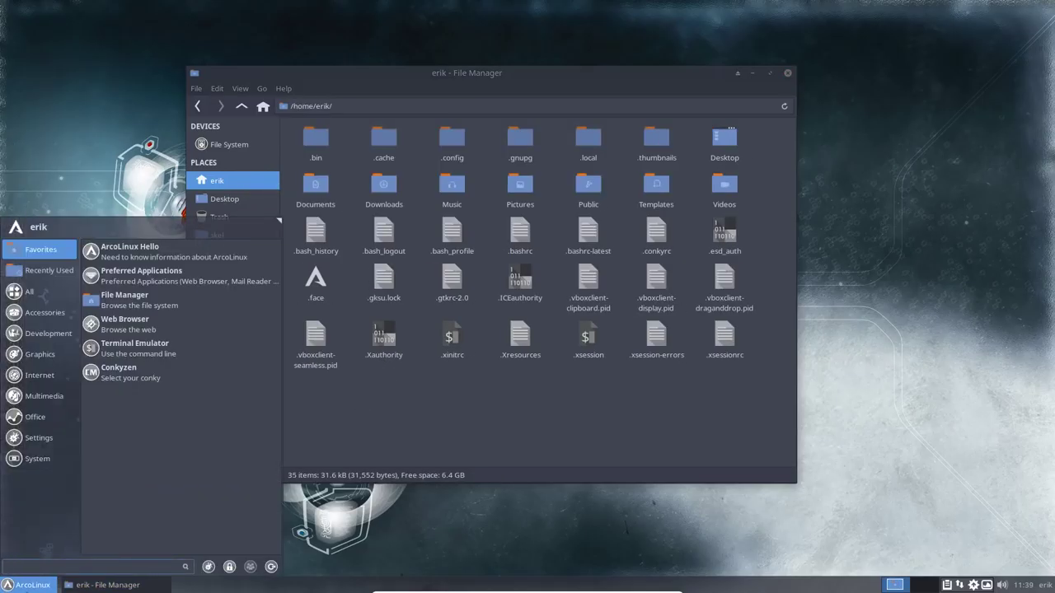
type("mled")
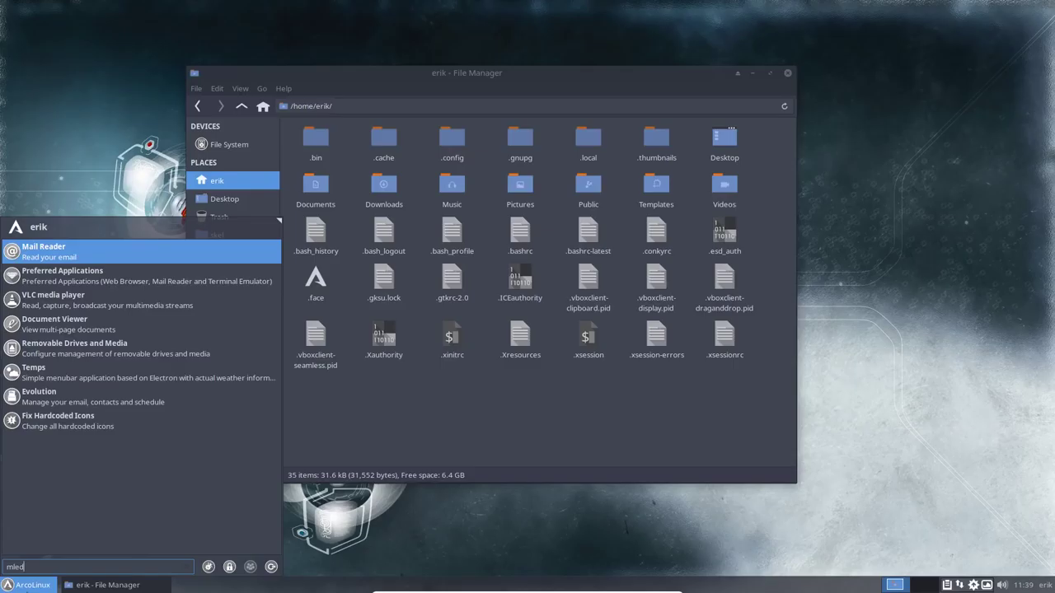
key("BackSpace")
key("BackSpace")
key("BackSpace")
type("led")
key("BackSpace")
key("BackSpace")
key("BackSpace")
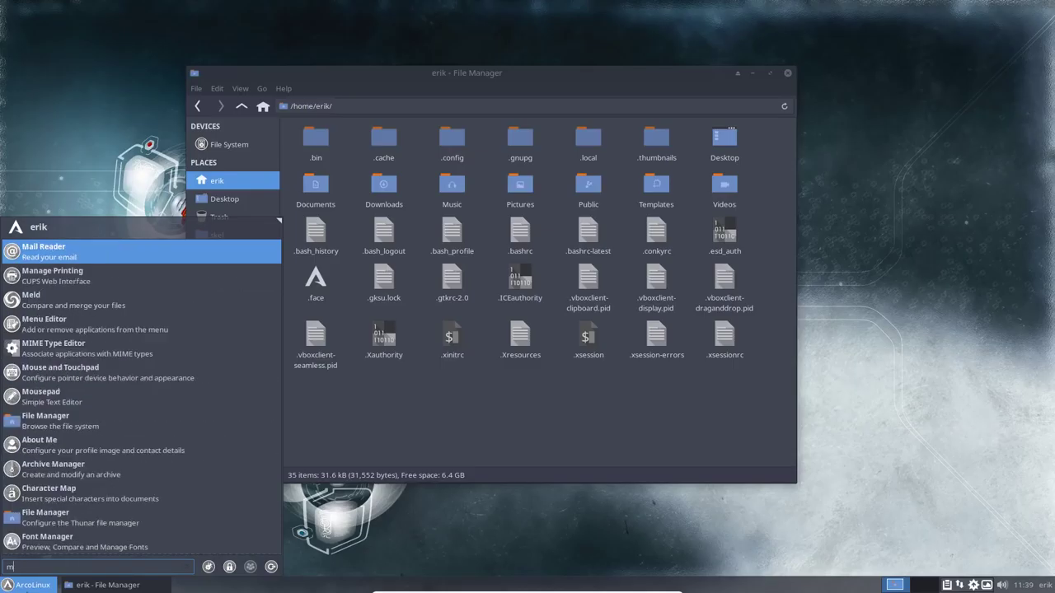
type("eld")
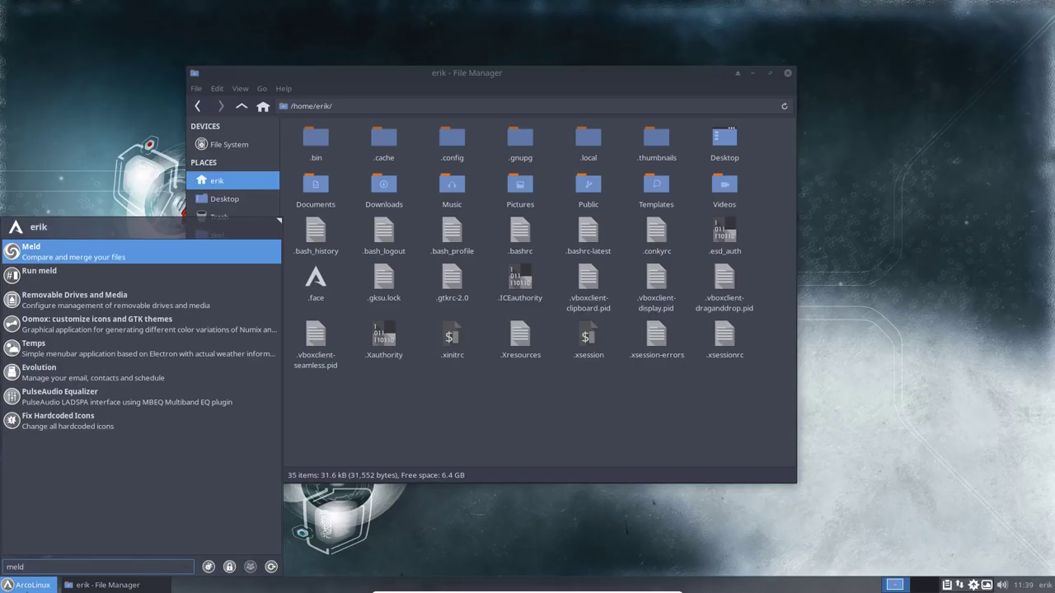
key("Return")
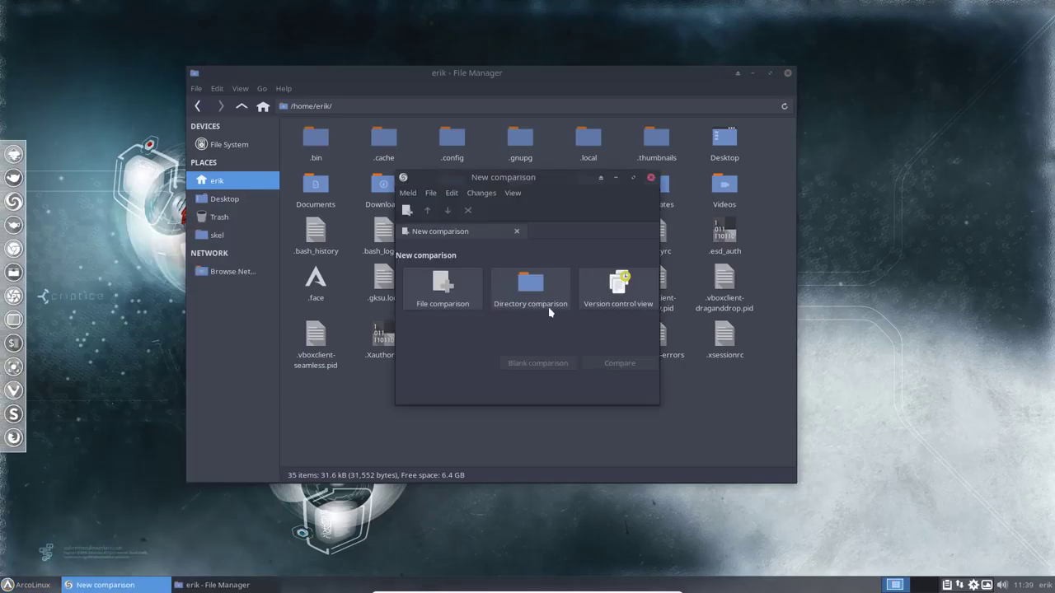
left_click(547, 307)
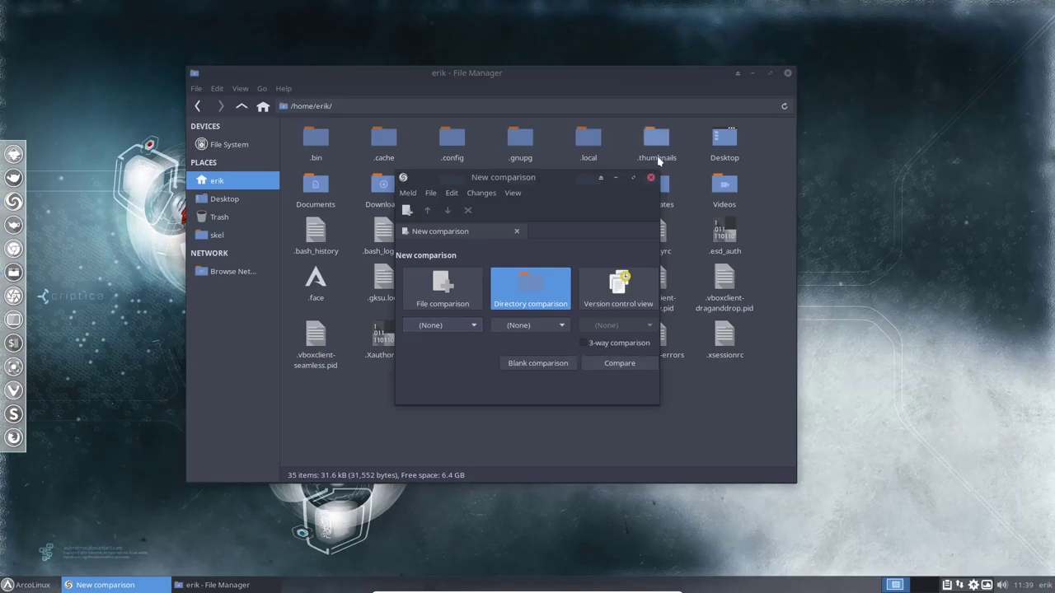
left_click(651, 179)
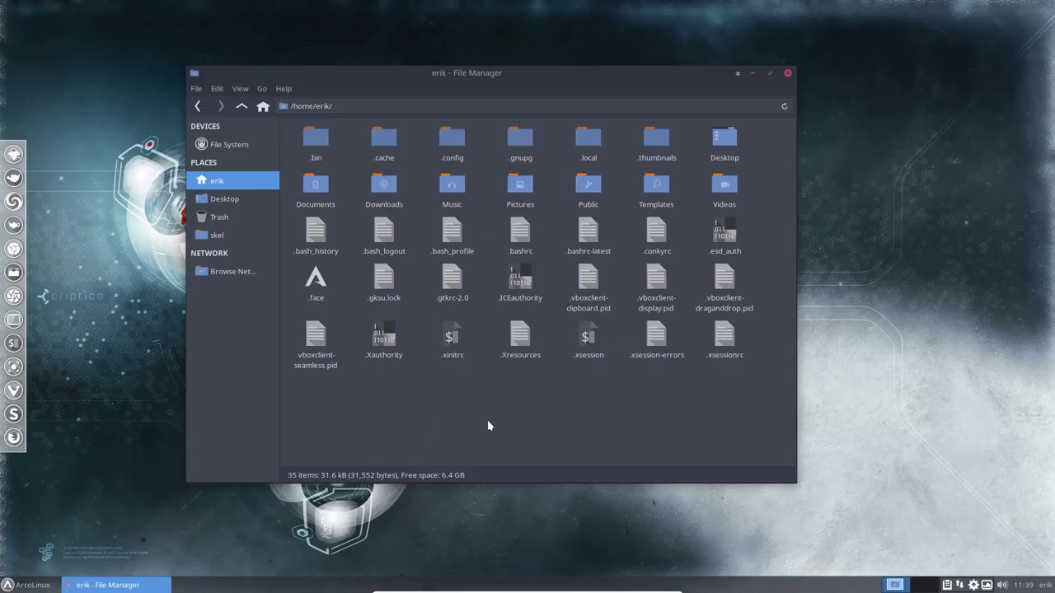
Paste the copied files into home with Replace All, then close Thunar
key("ctrl+v")
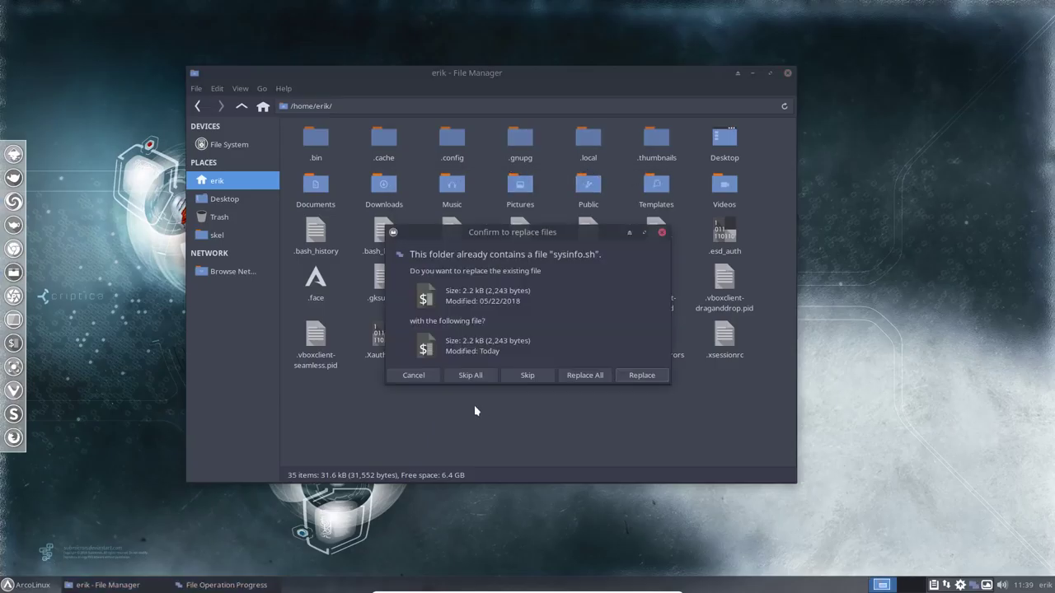
left_click(582, 375)
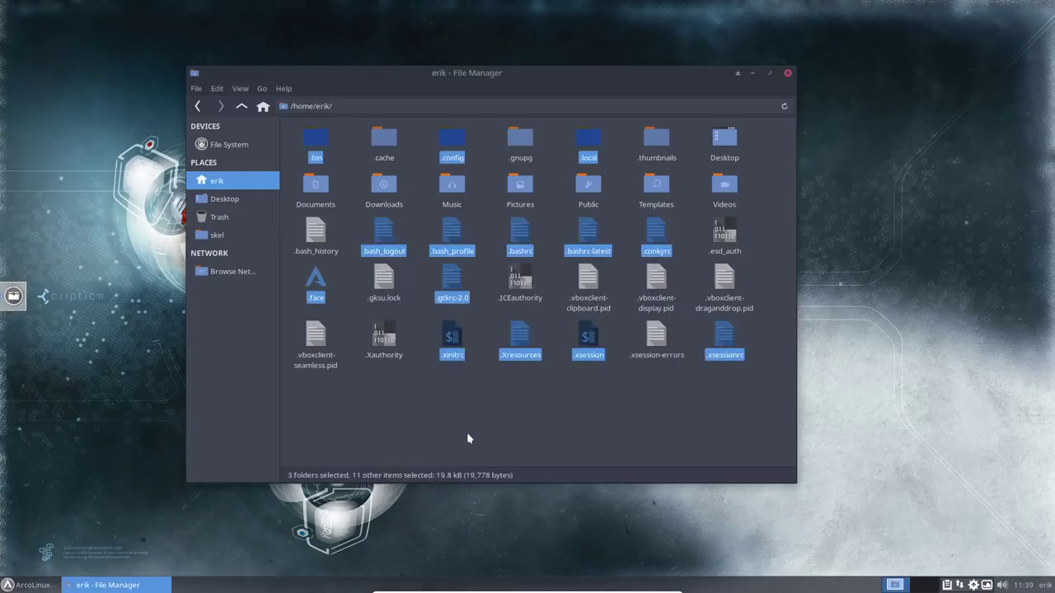
left_click(560, 427)
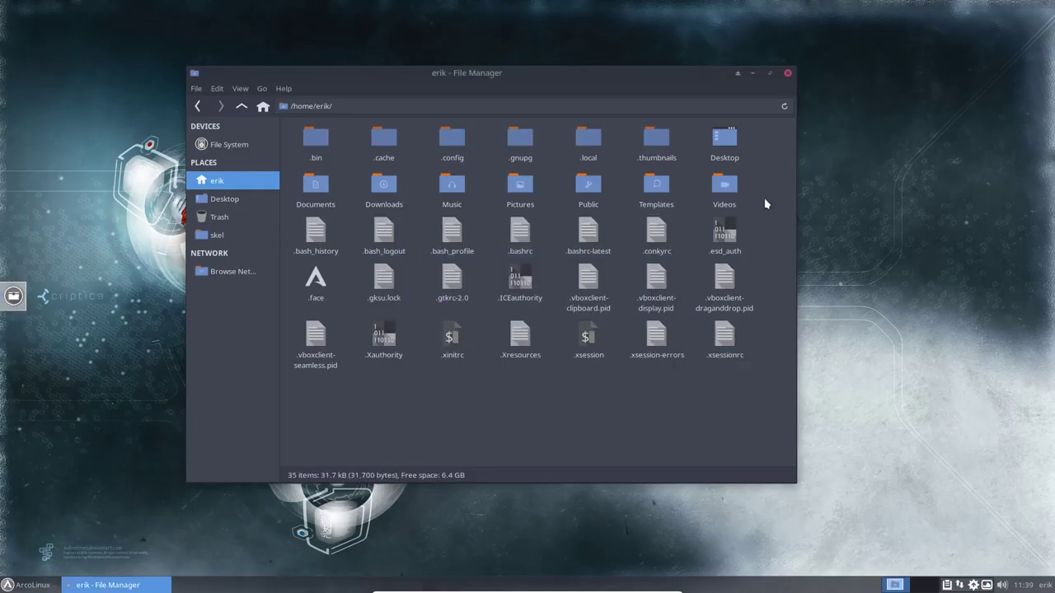
left_click(787, 73)
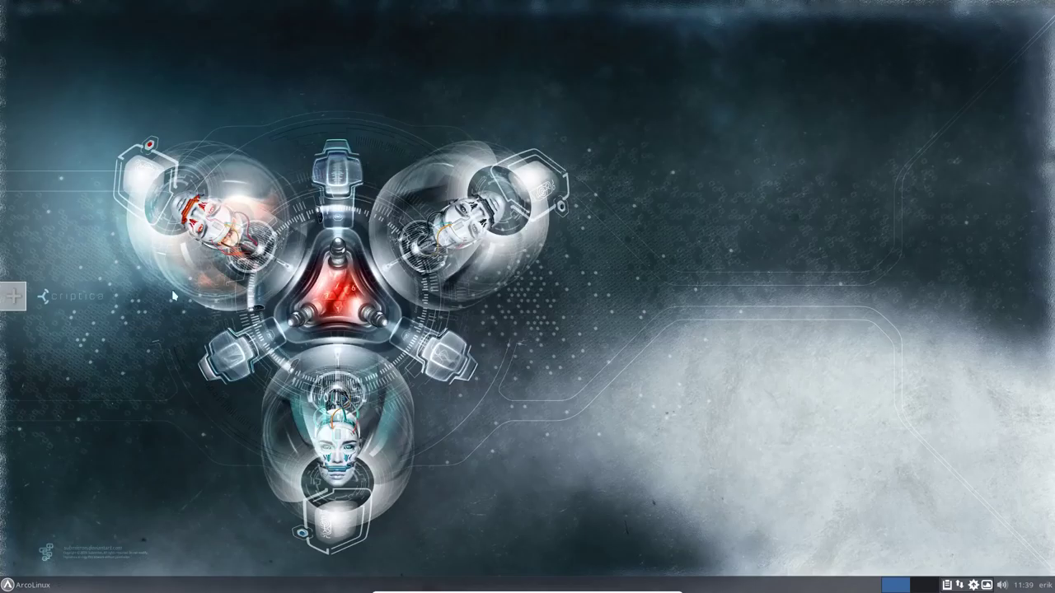
Quit the Plank dock and relaunch Plank from the app menu search
left_click(13, 307)
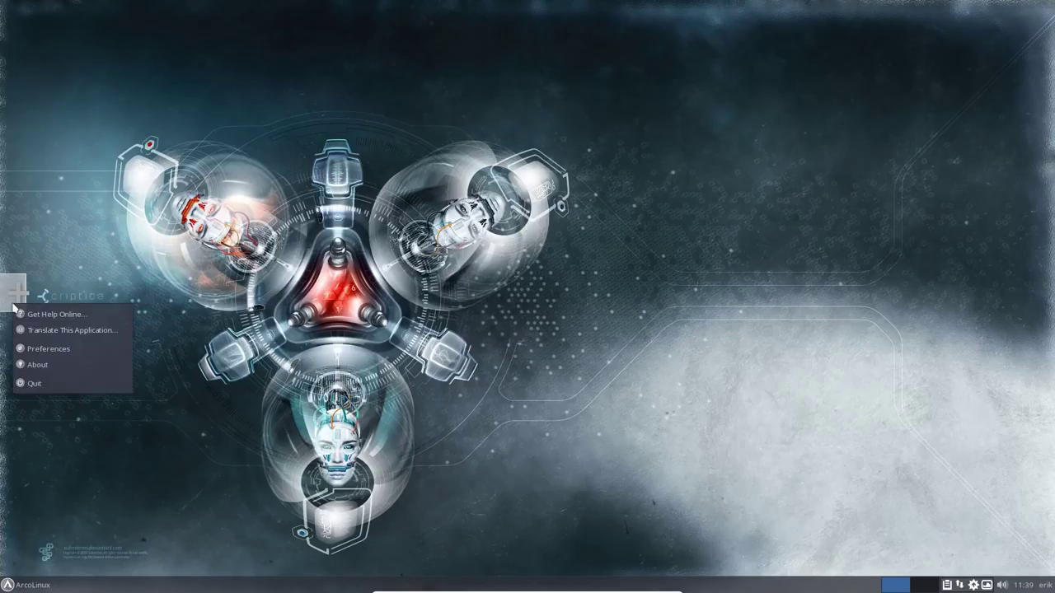
left_click(33, 382)
left_click(12, 585)
type("plank")
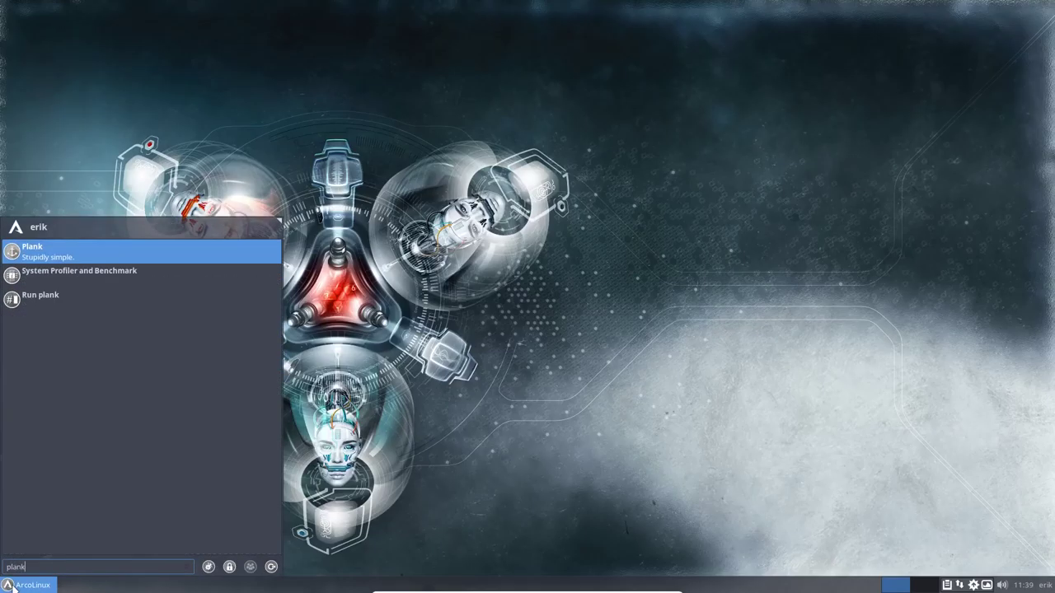
key("Return")
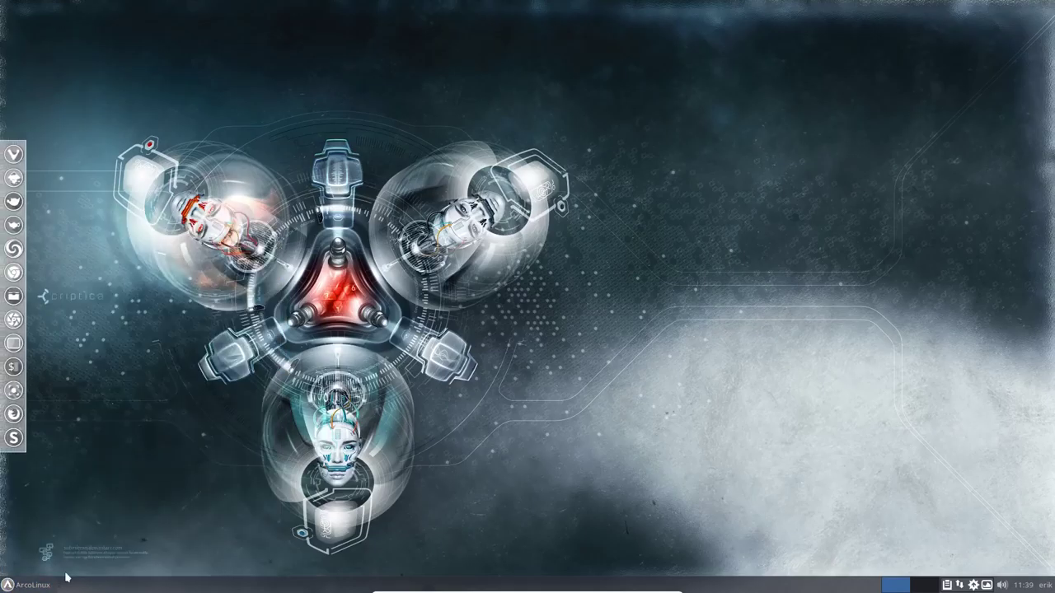
key("ctrl+alt+Right")
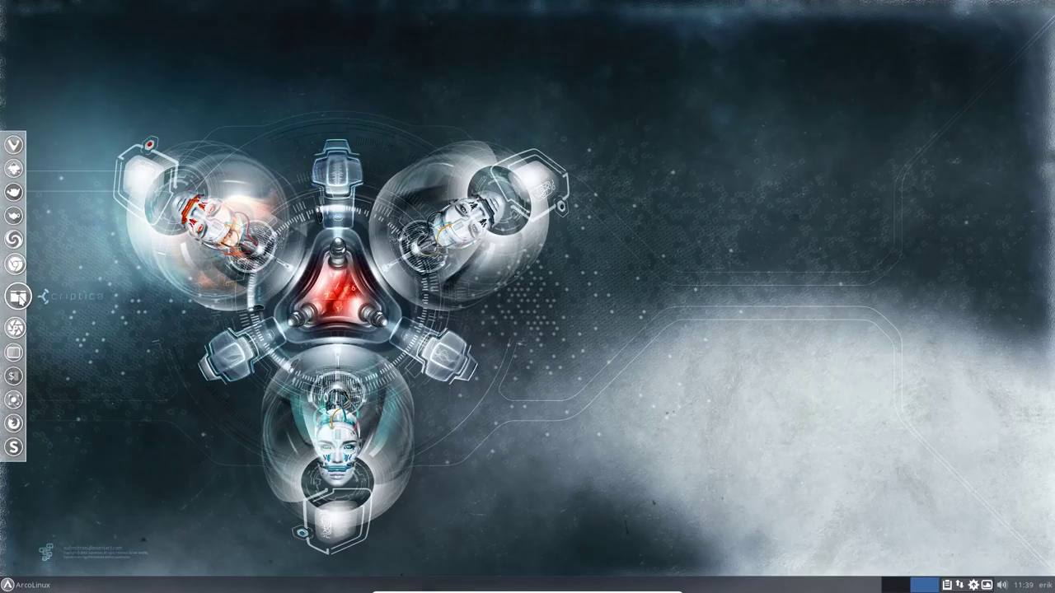
Open Thunar at home, browse into .bin/main, and select 000-use-all-cores-makepkg-conf-v2.sh
left_click(17, 297)
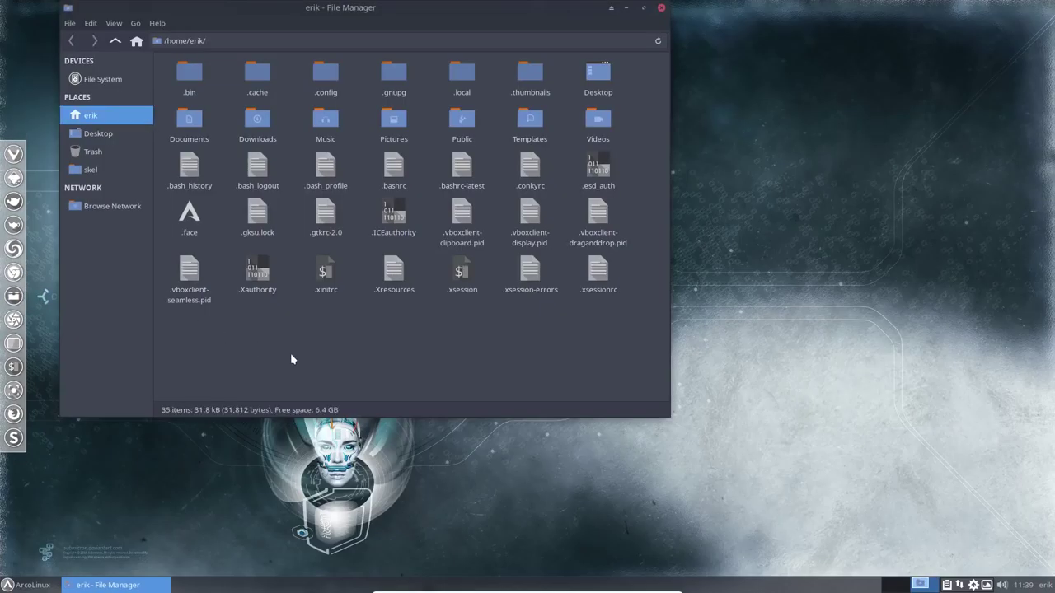
double_click(192, 77)
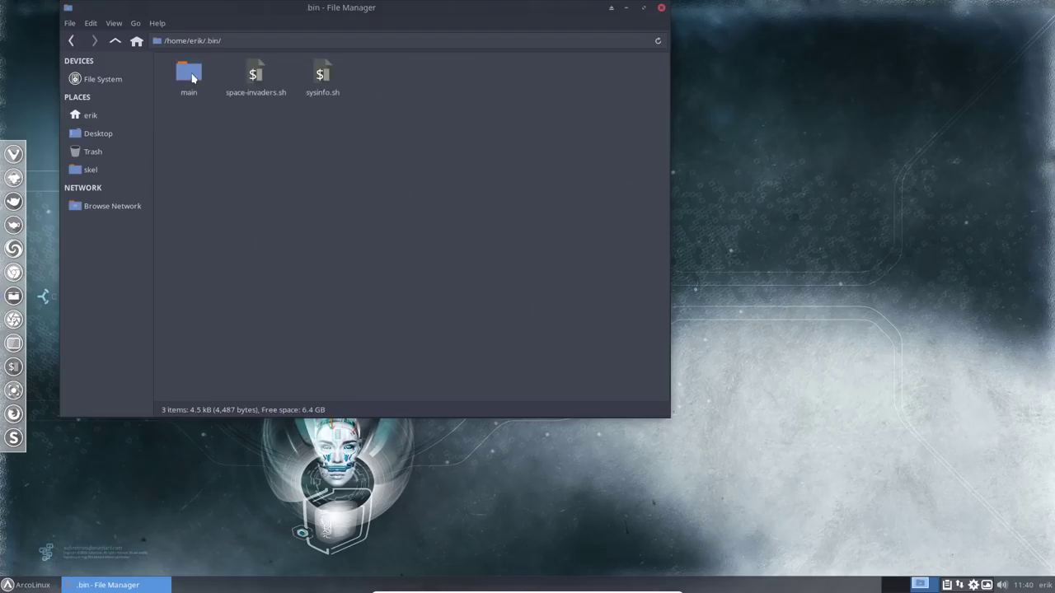
double_click(192, 77)
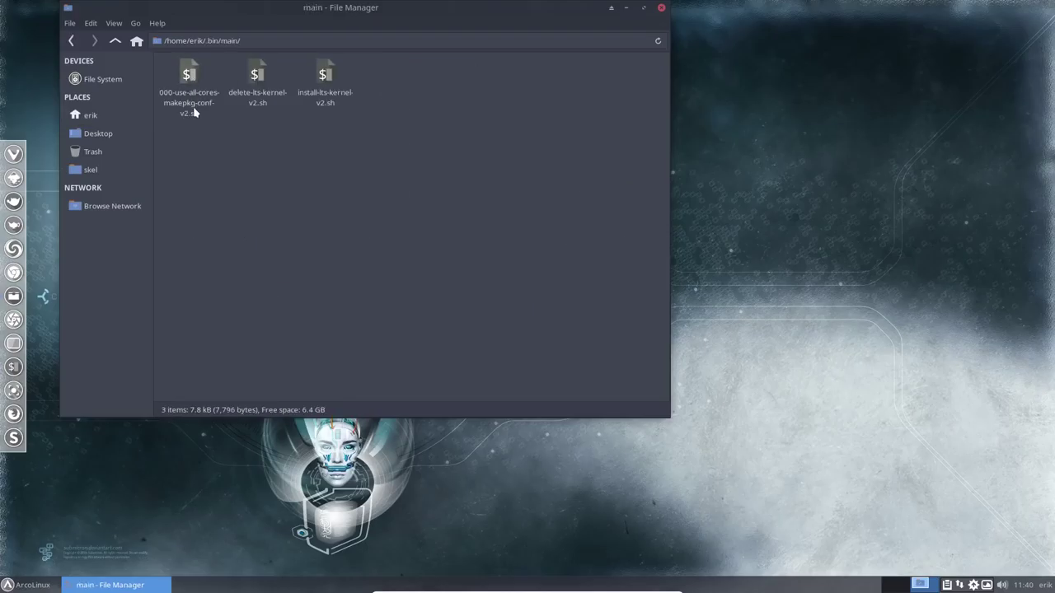
left_click(194, 112)
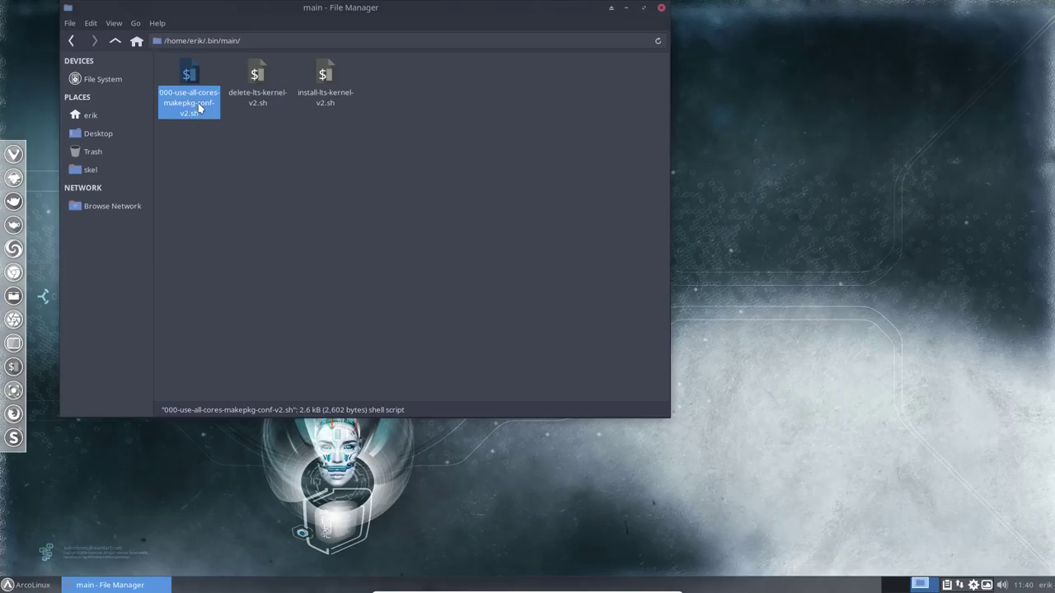
right_click(258, 161)
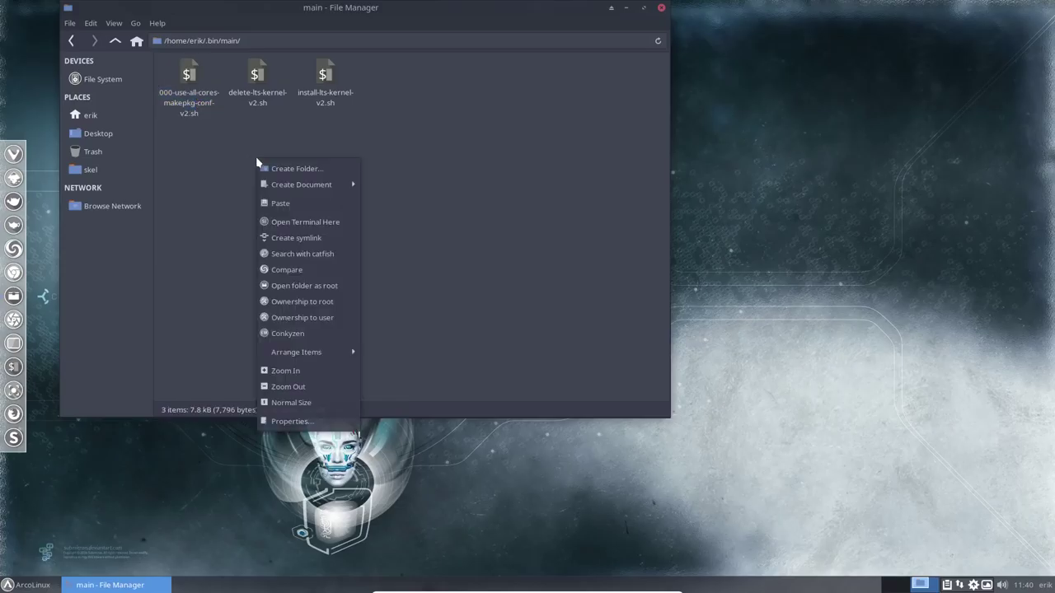
Open a terminal in main, run 000-use-all-cores-makepkg-conf-v2.sh with sudo, then close it
left_click(302, 222)
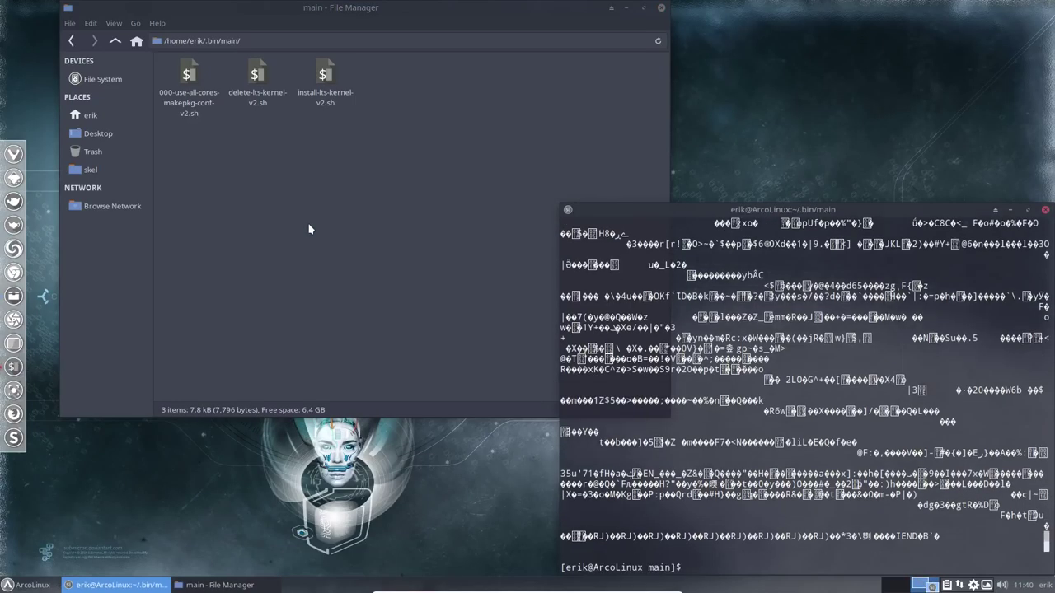
left_click_drag(806, 208, 669, 58)
type(".")
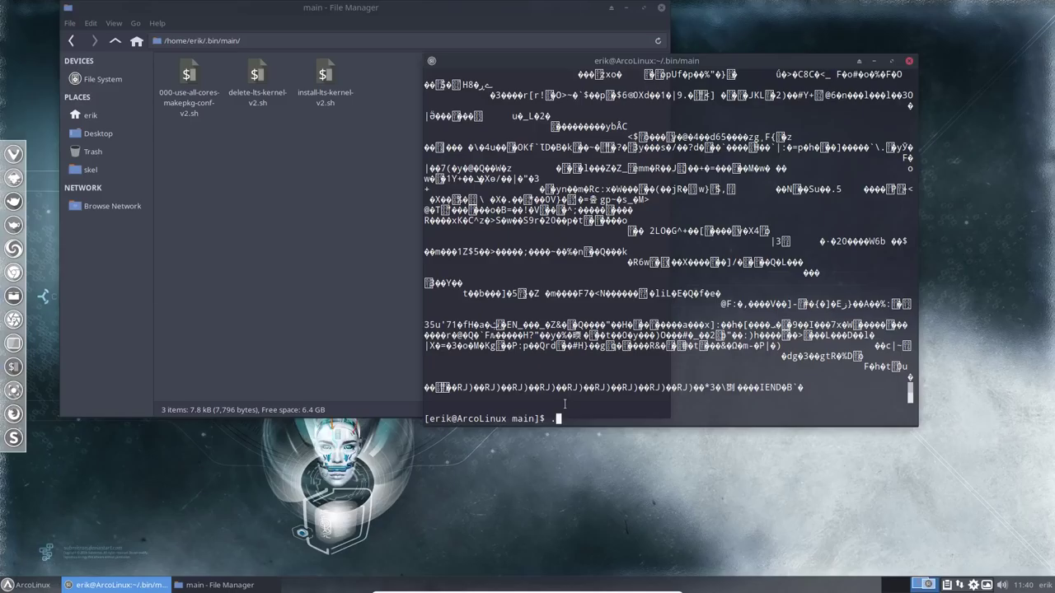
type("/00")
key("Tab")
key("Return")
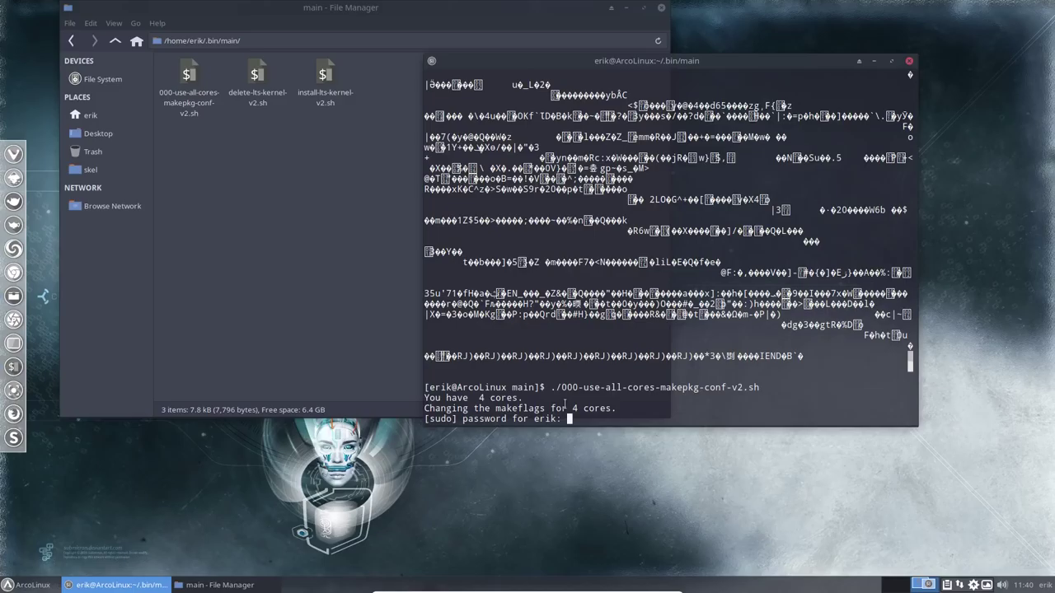
key("Return")
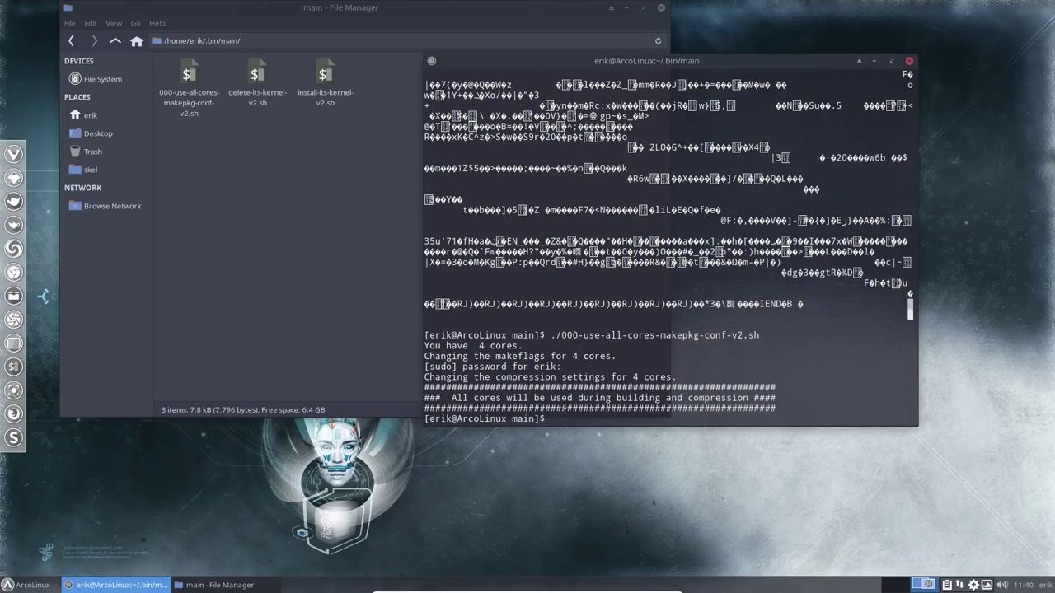
left_click(910, 63)
left_click(190, 80)
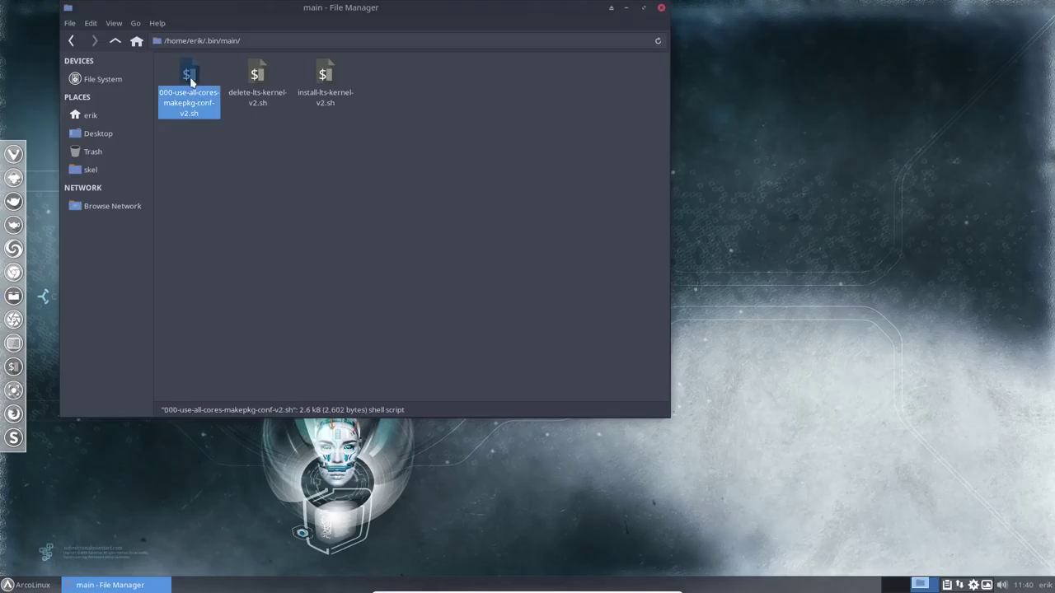
List shell aliases and highlight pksyua's --aur and --noconfirm options
key("Return")
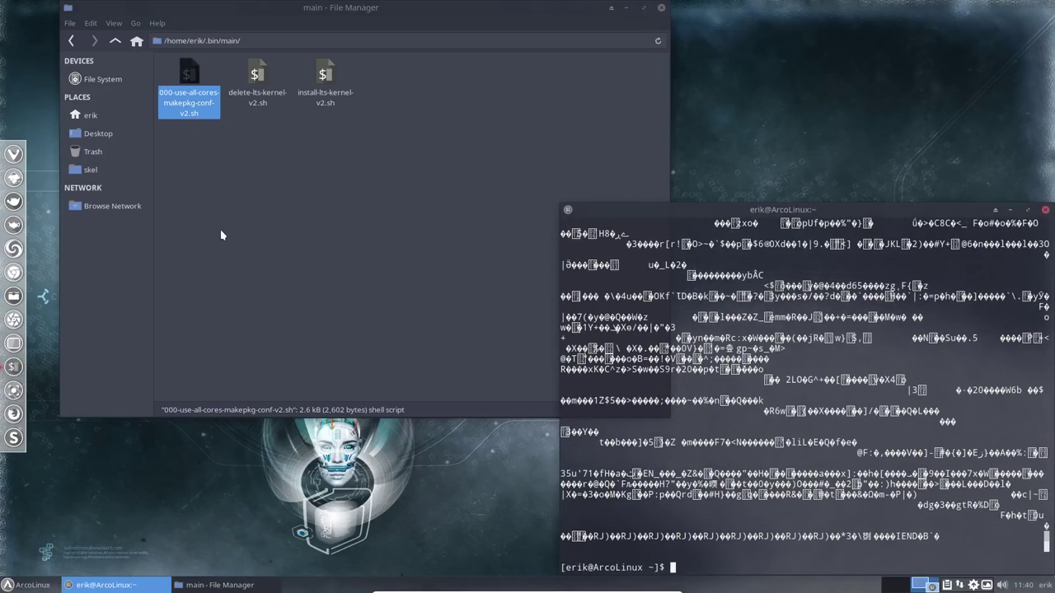
type("poksyua")
key("BackSpace")
key("BackSpace")
key("BackSpace")
key("BackSpace")
key("BackSpace")
key("BackSpace")
type("alai")
key("BackSpace")
key("BackSpace")
type("ias")
key("Return")
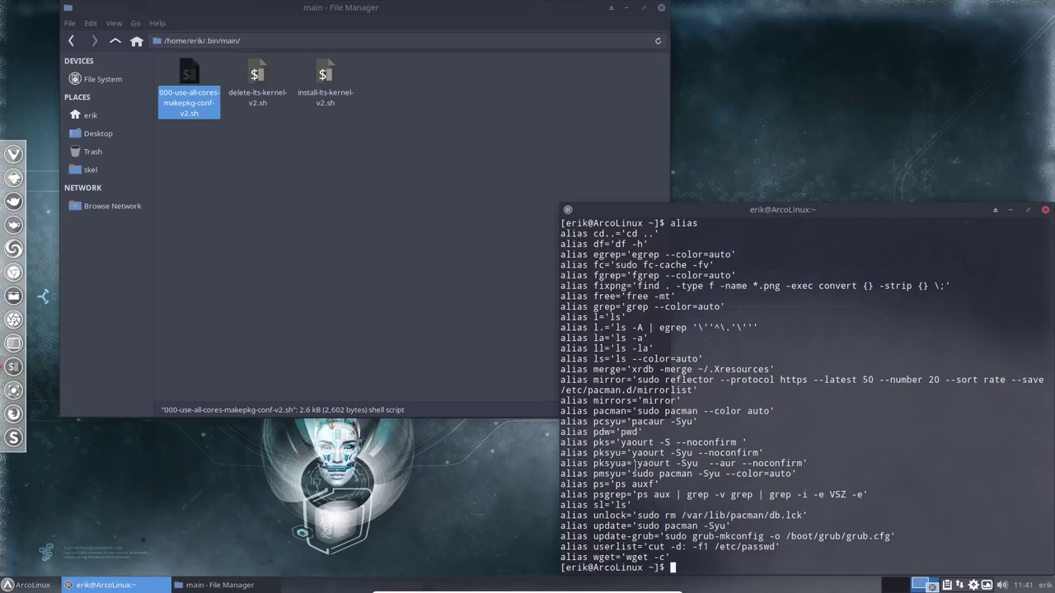
left_click_drag(633, 464, 812, 465)
double_click(722, 463)
double_click(771, 464)
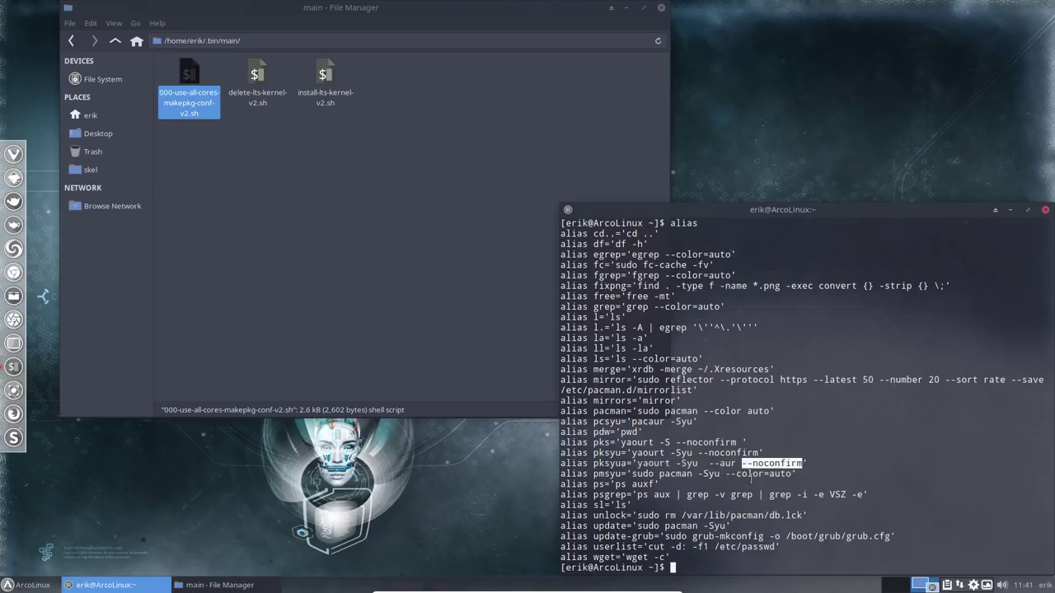
Launch the pksyua full upgrade including AUR packages
left_click_drag(980, 216, 718, 140)
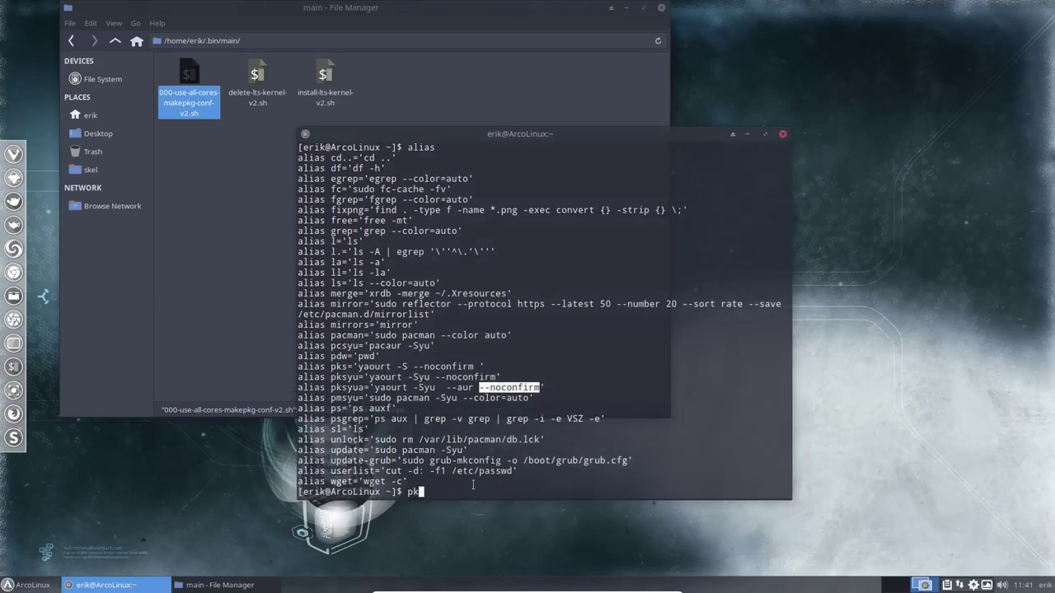
type("a")
key("Return")
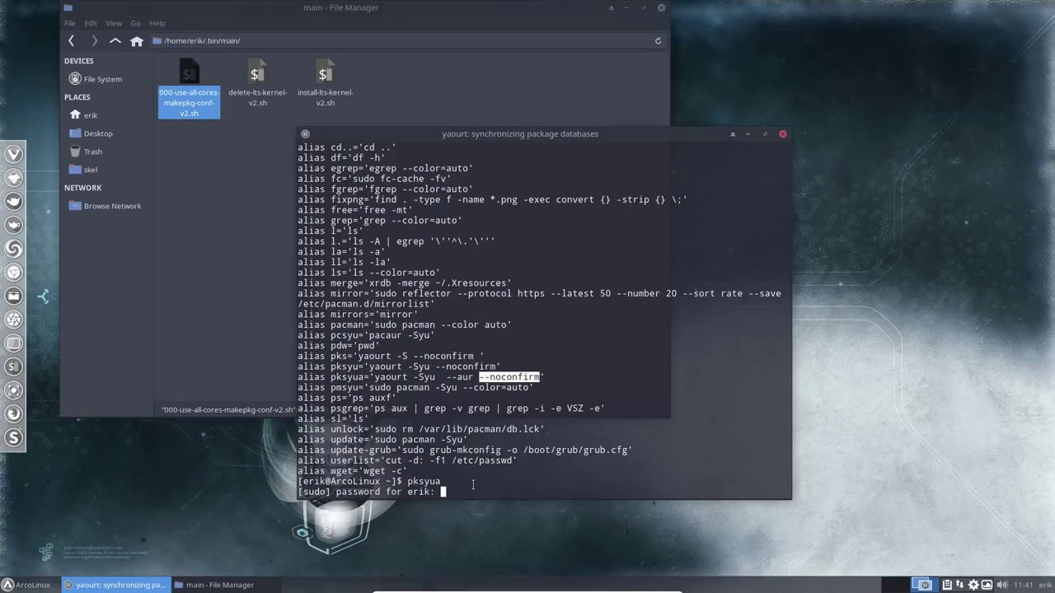
Start the pksyua upgrade with the sudo password and snap its terminal bottom-right
key("Return")
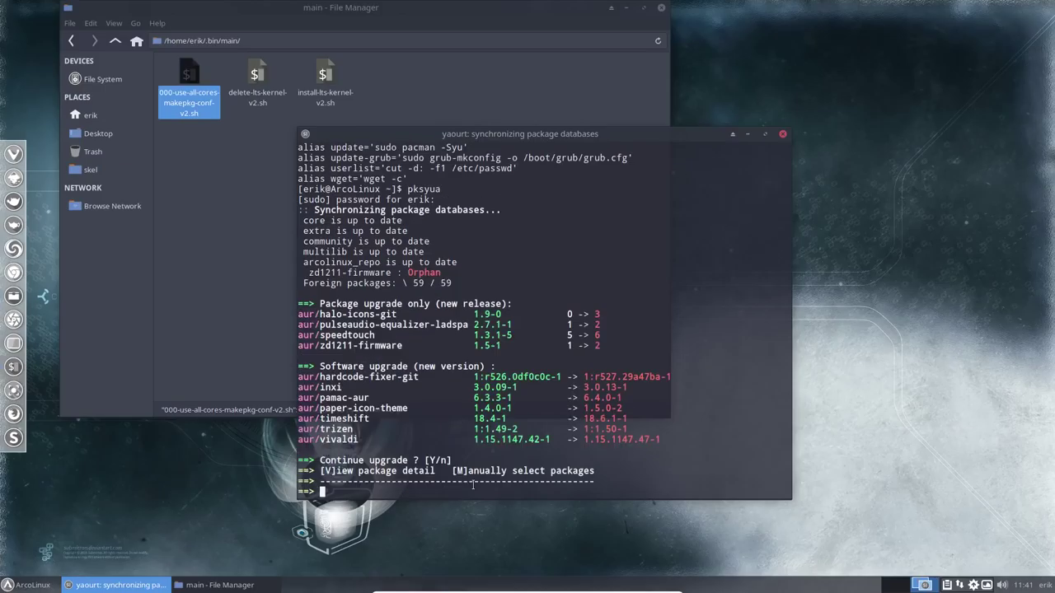
scroll(435, 394, "up", 9)
scroll(424, 379, "down", 12)
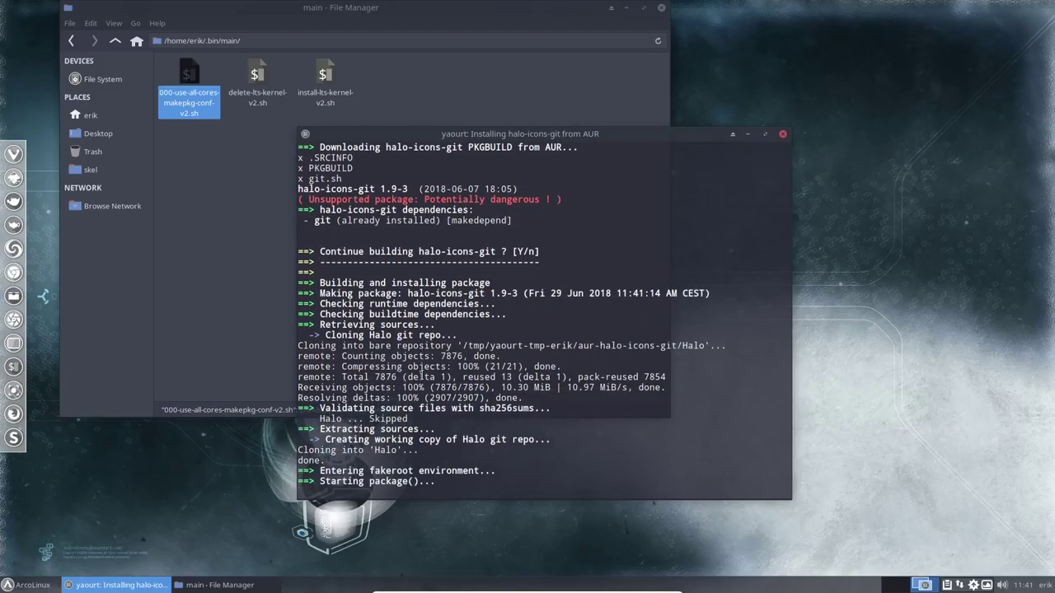
left_click_drag(512, 189, 1049, 575)
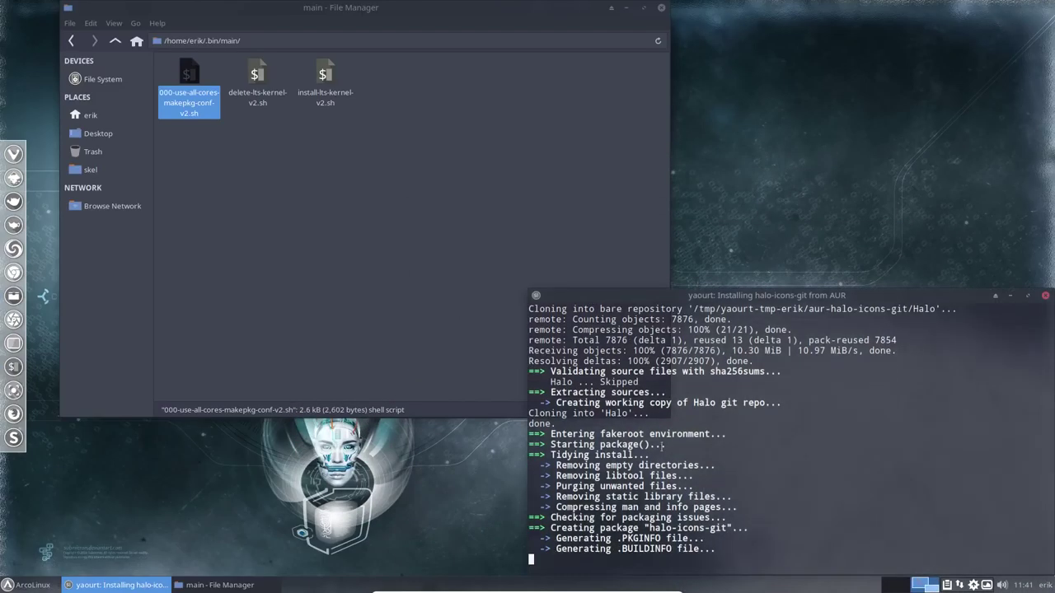
Bring the file manager forward, open a new terminal, and go to the home folder
left_click(445, 205)
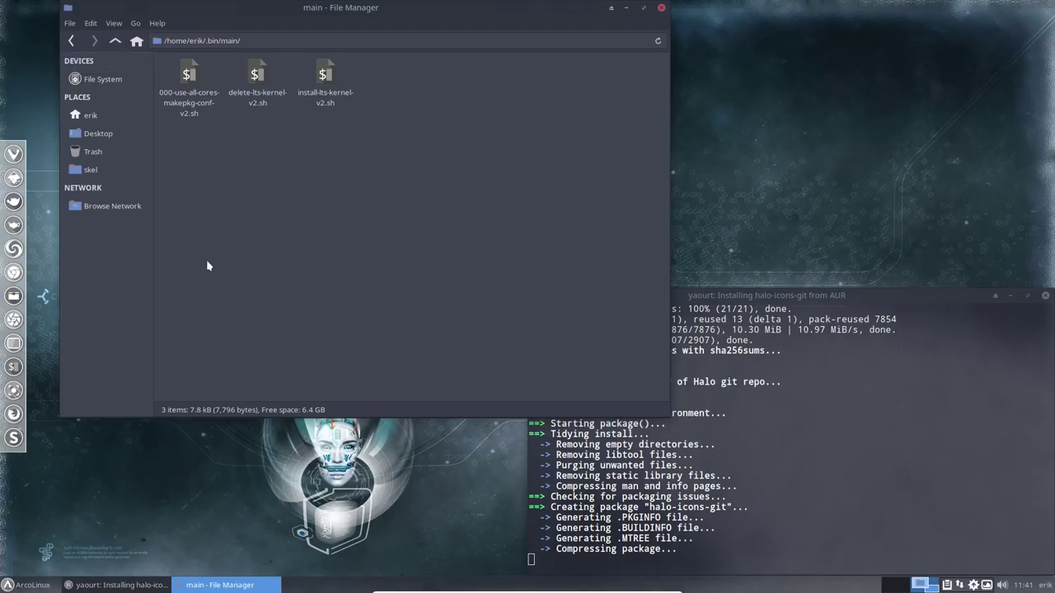
key("ctrl+alt+t")
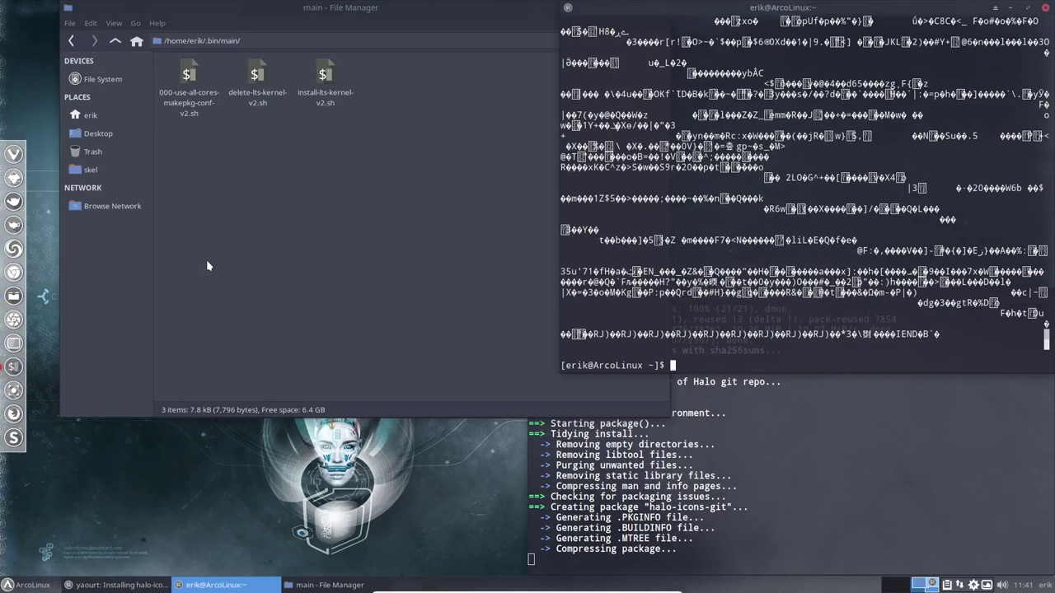
left_click(101, 118)
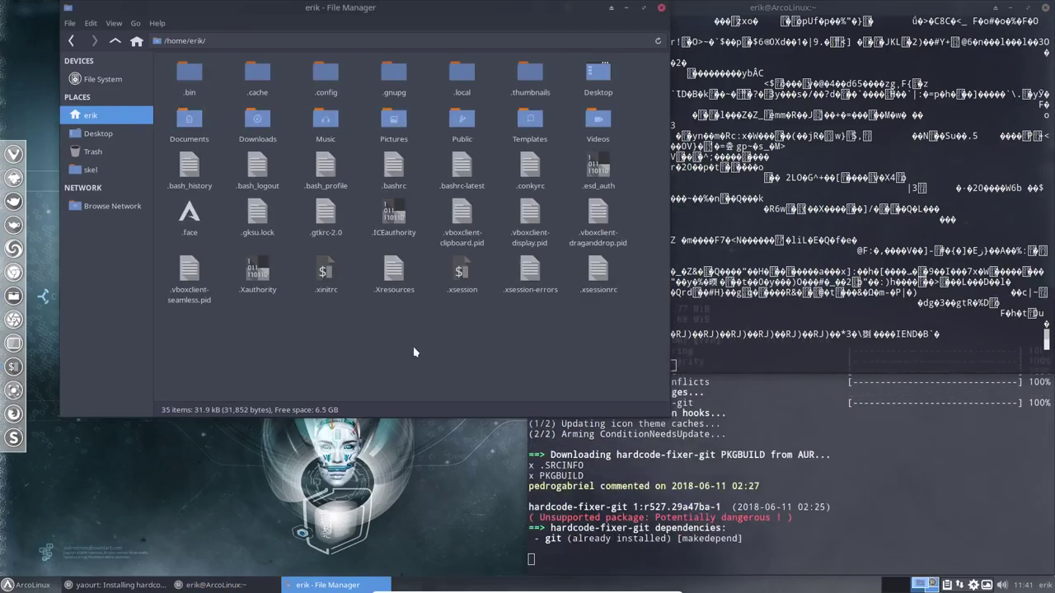
Delete the config and config-backup files from ~/.config/neofetch
double_click(326, 77)
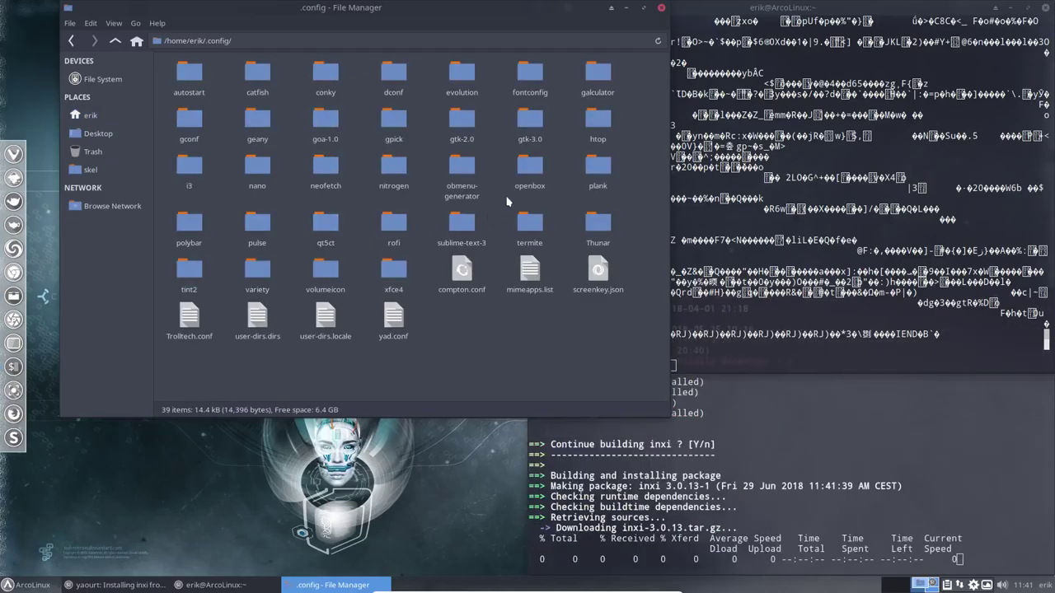
double_click(326, 169)
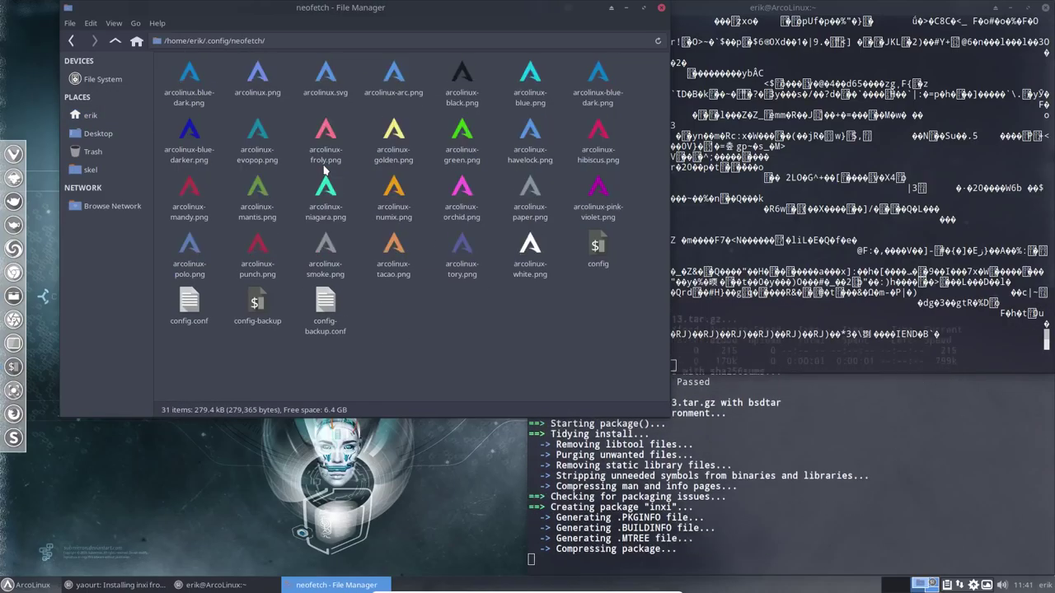
left_click(598, 247)
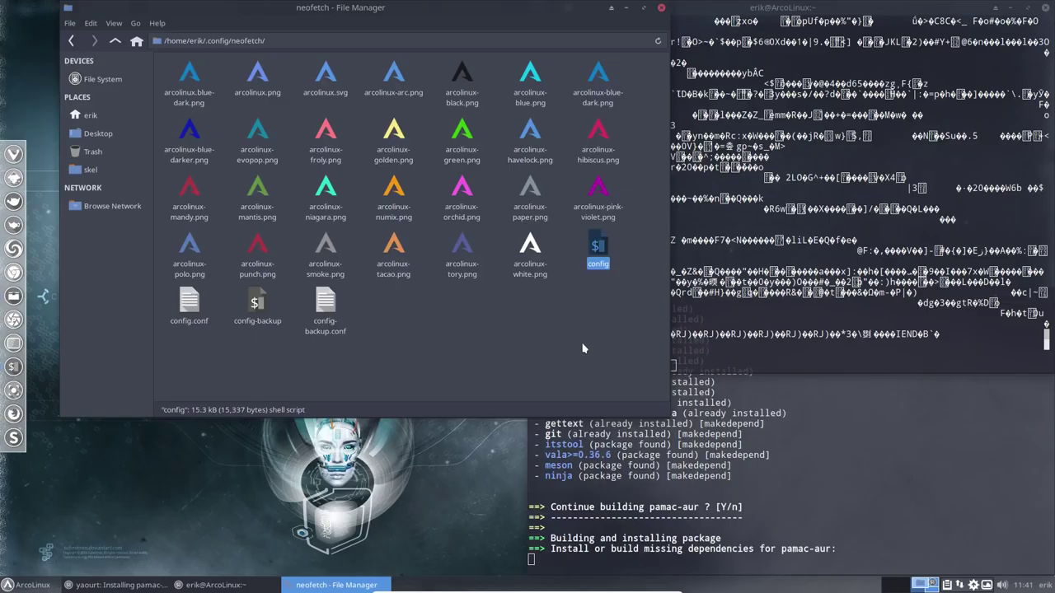
key("Delete")
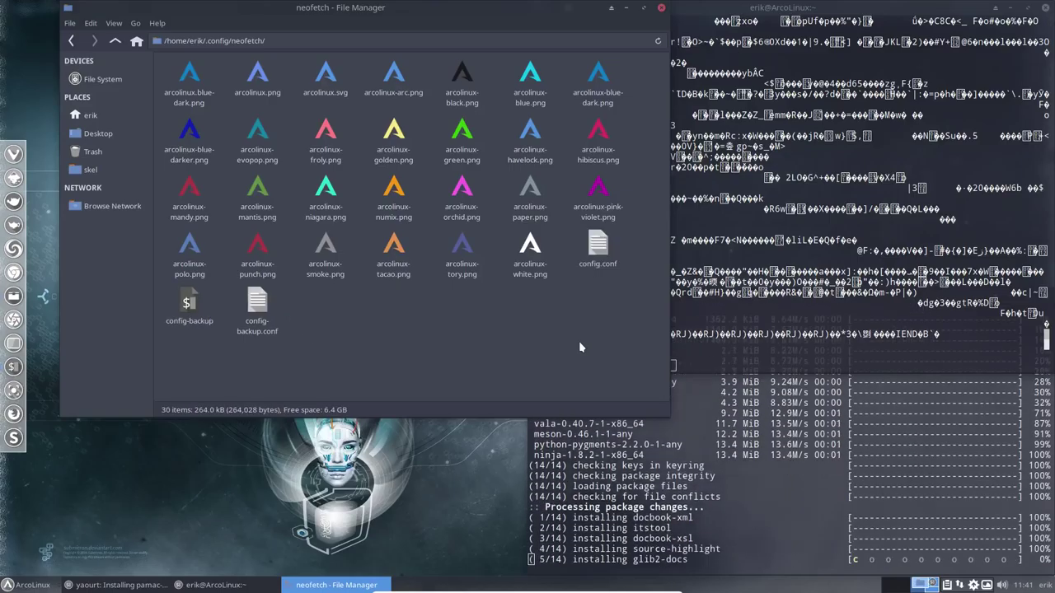
left_click(186, 303)
key("Delete")
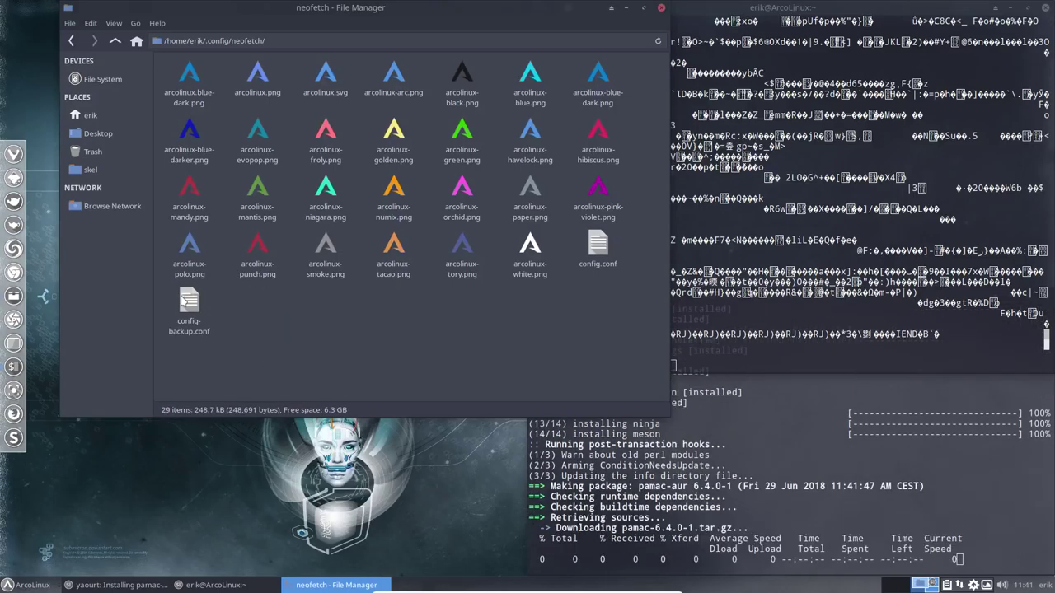
Open a new terminal showing neofetch, close the garbled terminal, and move the new one top-right
key("super+Return")
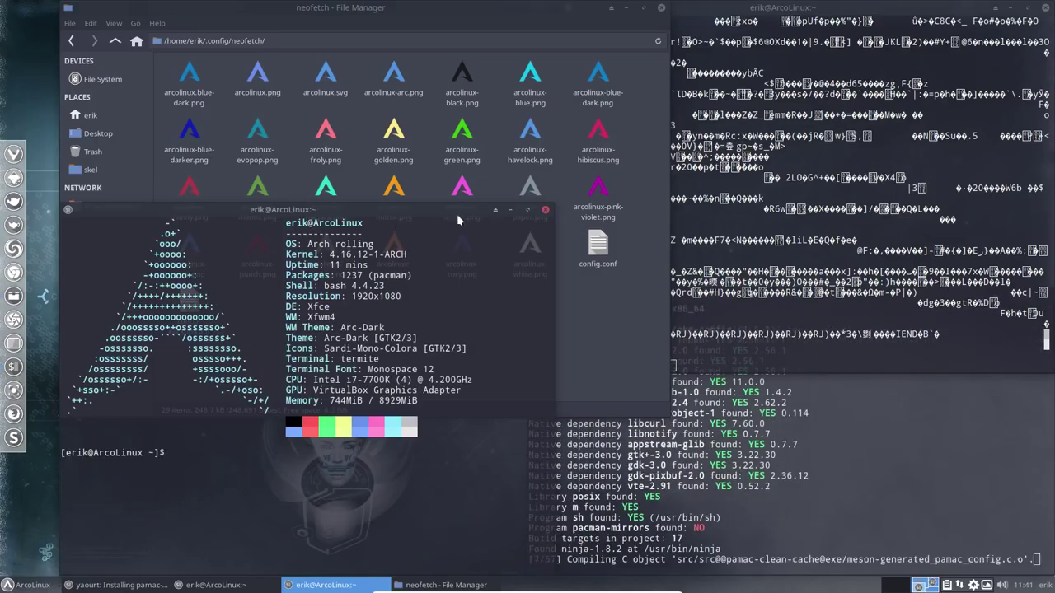
left_click(748, 139)
key("super+q")
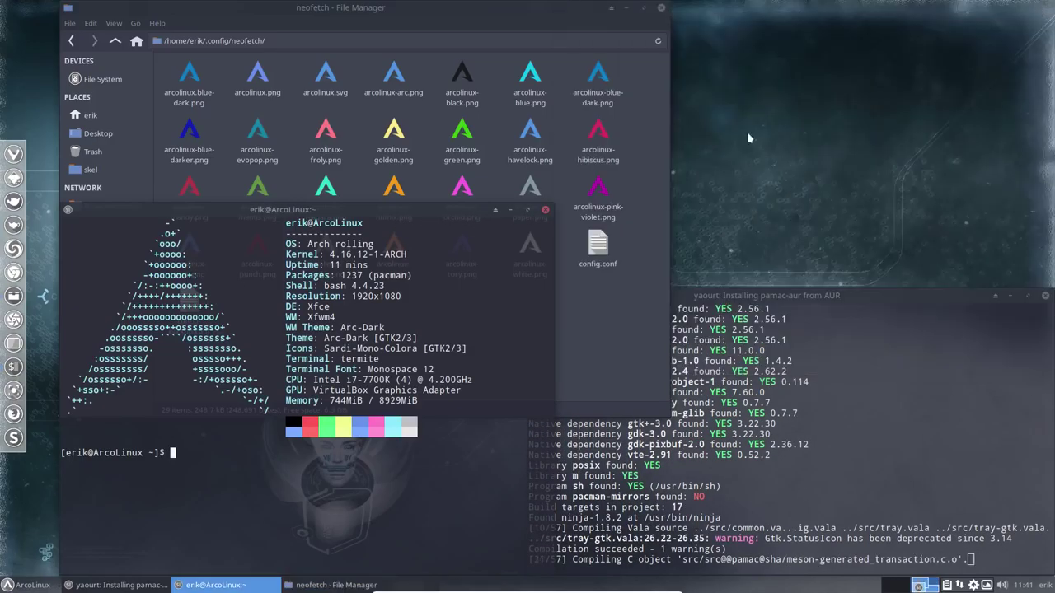
left_click_drag(372, 210, 834, 45)
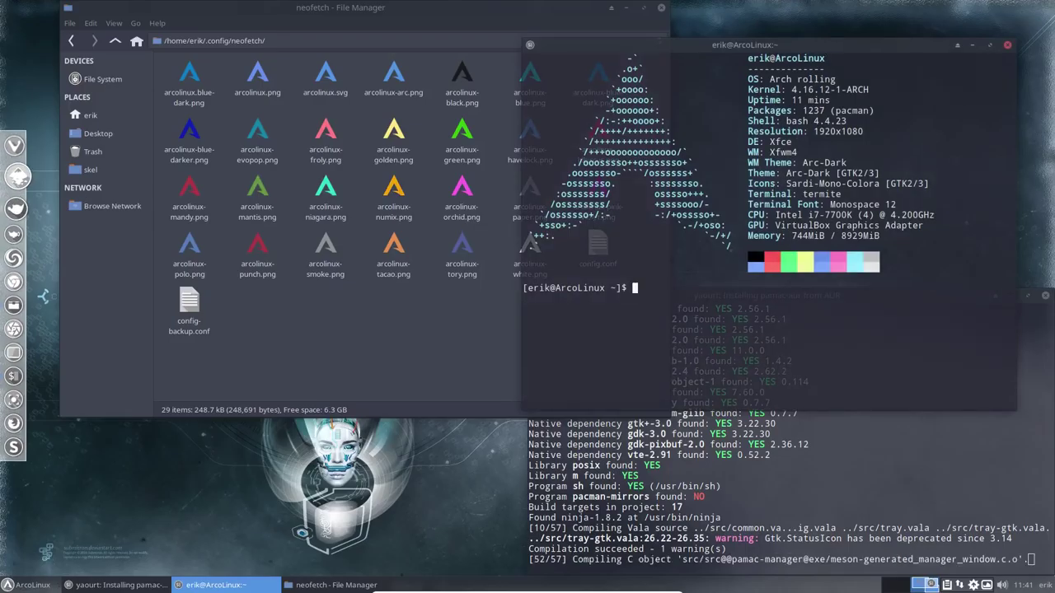
Open the Fixes article 'How to fix the logo of neofetch after a lsb-release update' and highlight its lsb-release path
left_click(14, 177)
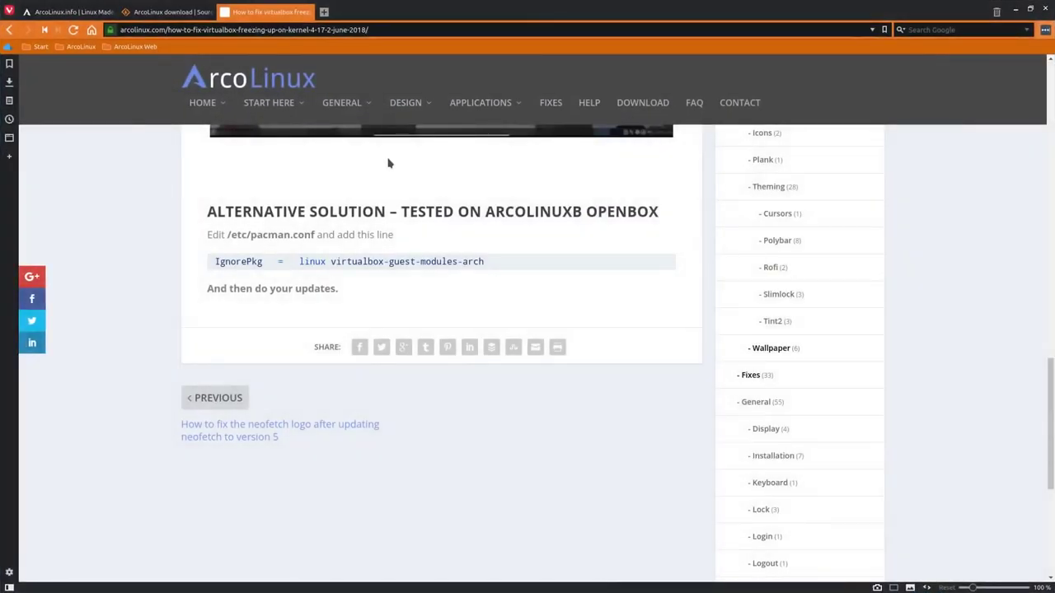
scroll(655, 163, "up", 10)
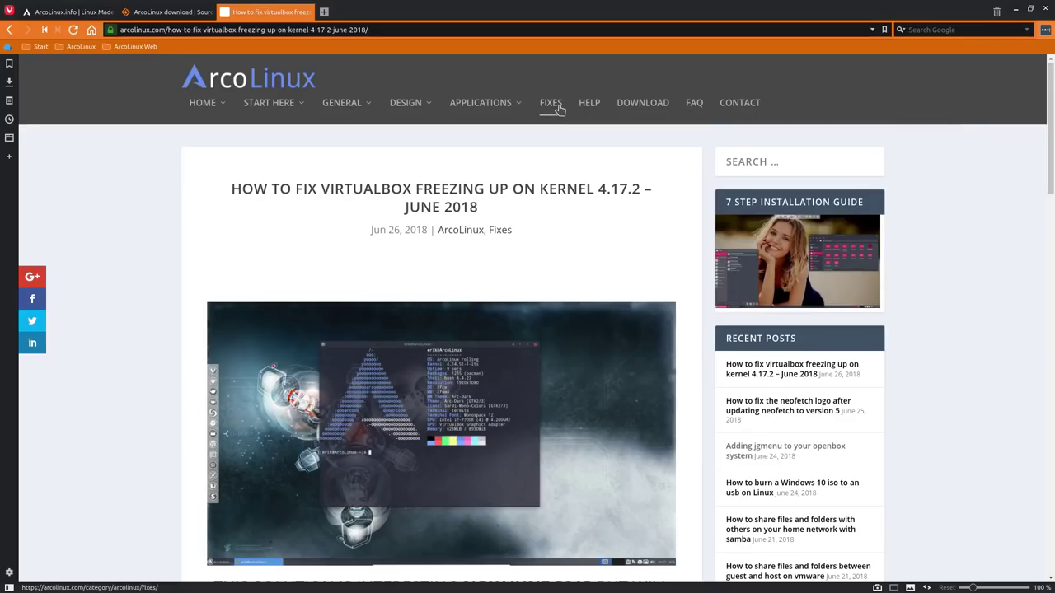
left_click(551, 103)
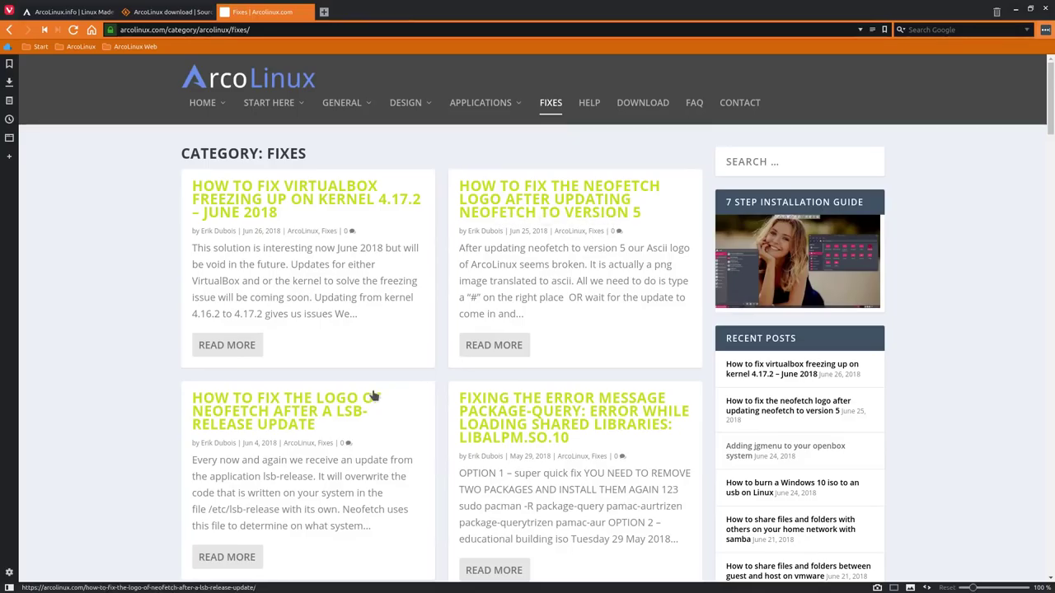
left_click(298, 417)
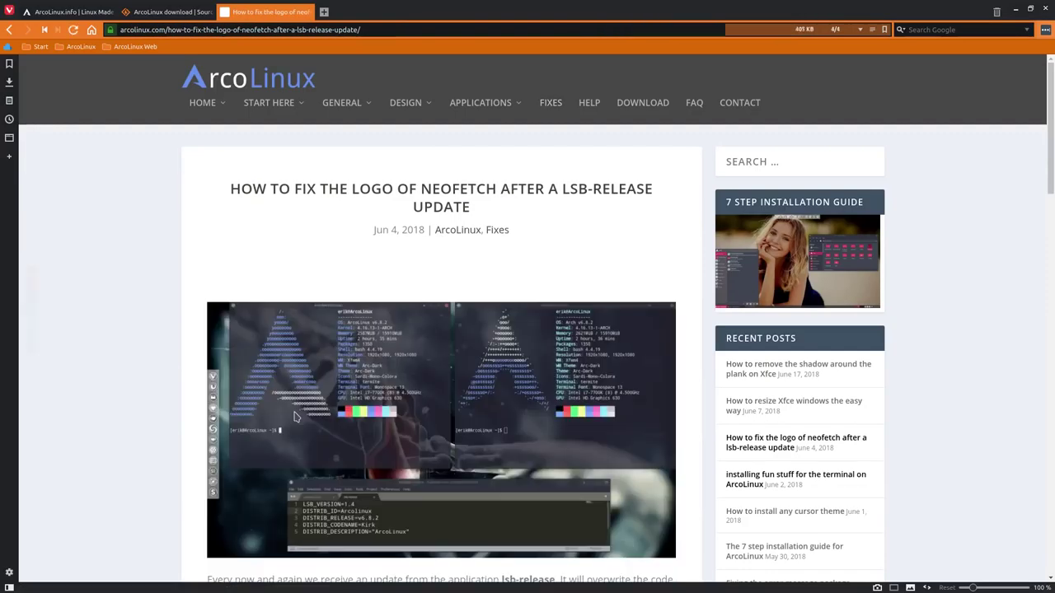
scroll(295, 417, "down", 3)
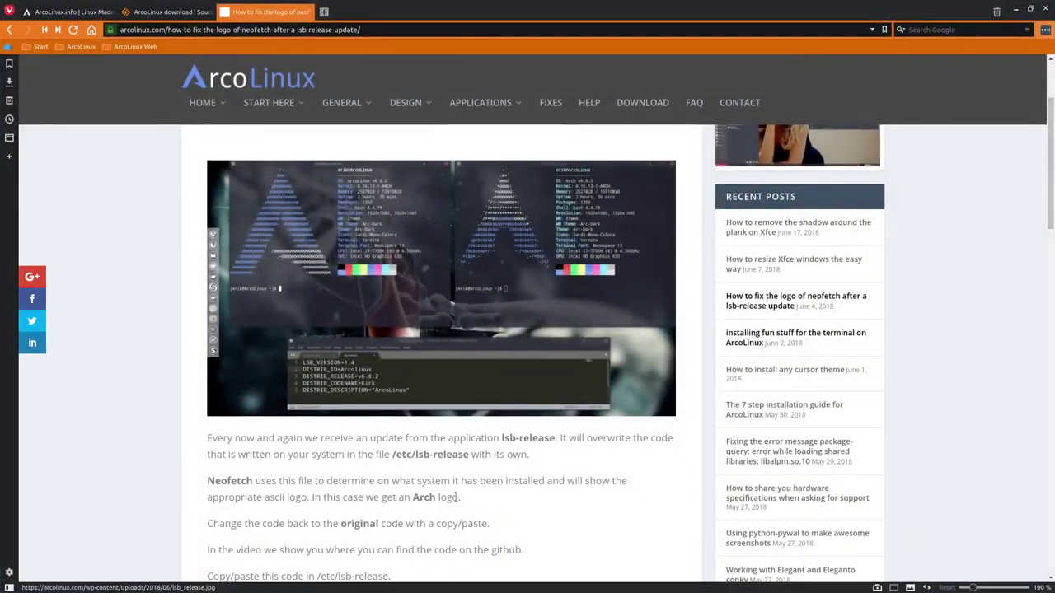
scroll(383, 475, "down", 5)
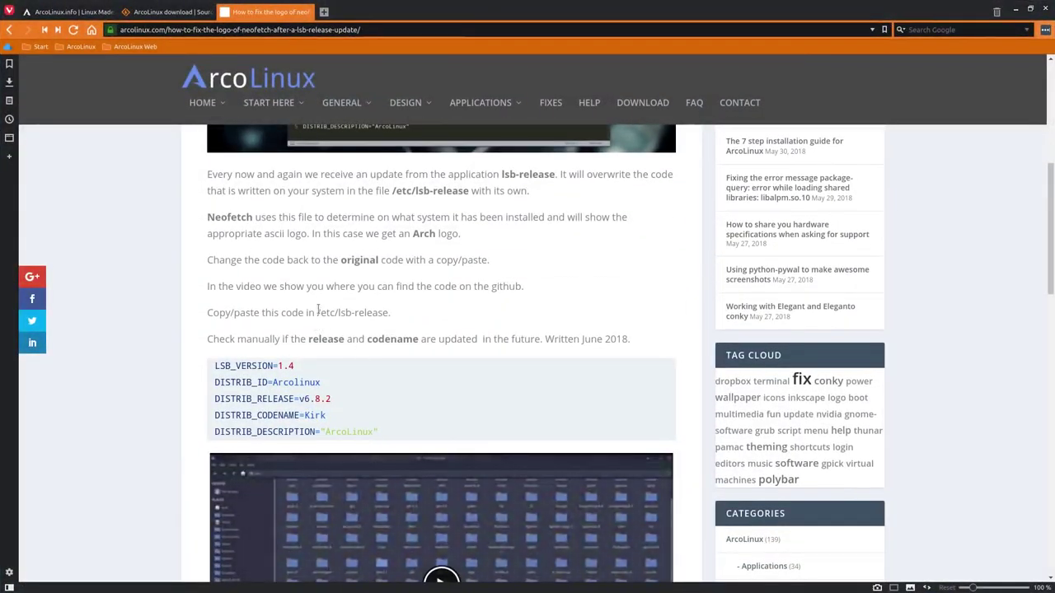
left_click_drag(318, 312, 384, 315)
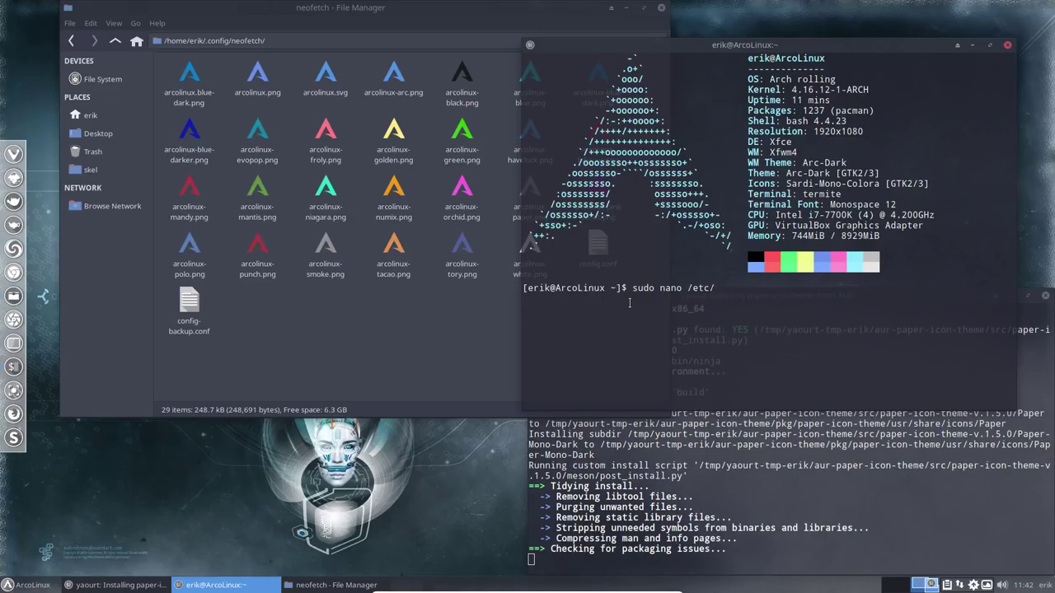
Open /etc/lsb-release in nano as root with the sudo password
type("l")
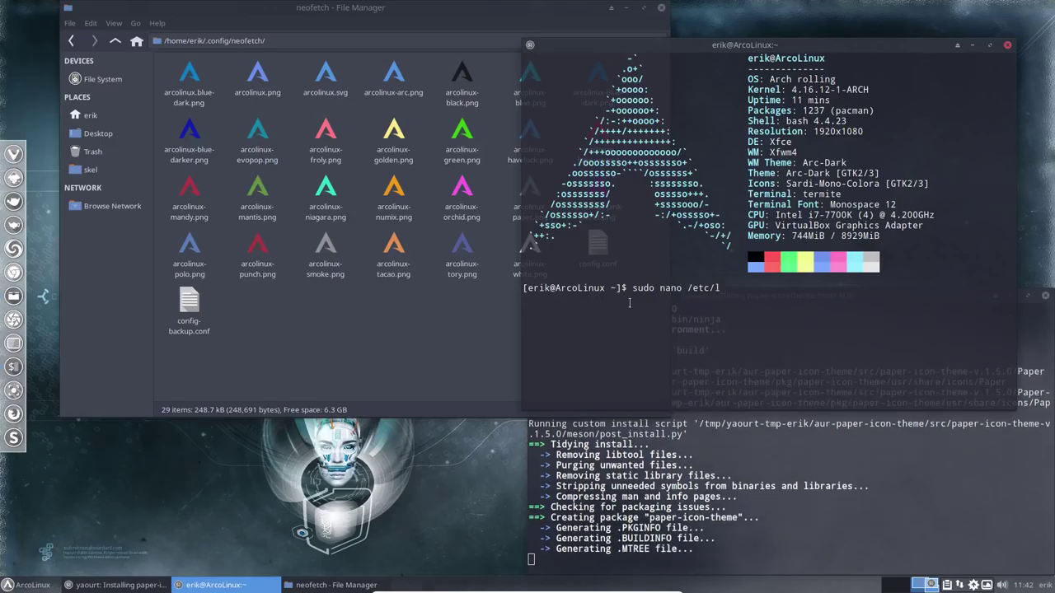
type("s")
key("Tab")
key("Return")
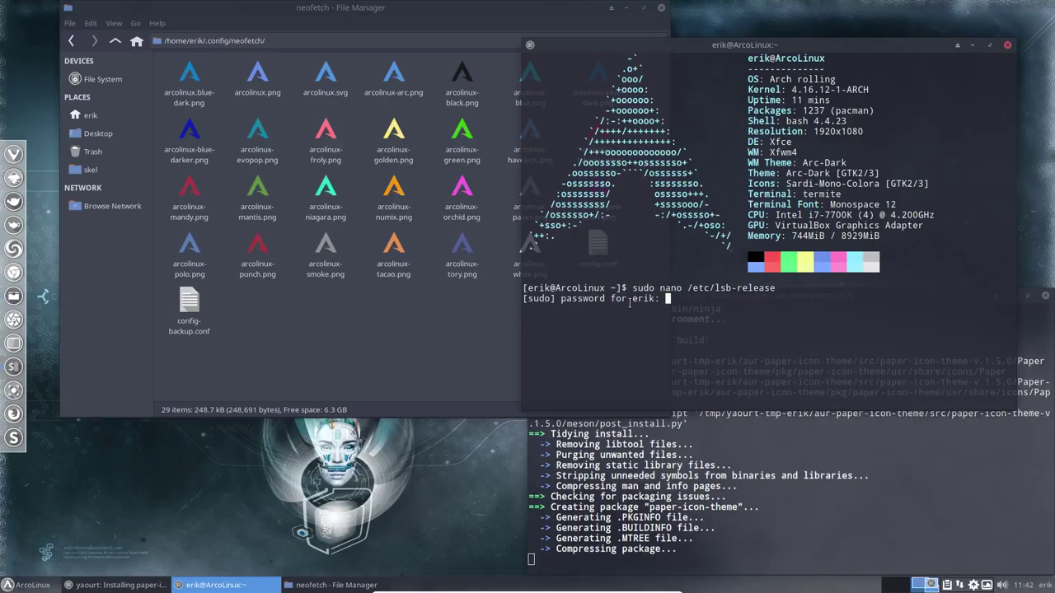
key("Return")
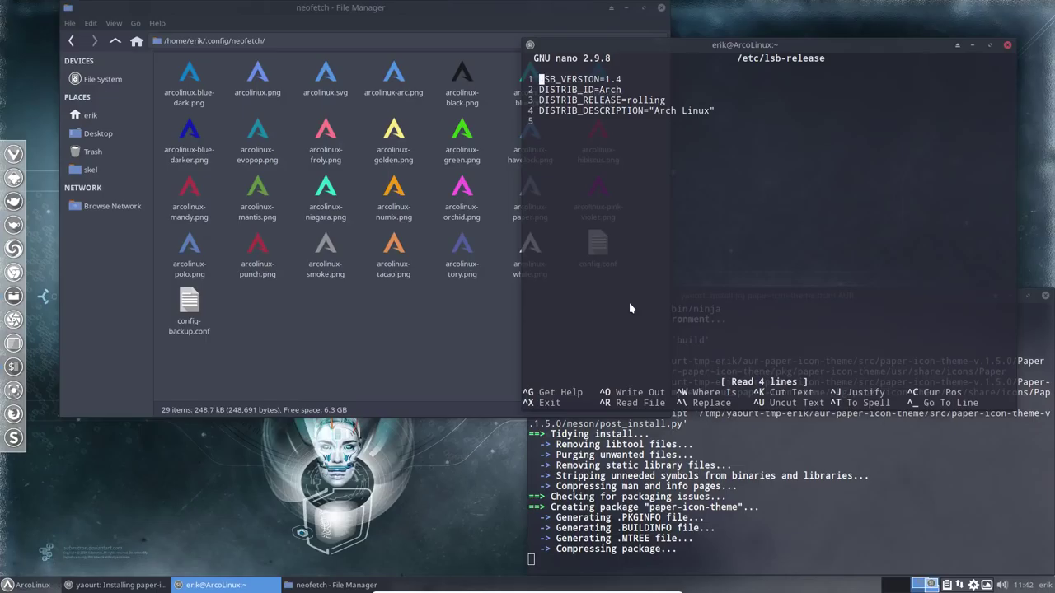
Change Arch to ArcoLinux in the DISTRIB_ID and DISTRIB_DESCRIPTION lines
key("Down")
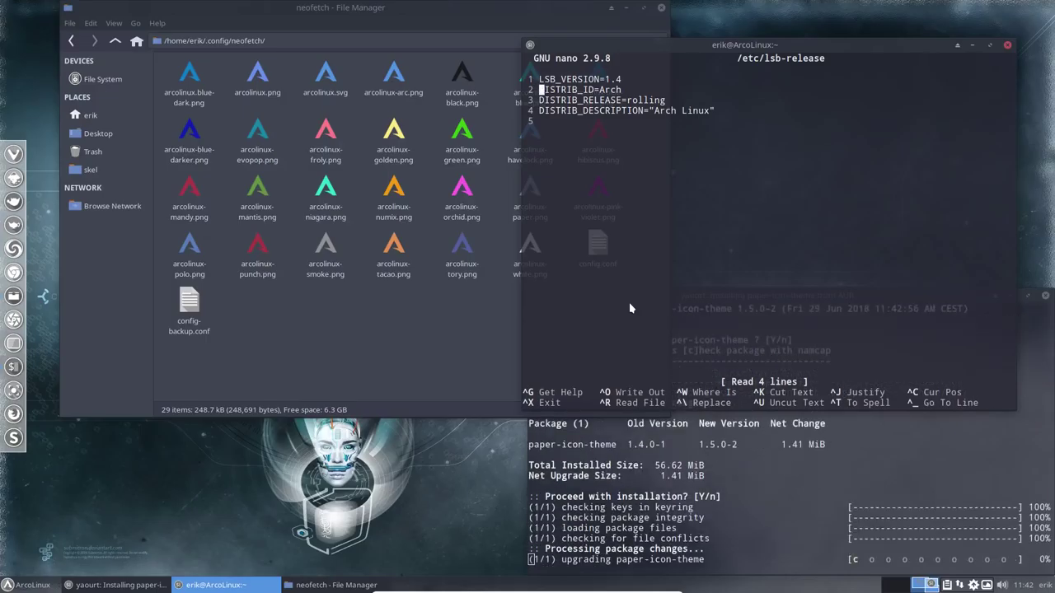
key("Right")
key("Right")
key("Right")
key("Right")
key("Right")
key("Right")
key("Right")
key("Right")
key("Right")
key("Right")
key("Right")
key("Right")
key("Right")
key("Right")
key("Right")
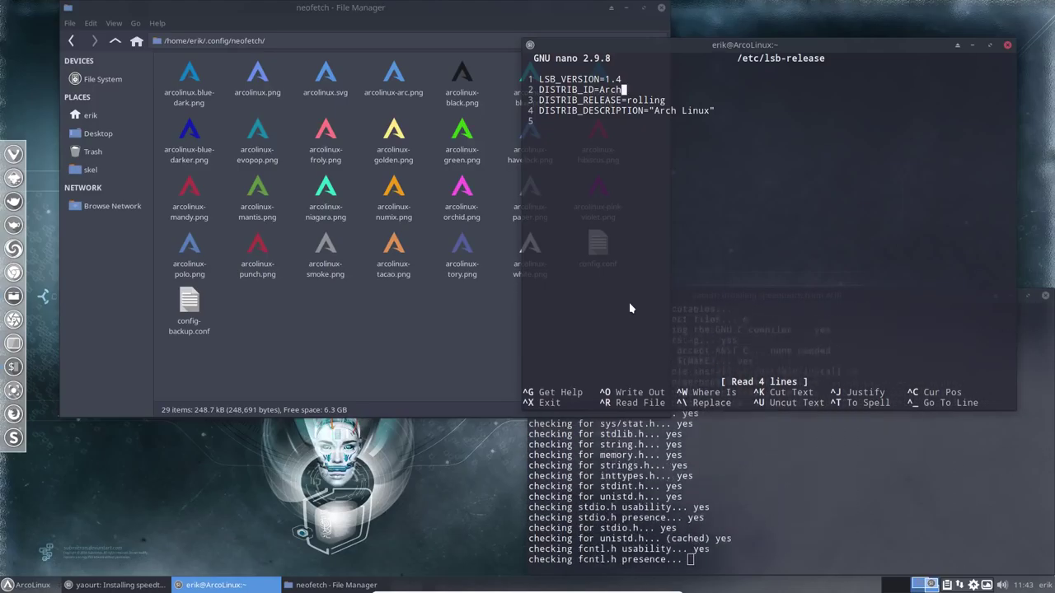
key("BackSpace")
type("o")
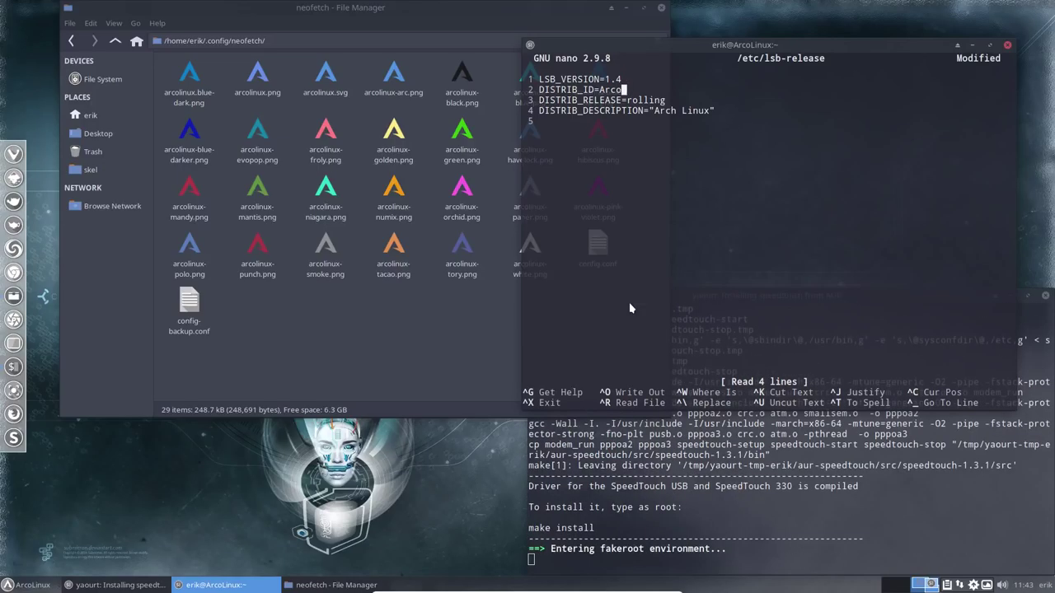
type("Linux")
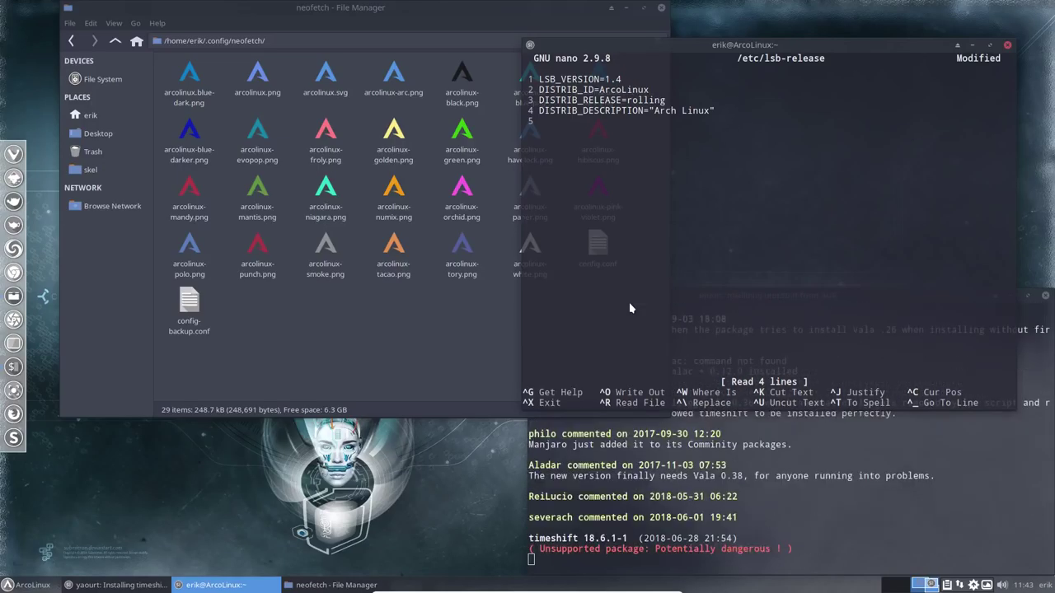
key("Down")
key("Down")
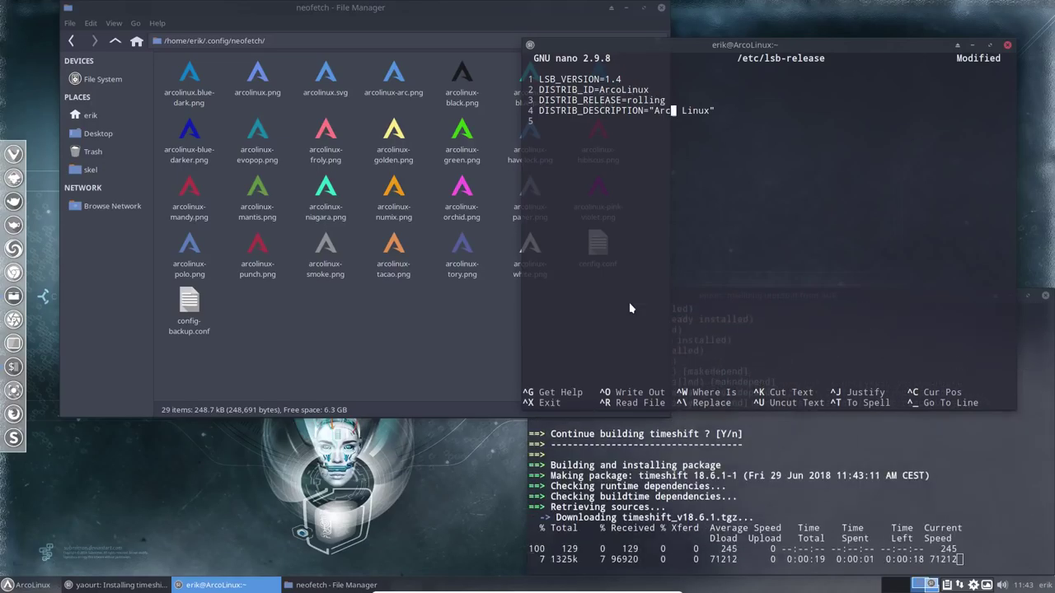
key("Delete")
type("o")
key("Delete")
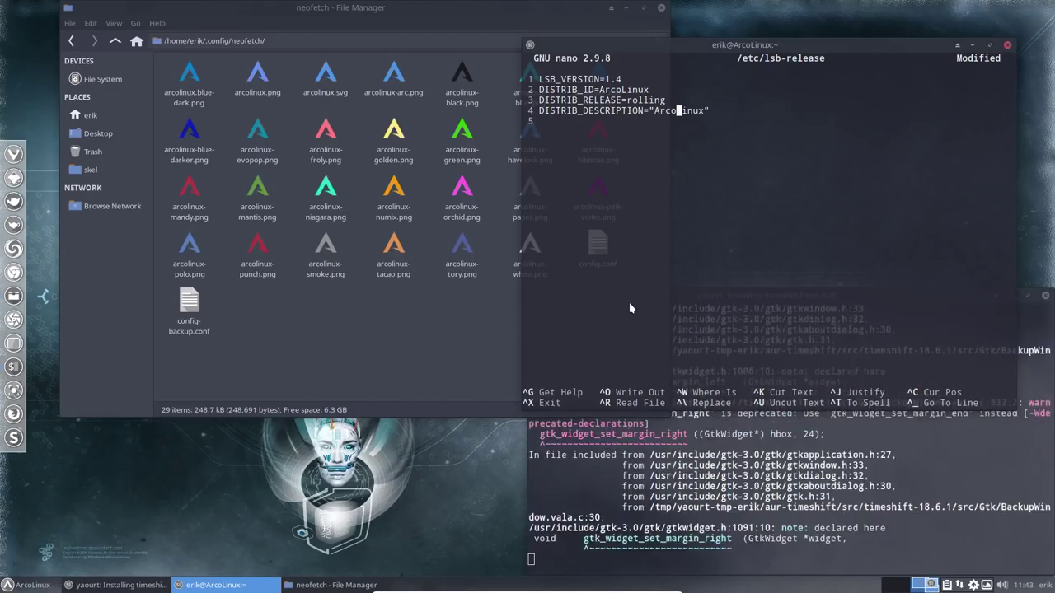
Save the file, run neofetch to confirm the ArcoLinux logo, and close that terminal
key("ctrl+x")
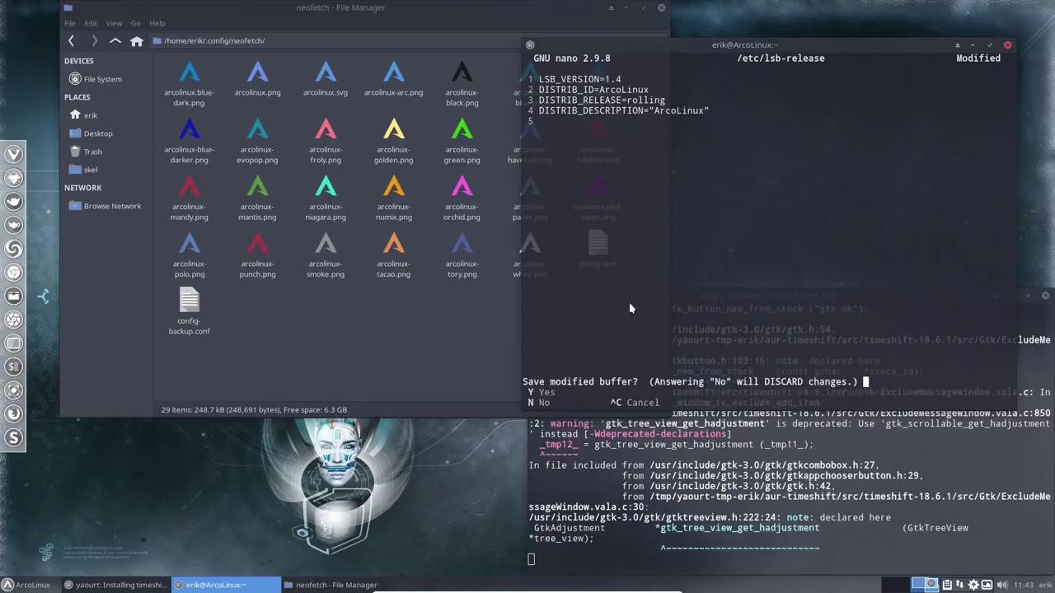
key("y")
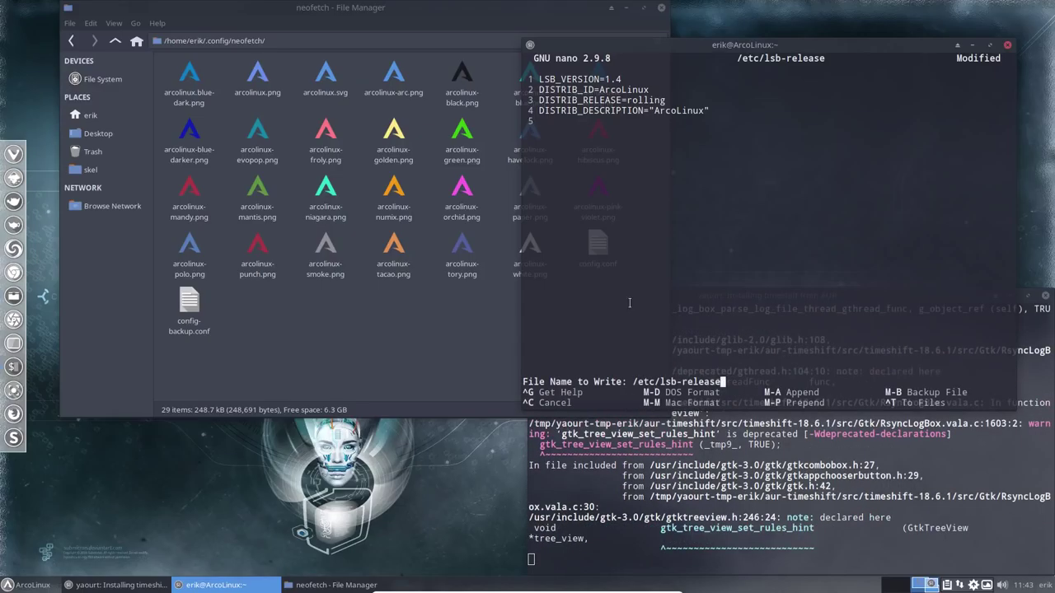
key("Return")
type("neo")
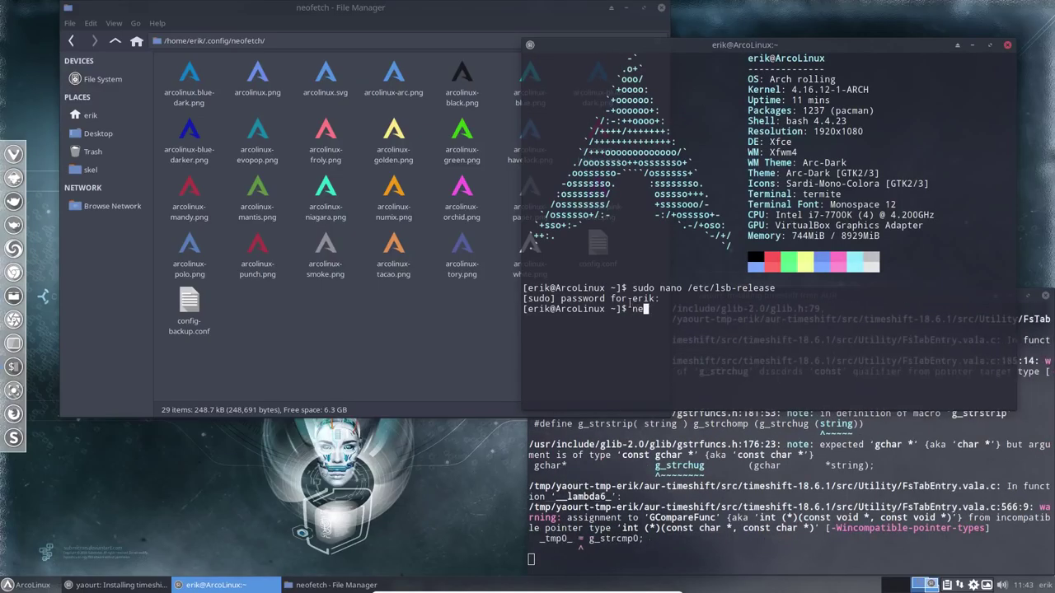
type("fetch")
key("Return")
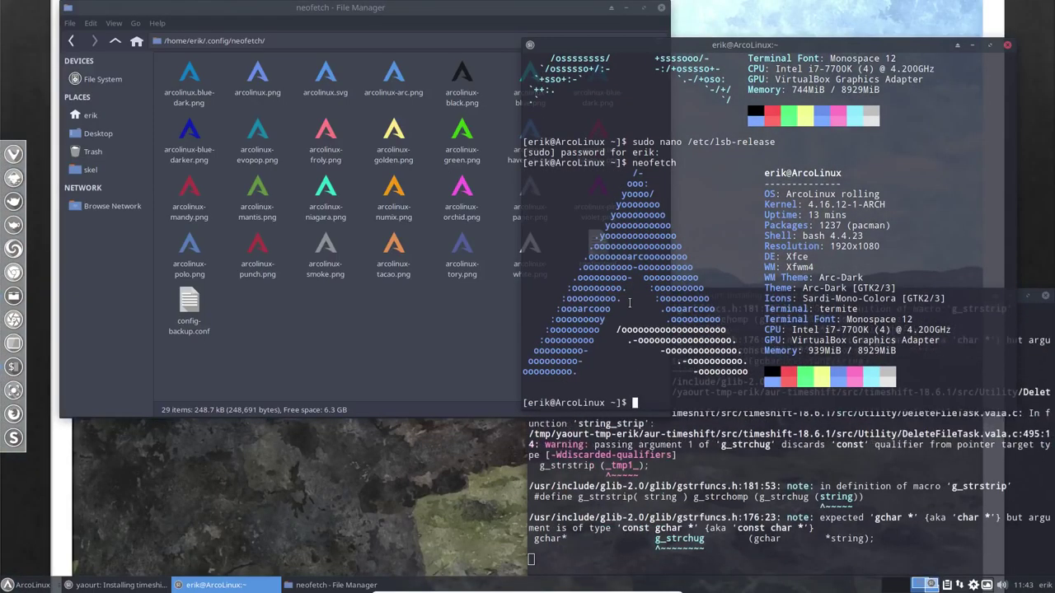
scroll(629, 304, "up", 4)
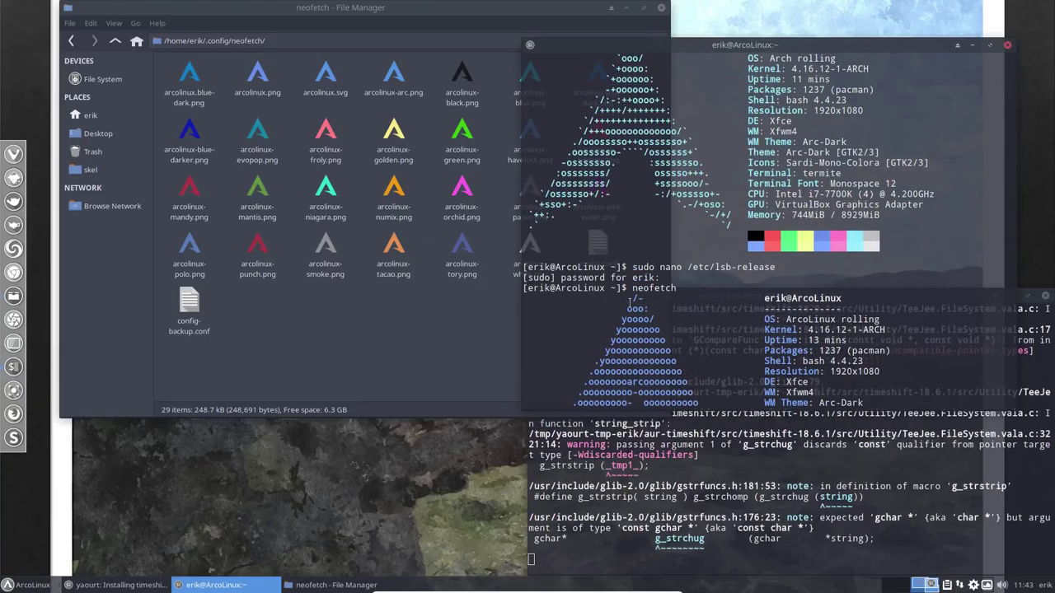
scroll(628, 303, "down", 4)
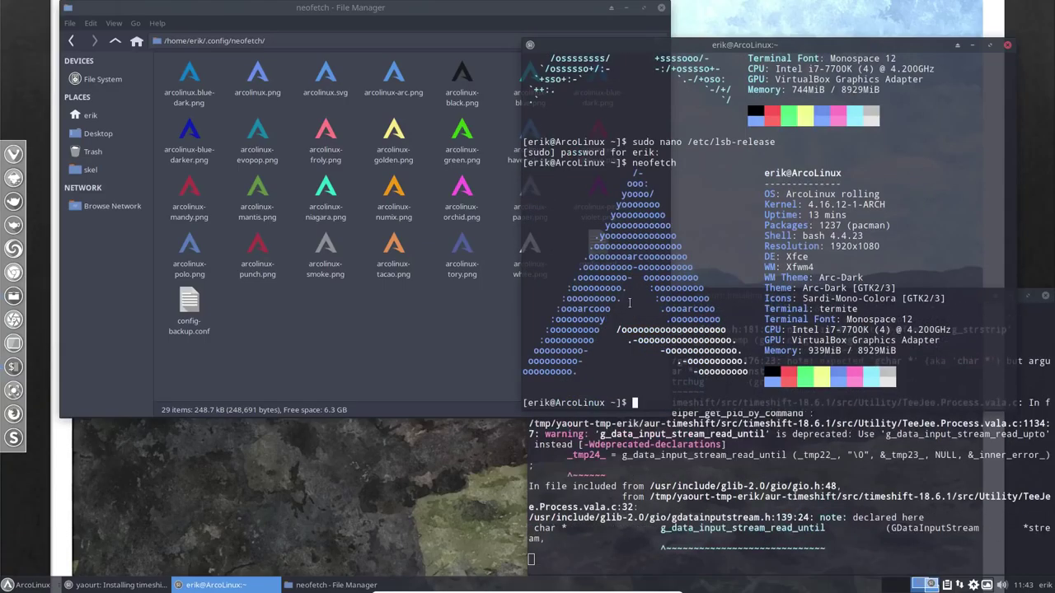
left_click(1008, 45)
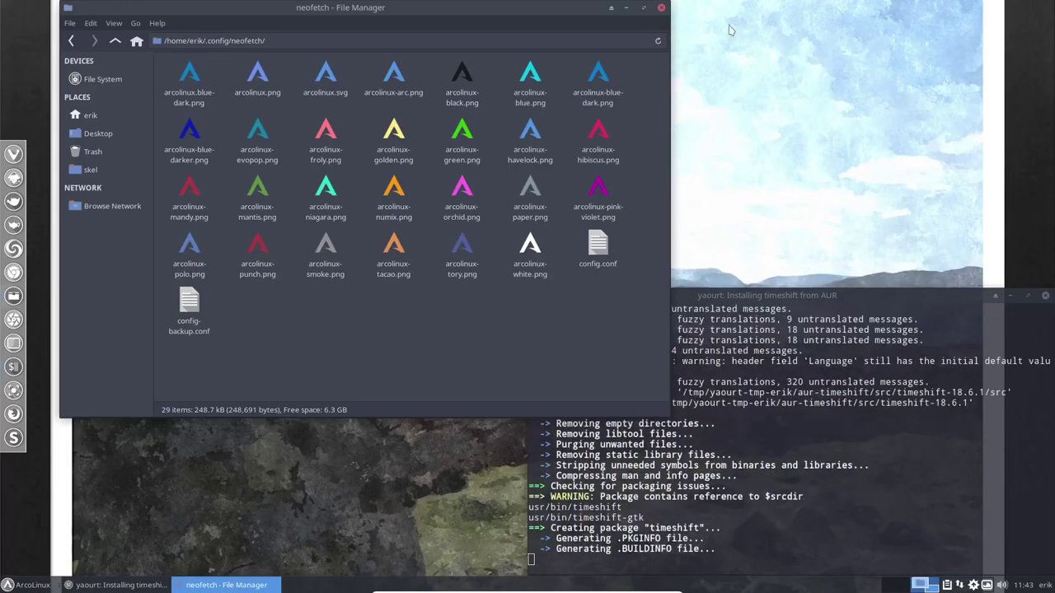
Close the file manager and browse the ArcoLinux Fixes posts, highlighting the libalpm post's date
left_click(661, 10)
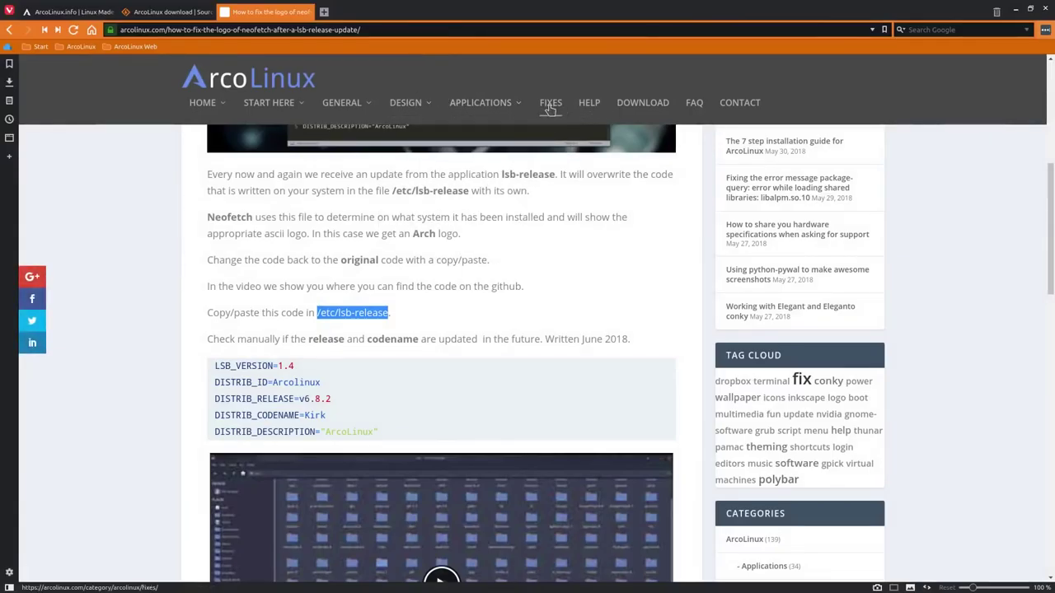
left_click(551, 106)
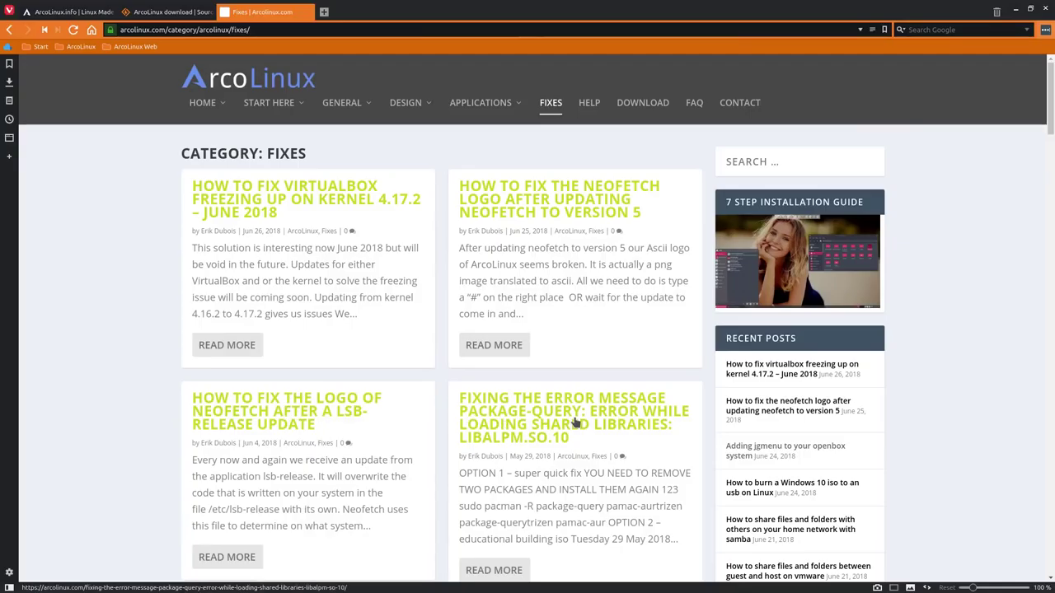
scroll(574, 422, "down", 3)
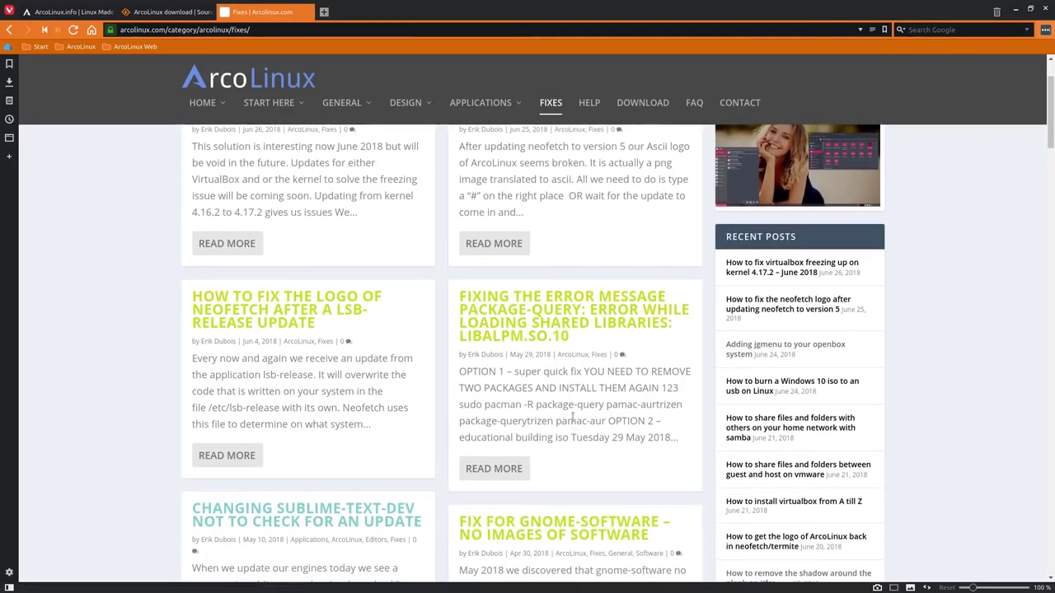
left_click_drag(511, 355, 529, 360)
scroll(371, 310, "down", 3)
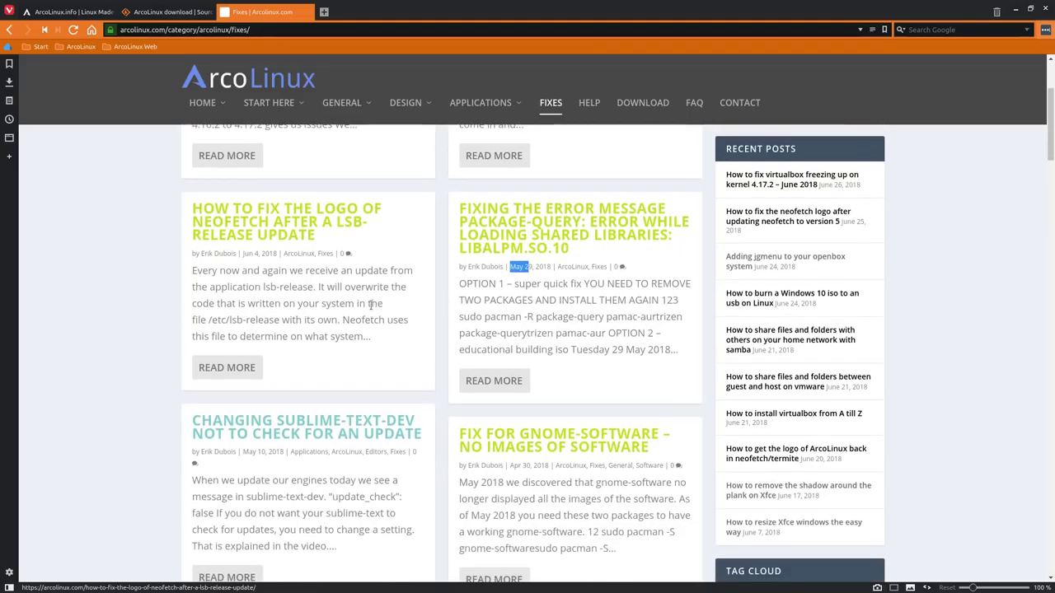
scroll(791, 64, "up", 6)
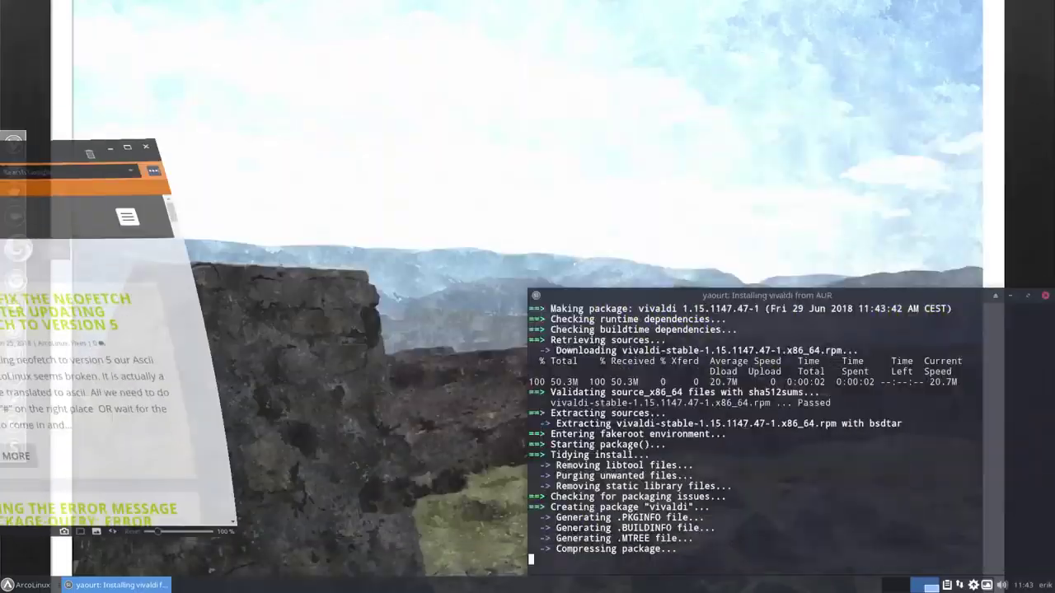
Resize the build terminal and open a new neofetch terminal, highlighting kernel 4.16.12-1-ARCH
left_click(18, 248)
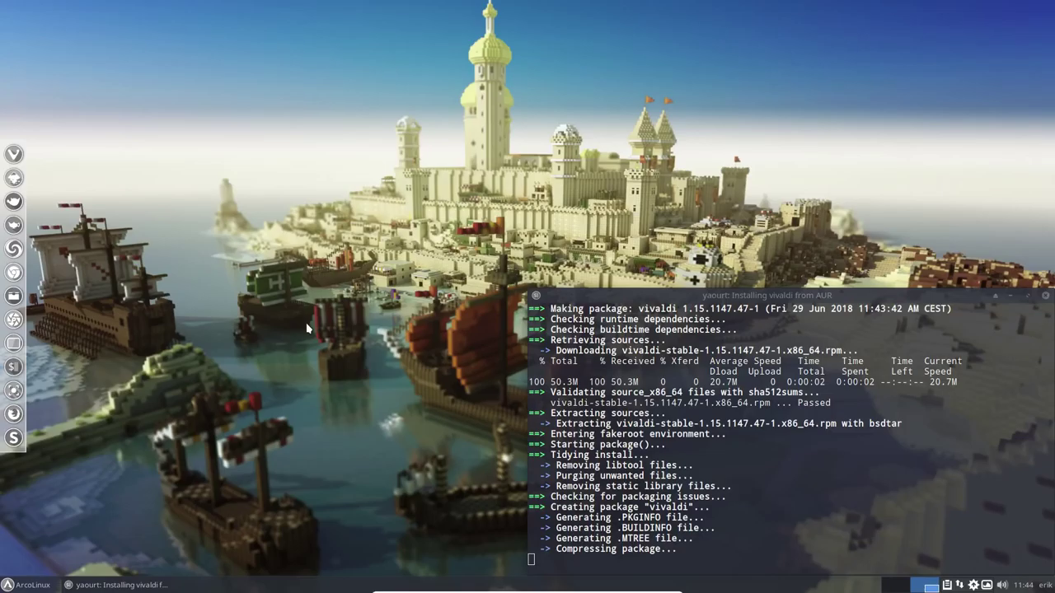
left_click_drag(722, 299, 738, 308)
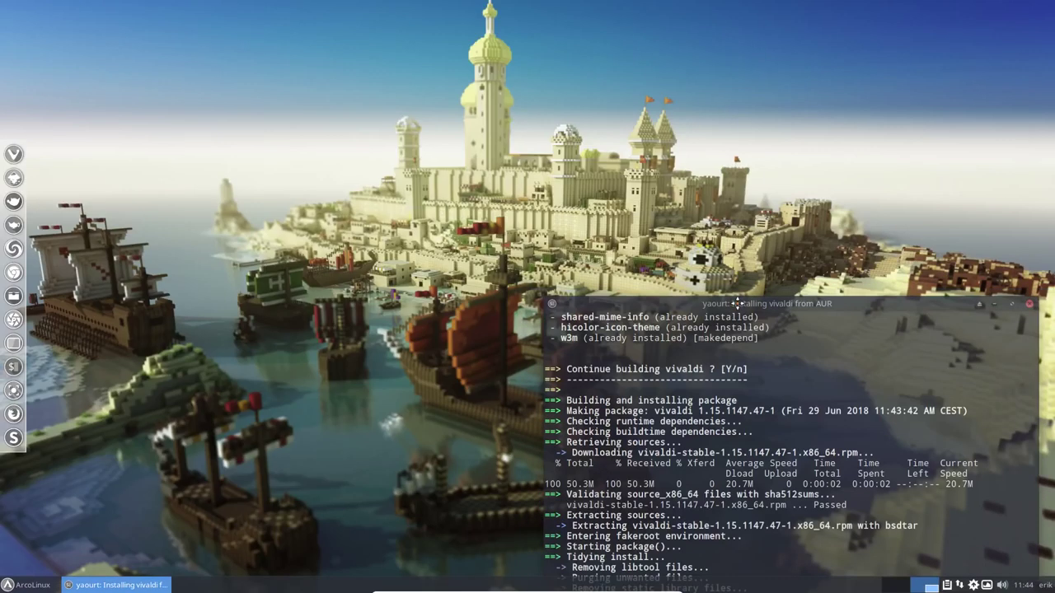
key("ctrl+alt+Return")
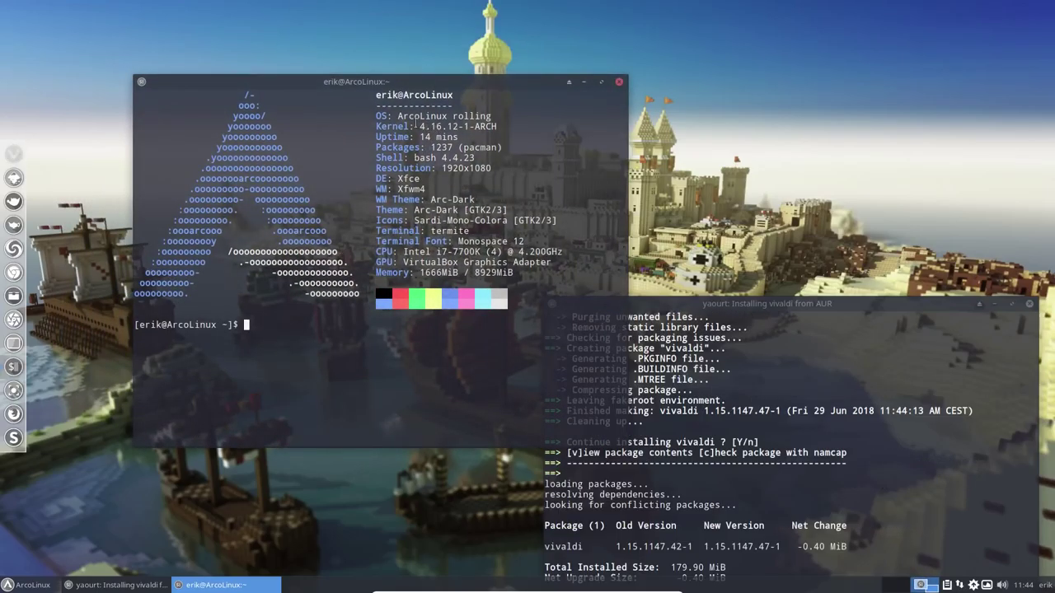
left_click_drag(420, 126, 496, 126)
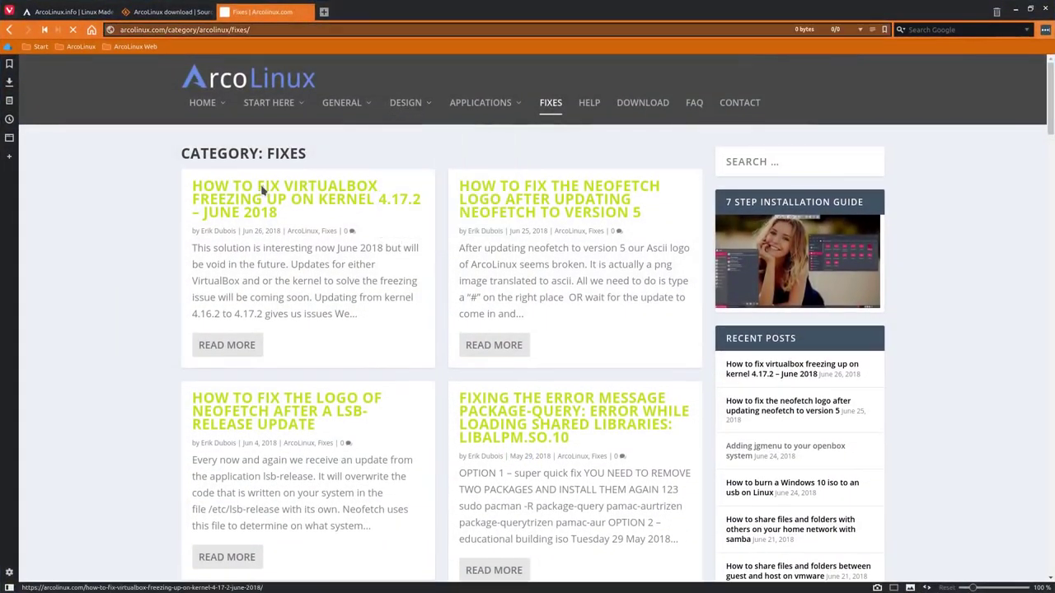
Open the VirtualBox freezing on kernel 4.17.2 article and highlight the kernel versions in its heading
left_click(262, 189)
scroll(297, 336, "down", 6)
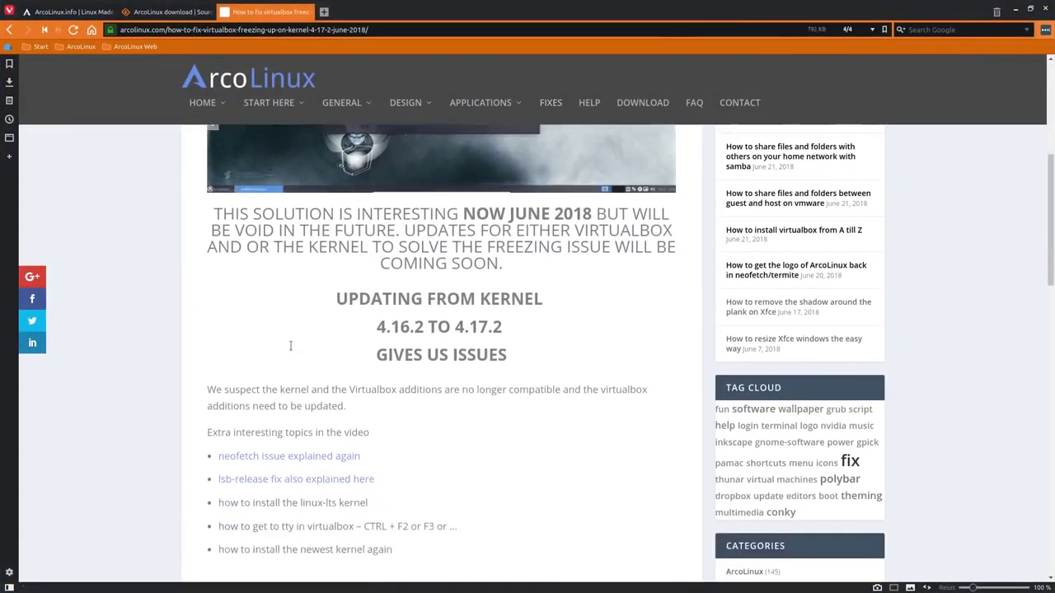
scroll(290, 345, "down", 3)
scroll(412, 247, "up", 1)
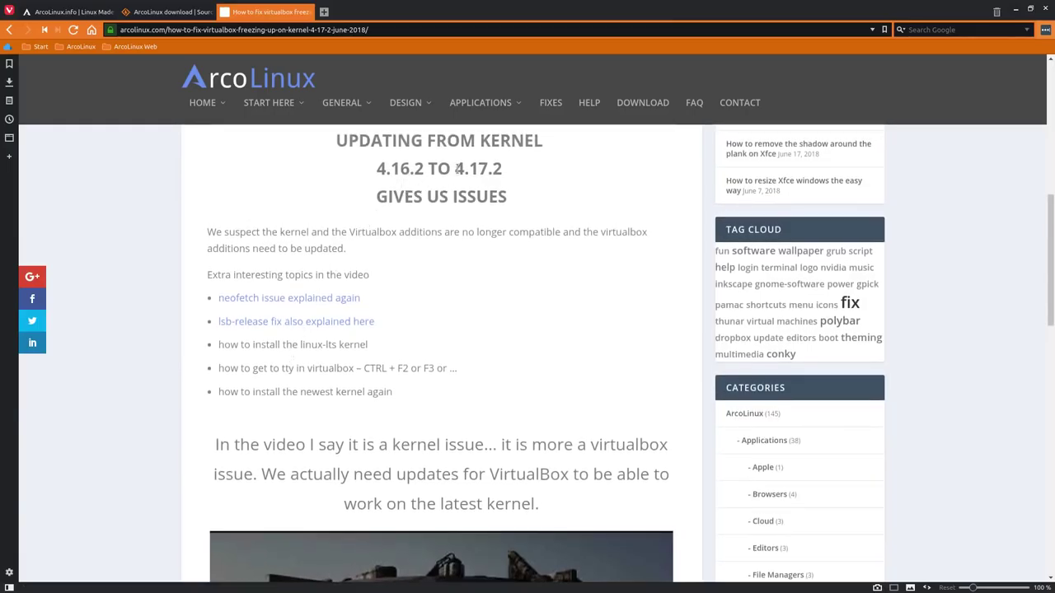
left_click_drag(457, 168, 504, 173)
left_click_drag(377, 169, 423, 173)
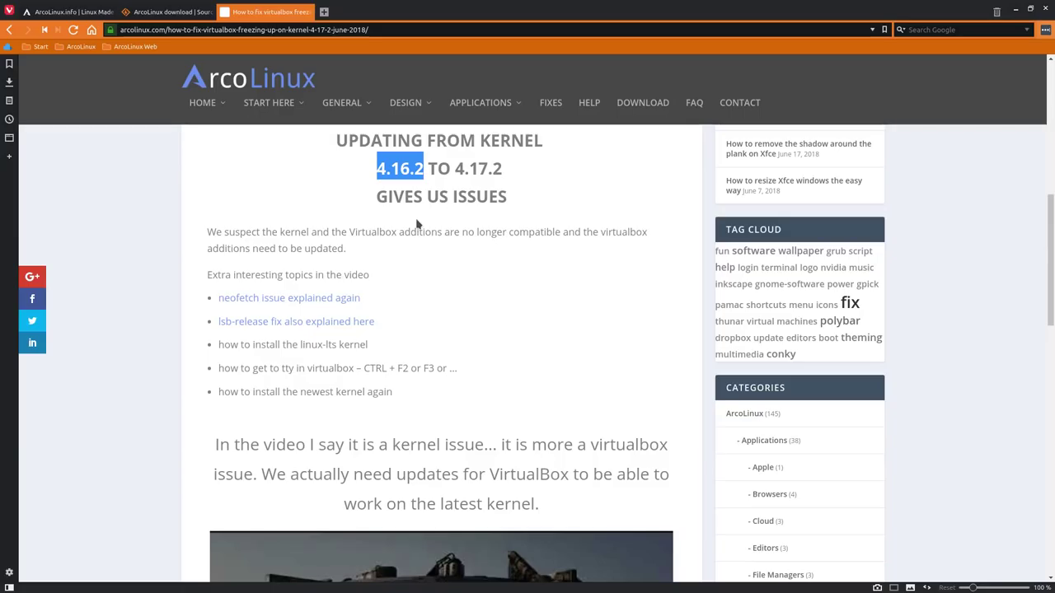
Review the IgnorePkg fix, highlighting 'linux virtualbox-guest-modules-arch' in the pacman.conf line
scroll(416, 222, "down", 3)
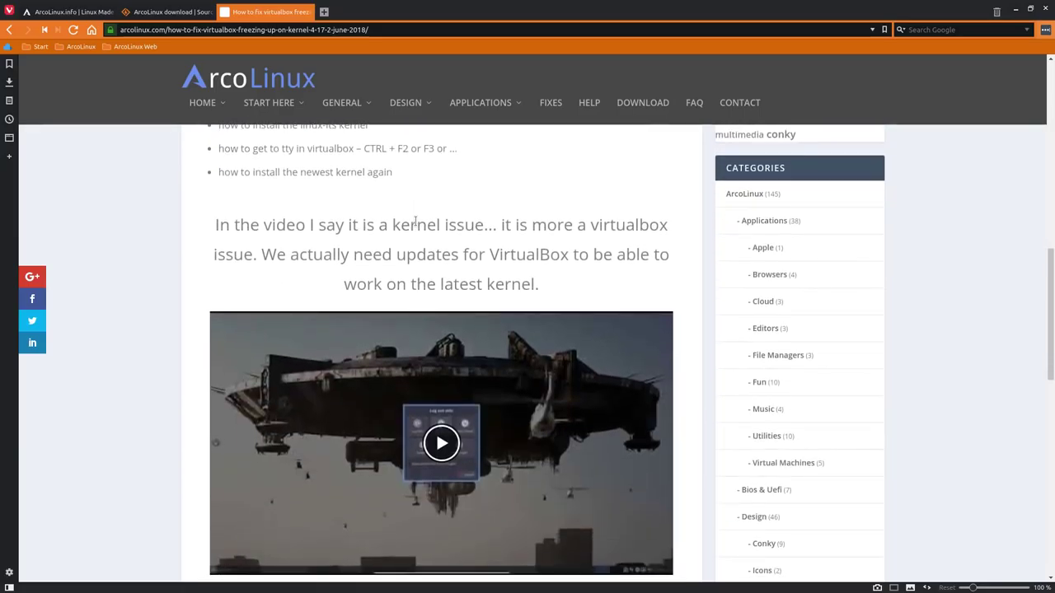
scroll(415, 221, "down", 6)
scroll(414, 220, "up", 1)
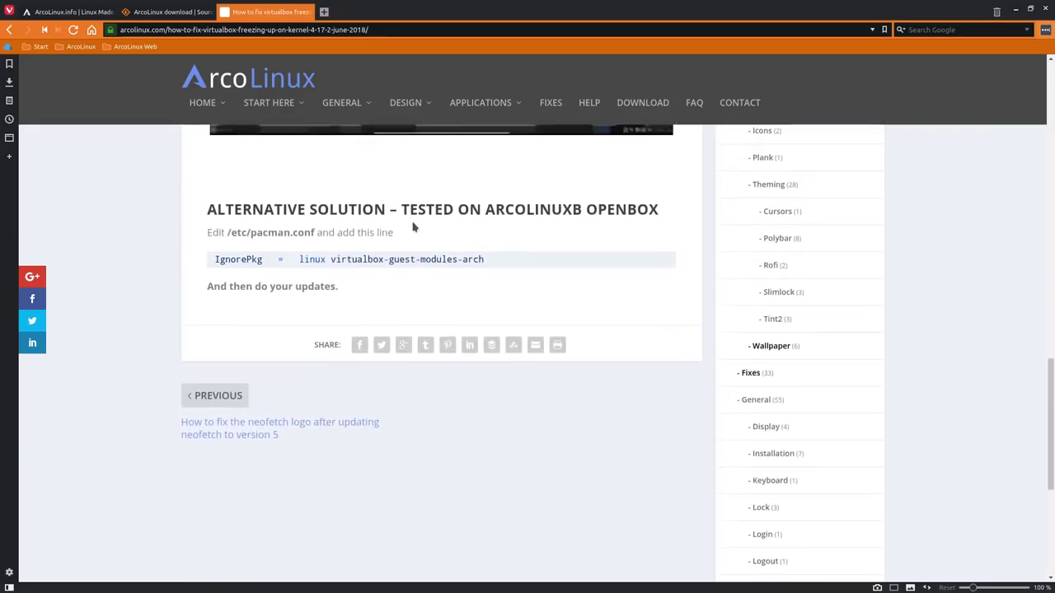
left_click_drag(299, 260, 486, 281)
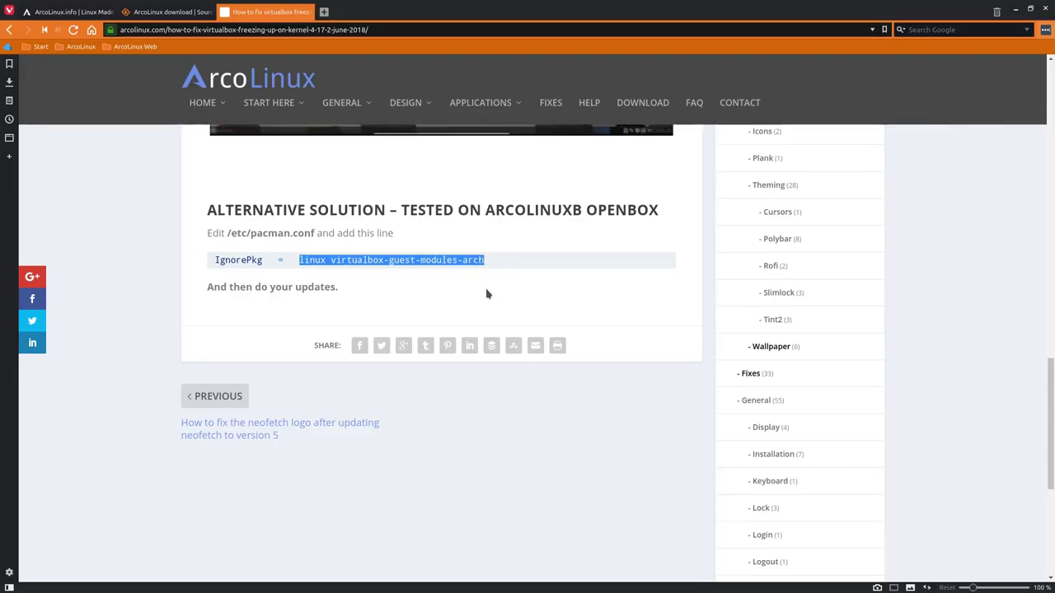
scroll(487, 294, "up", 3)
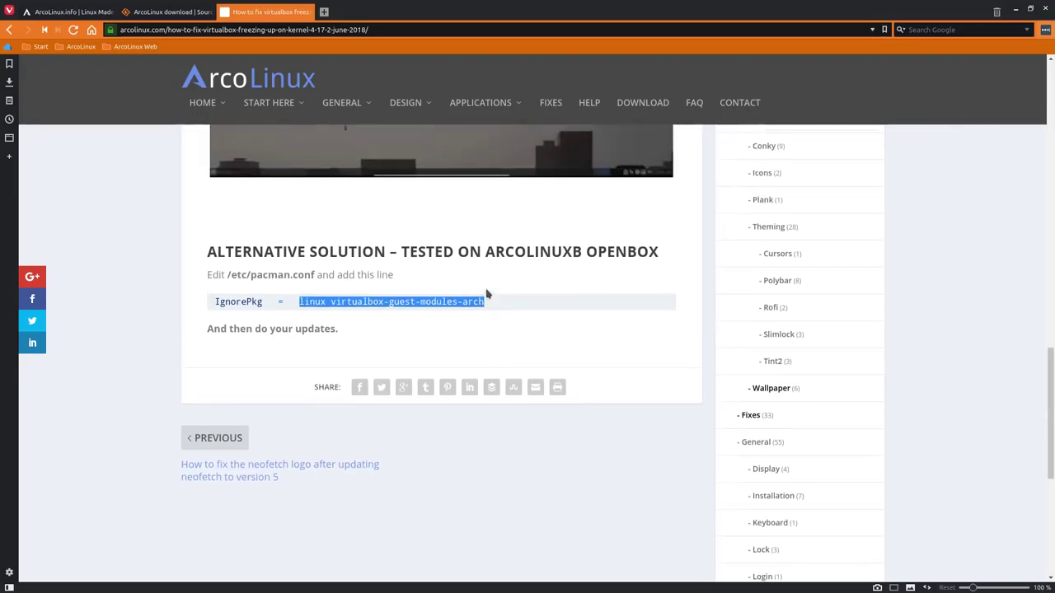
scroll(473, 313, "up", 12)
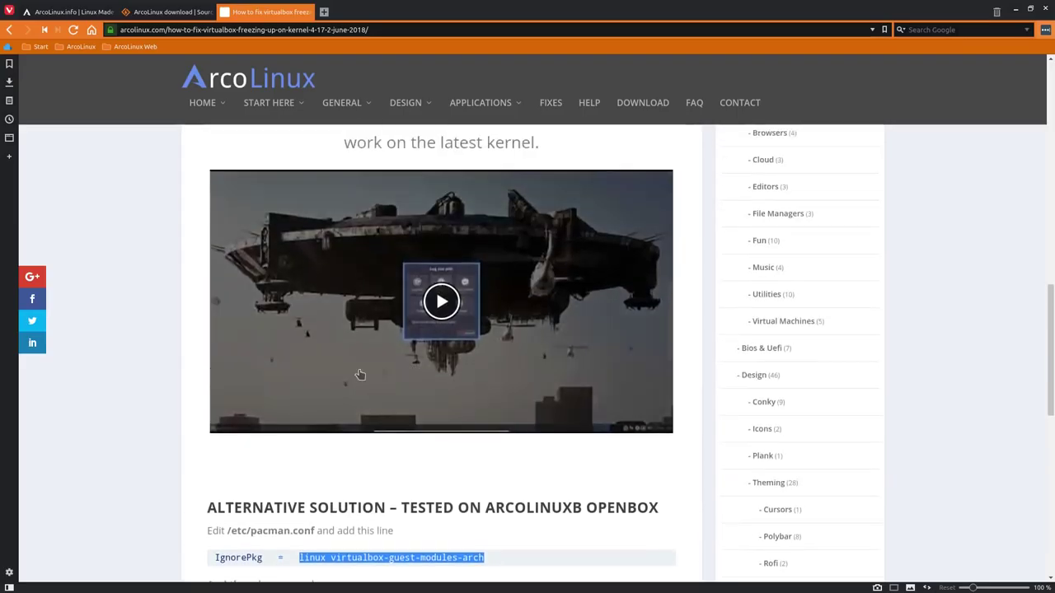
scroll(155, 368, "up", 3)
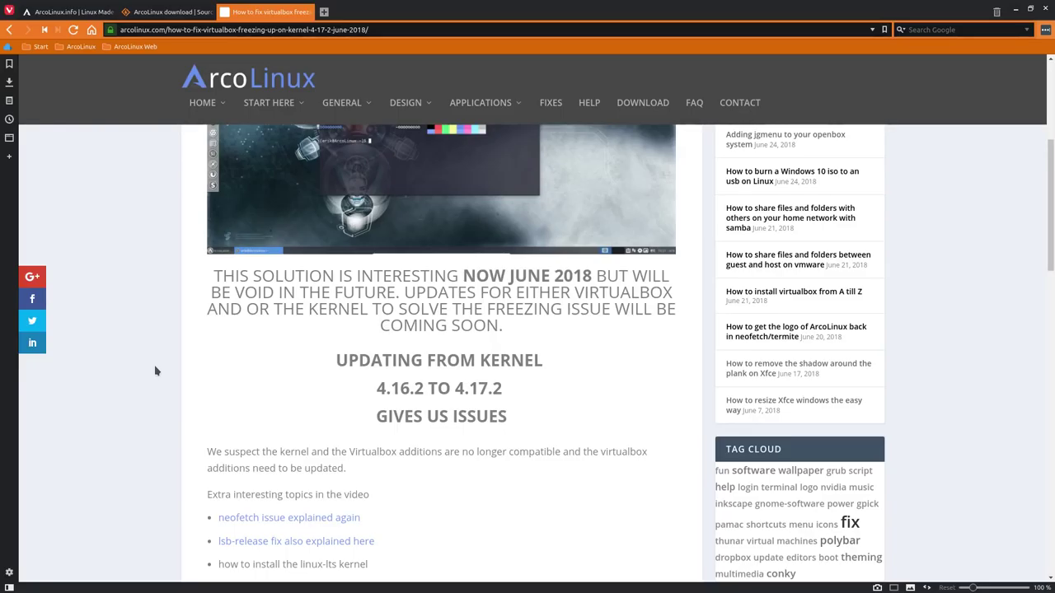
scroll(155, 371, "down", 7)
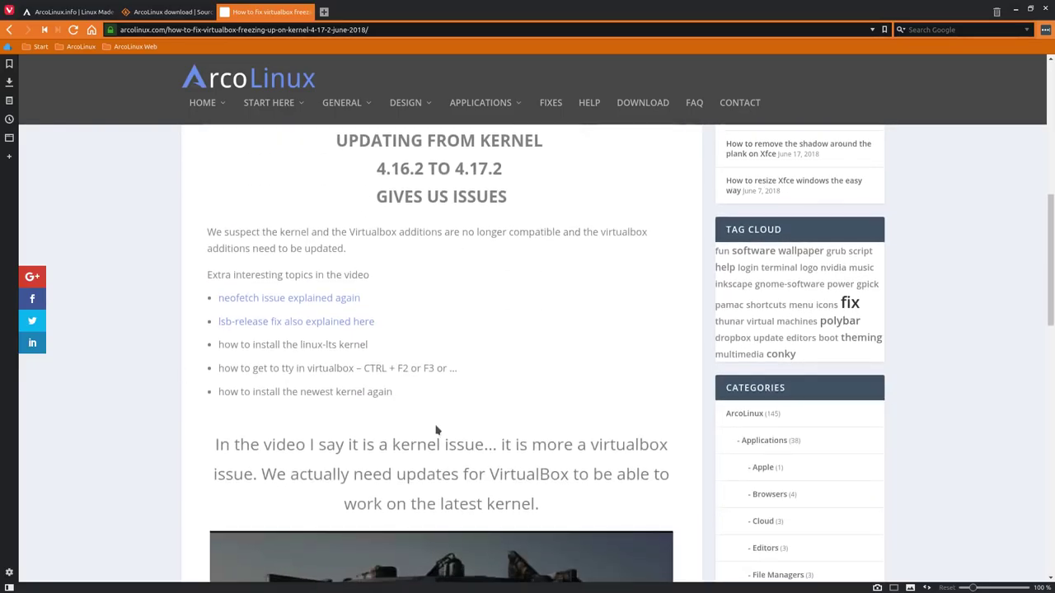
scroll(449, 426, "down", 5)
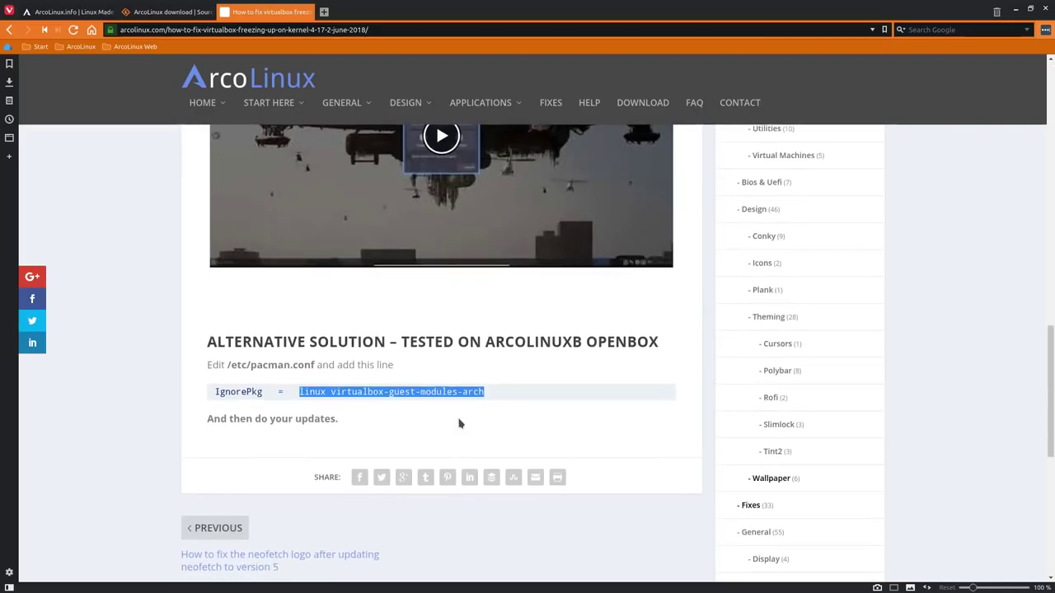
left_click(437, 423)
Hide the browser, tile the update terminal to the right half, and run pksyua
key("alt+F9")
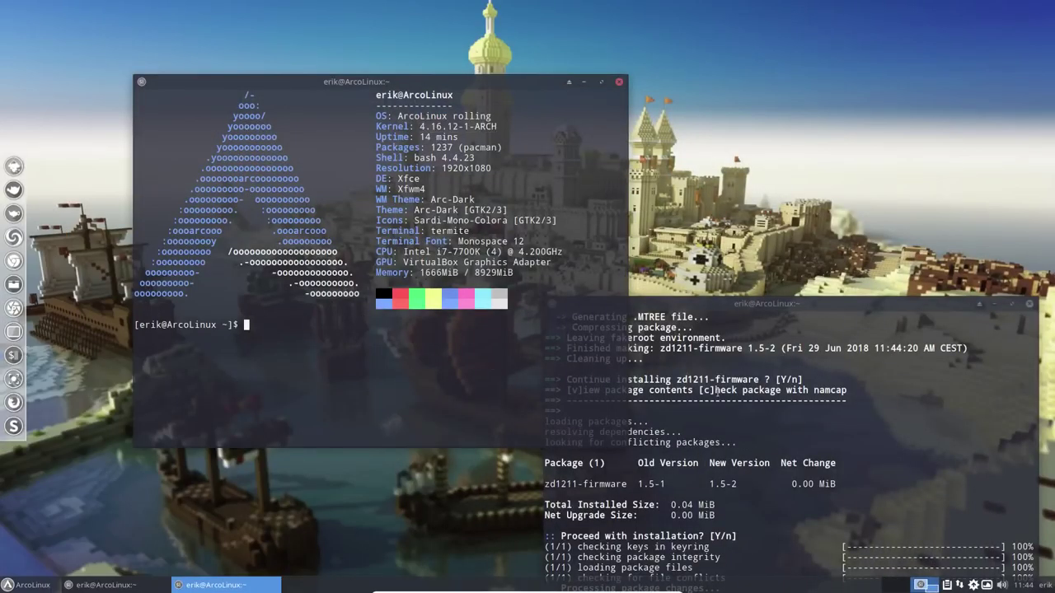
left_click(810, 387)
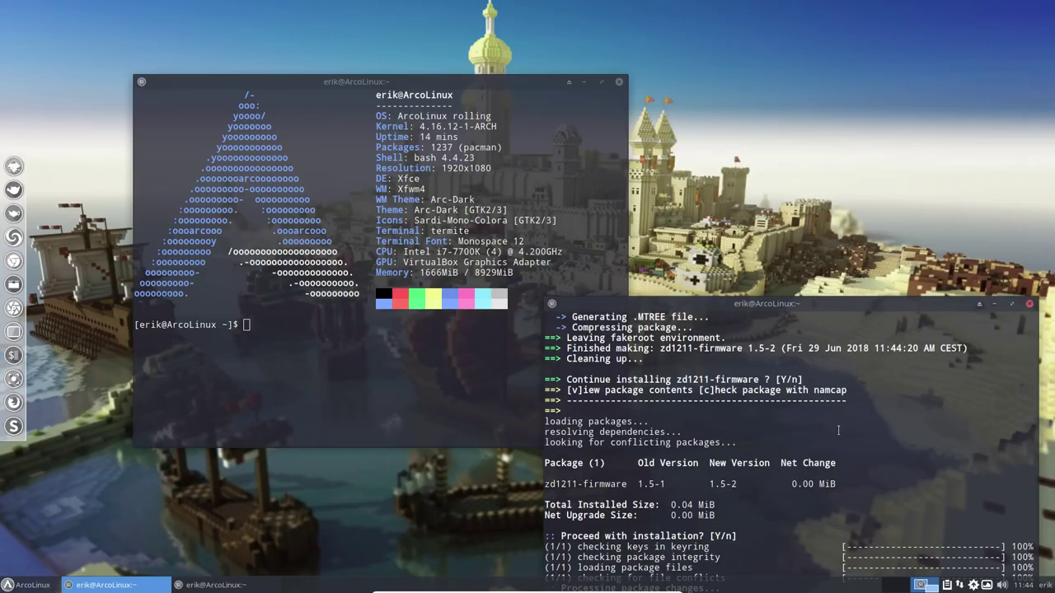
left_click_drag(877, 304, 1051, 268)
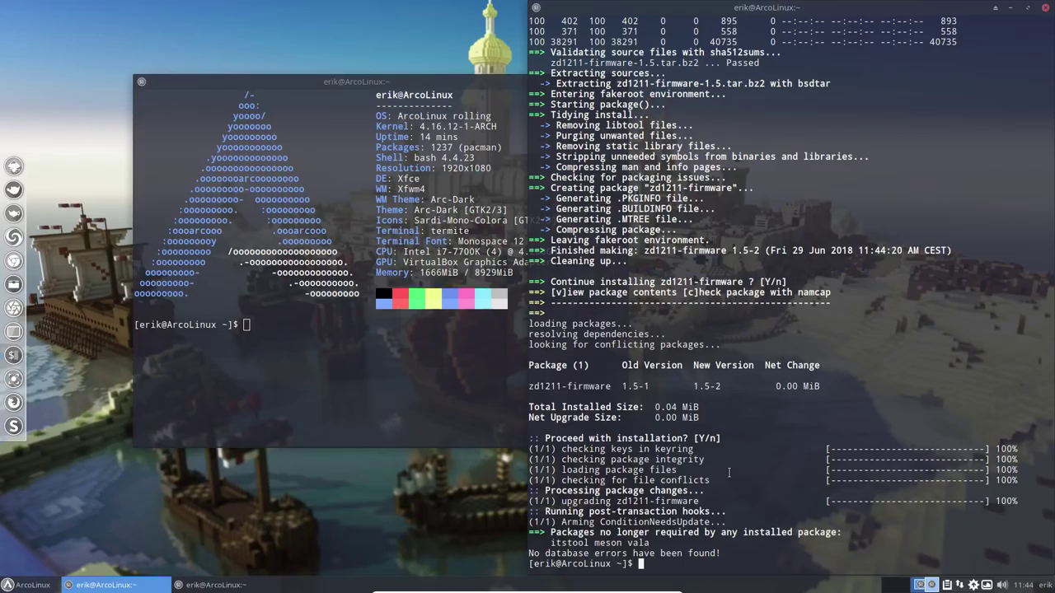
type("pksyua")
key("Return")
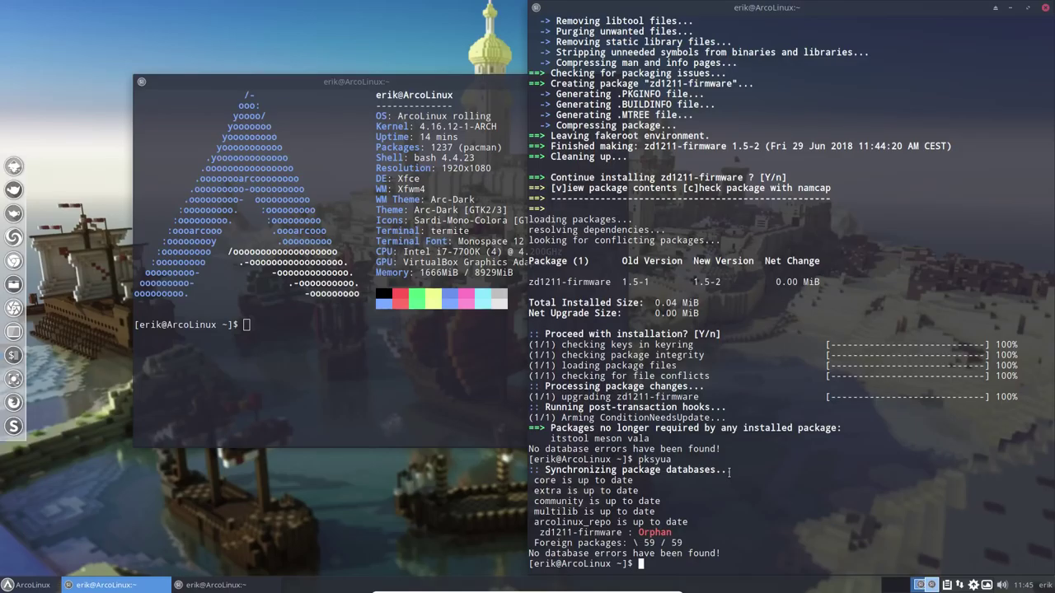
Remove zd1211-firmware with sudo pacman -R, rerun pksyua, and open a new terminal
type("sudo pacman -R zd1211-firmware")
key("Return")
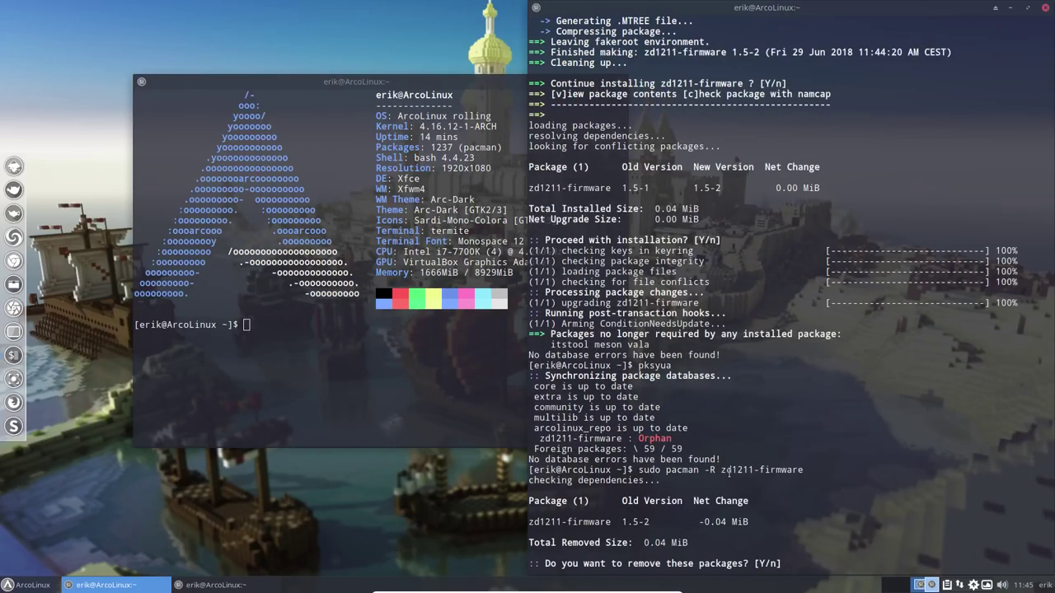
type("y")
key("Return")
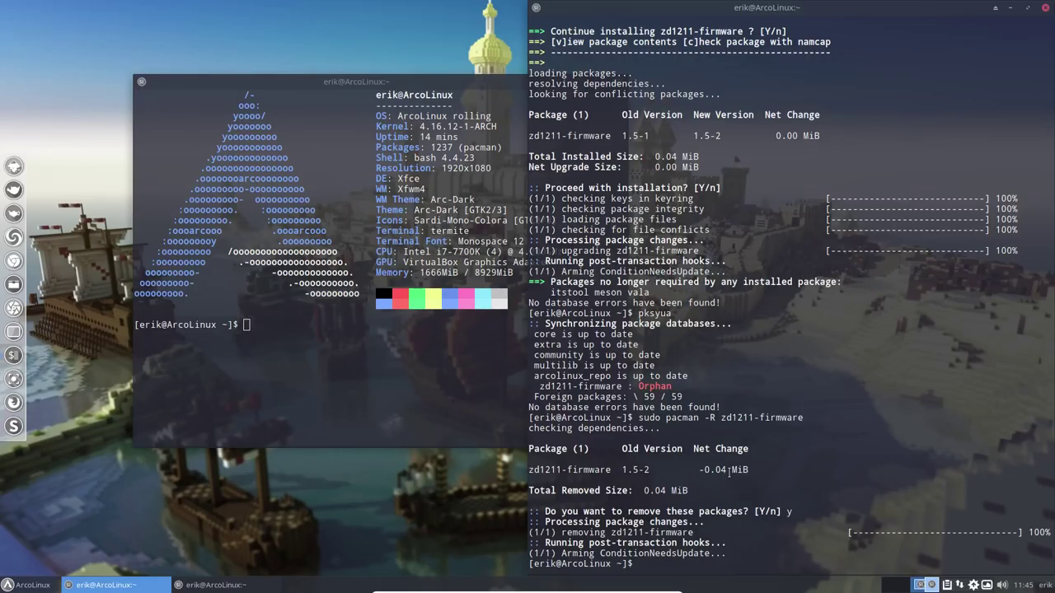
key("Up")
key("Up")
key("Return")
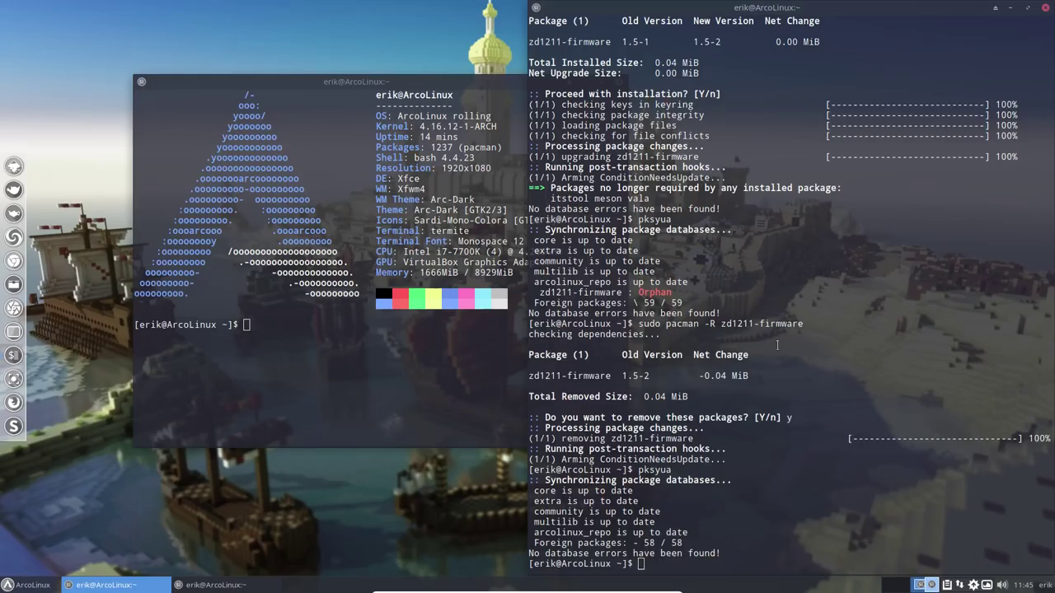
key("ctrl+alt+Return")
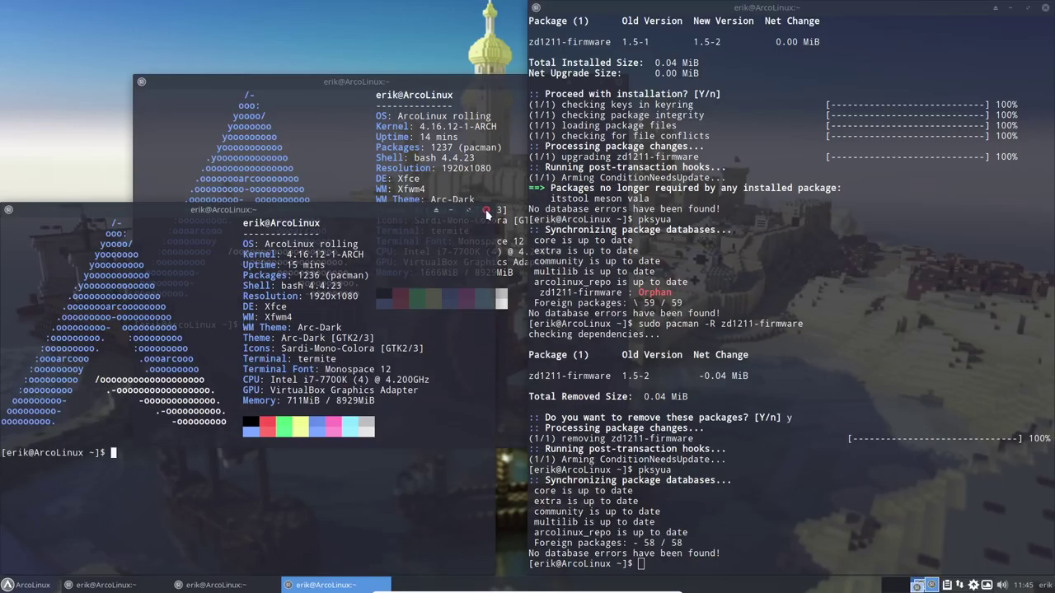
Close the extra terminal and select 'rolling' in neofetch's OS line
left_click(486, 212)
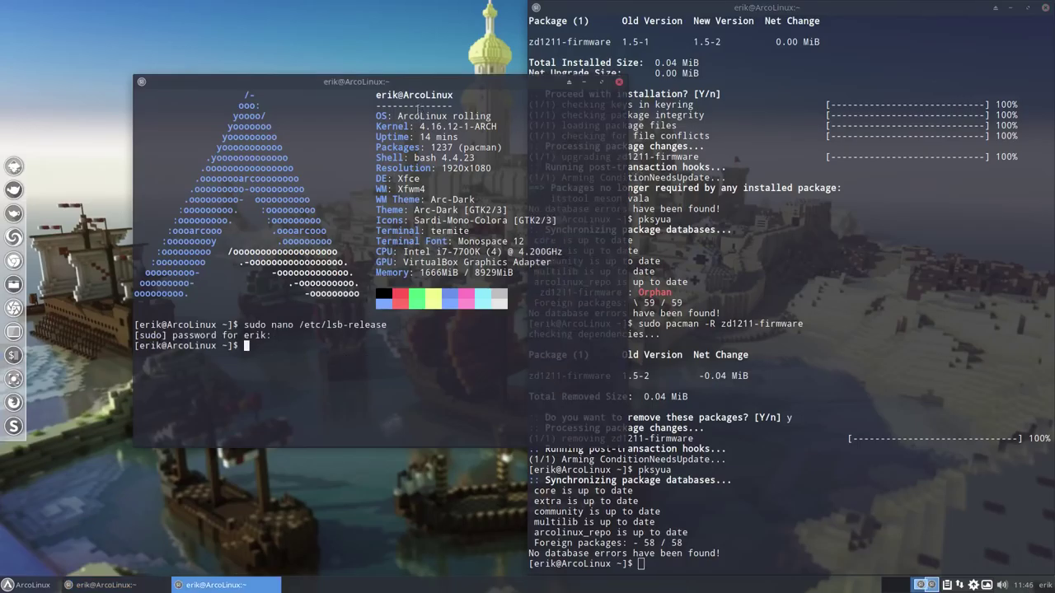
left_click_drag(399, 116, 490, 110)
left_click(467, 117)
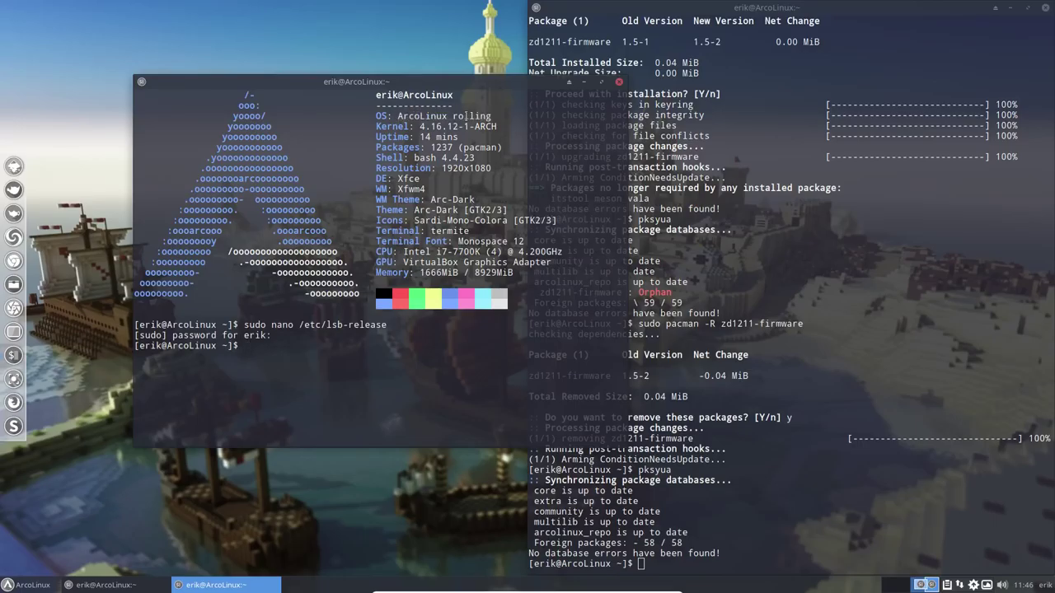
double_click(468, 117)
Change DISTRIB_RELEASE in /etc/lsb-release from rolling to 6.8.6 and save
key("Up")
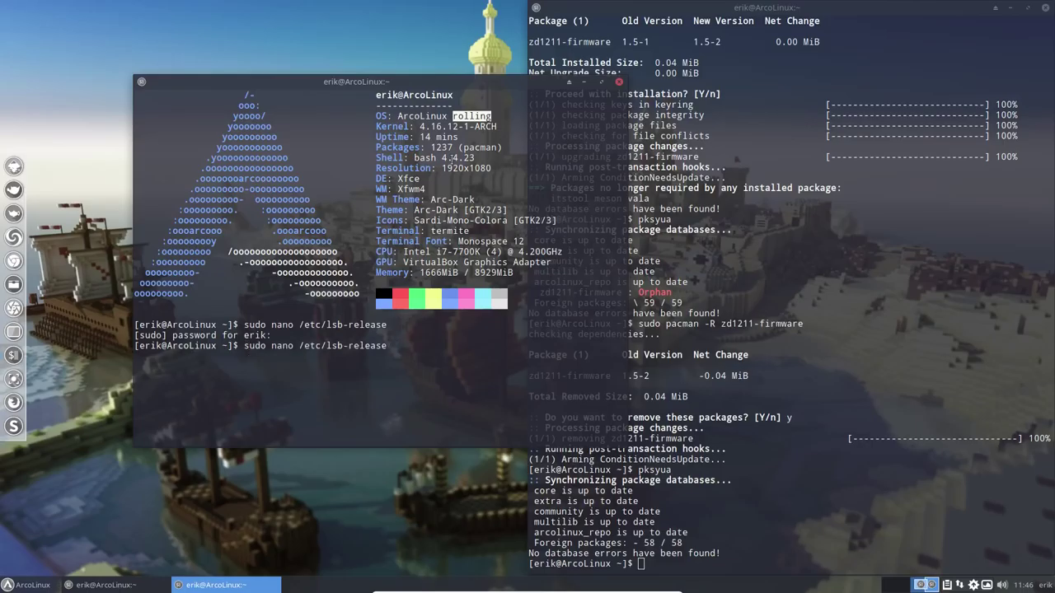
key("Return")
key("Down")
key("Right")
key("Down")
key("Right")
key("Right")
key("Right")
key("Right")
key("Right")
key("Right")
key("Right")
key("Right")
key("Right")
key("Right")
key("Right")
key("Right")
key("Right")
key("Right")
key("Right")
key("Right")
key("Right")
key("Right")
key("Right")
key("Right")
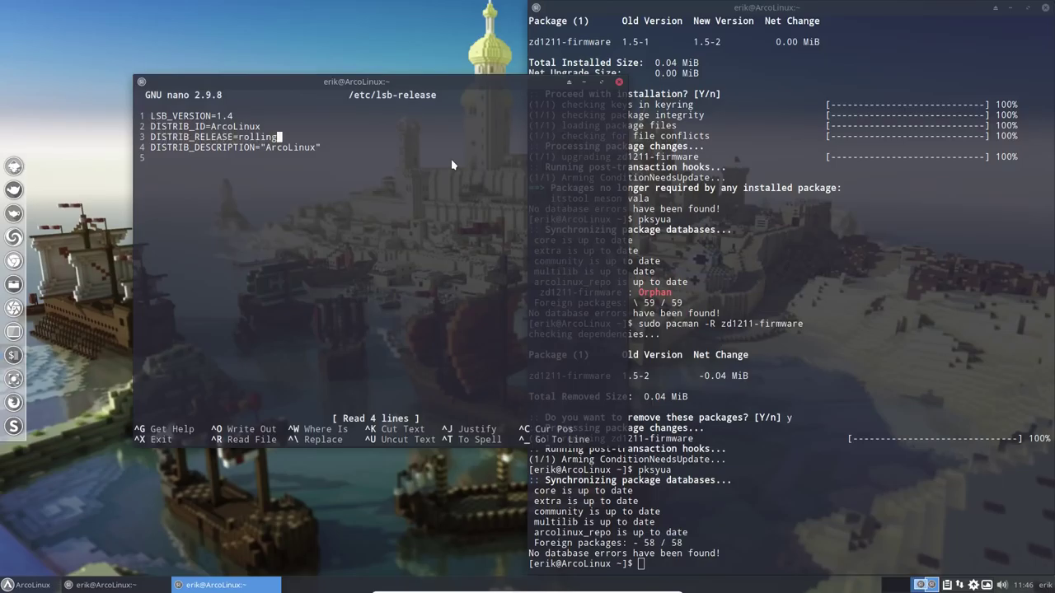
key("BackSpace")
key("BackSpace")
key("BackSpace")
key("BackSpace")
key("BackSpace")
key("BackSpace")
key("BackSpace")
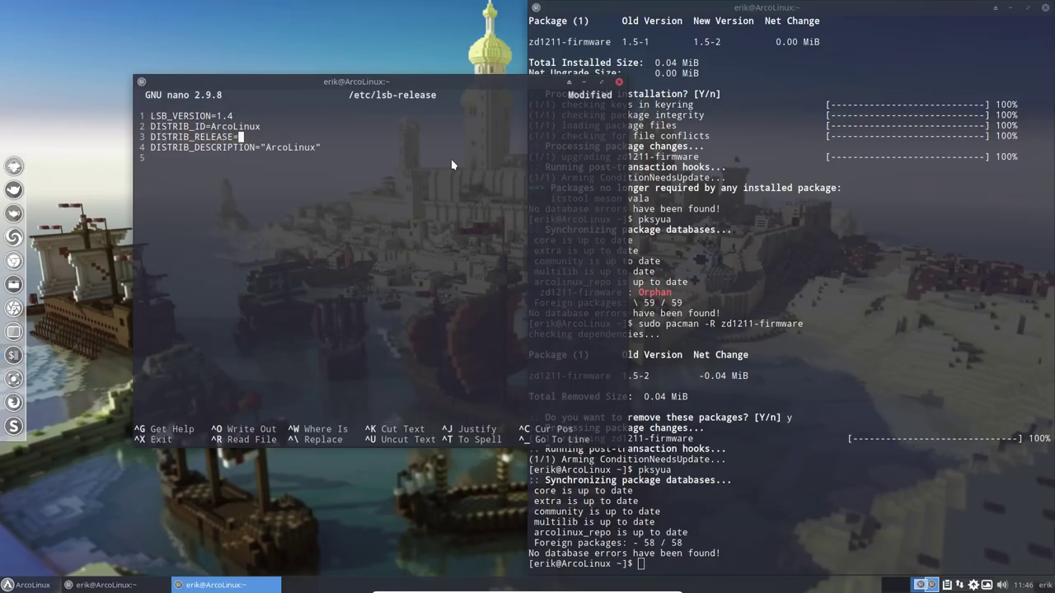
type("6.8.6")
key("ctrl+x")
key("y")
key("Return")
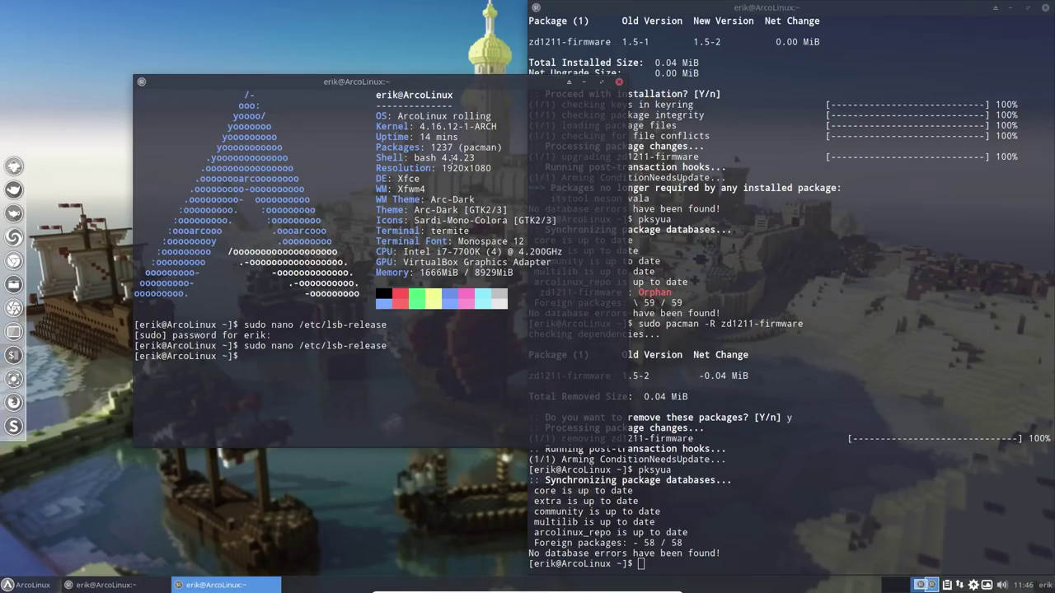
Run neofetch to confirm ArcoLinux 6.8.6, then close both terminals
type("neofetch")
key("Return")
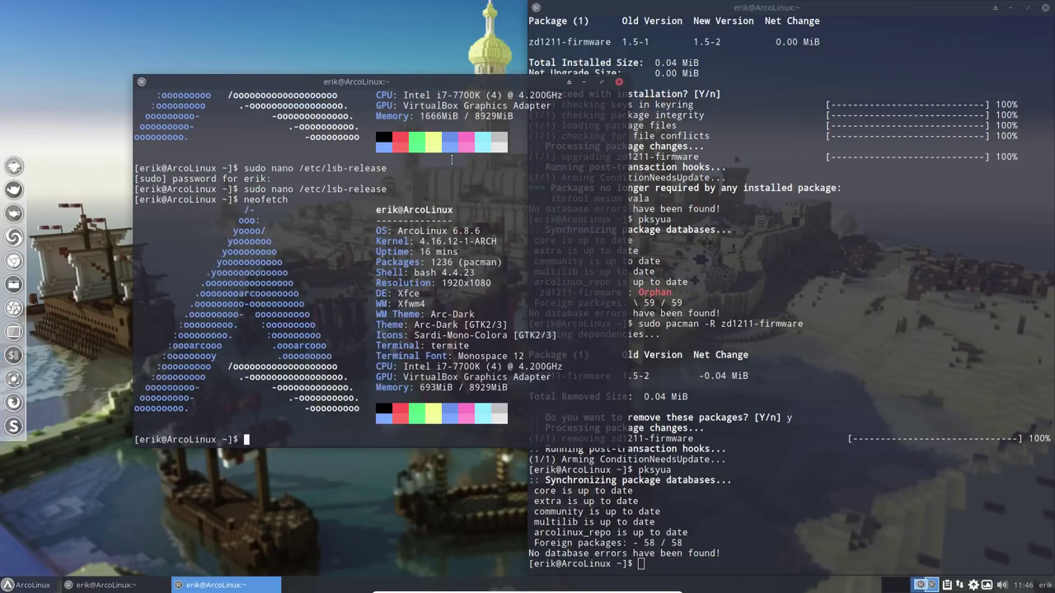
left_click_drag(452, 230, 486, 231)
left_click(619, 85)
left_click(1045, 7)
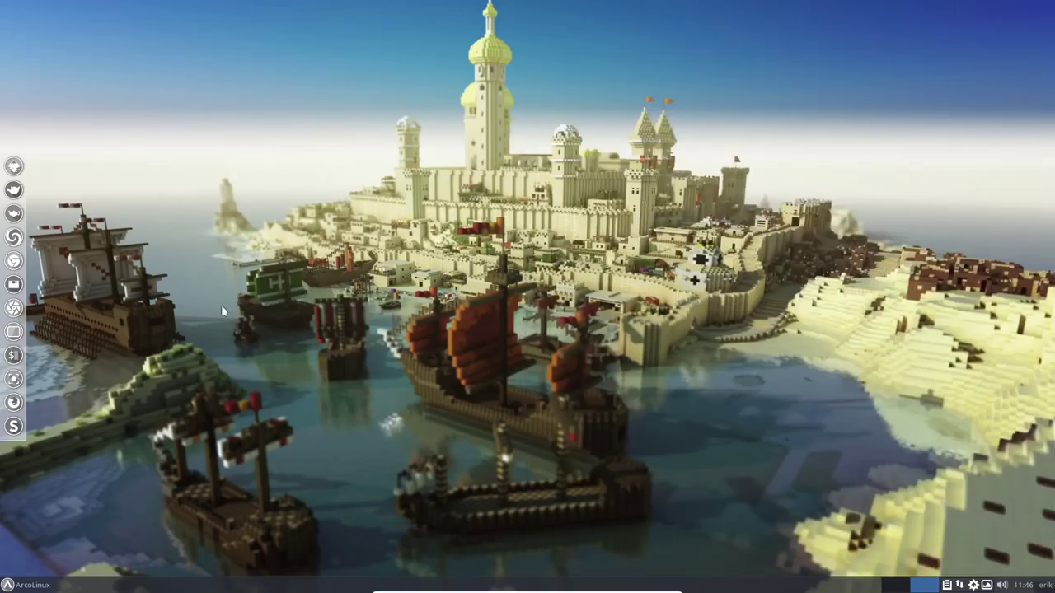
left_click(29, 585)
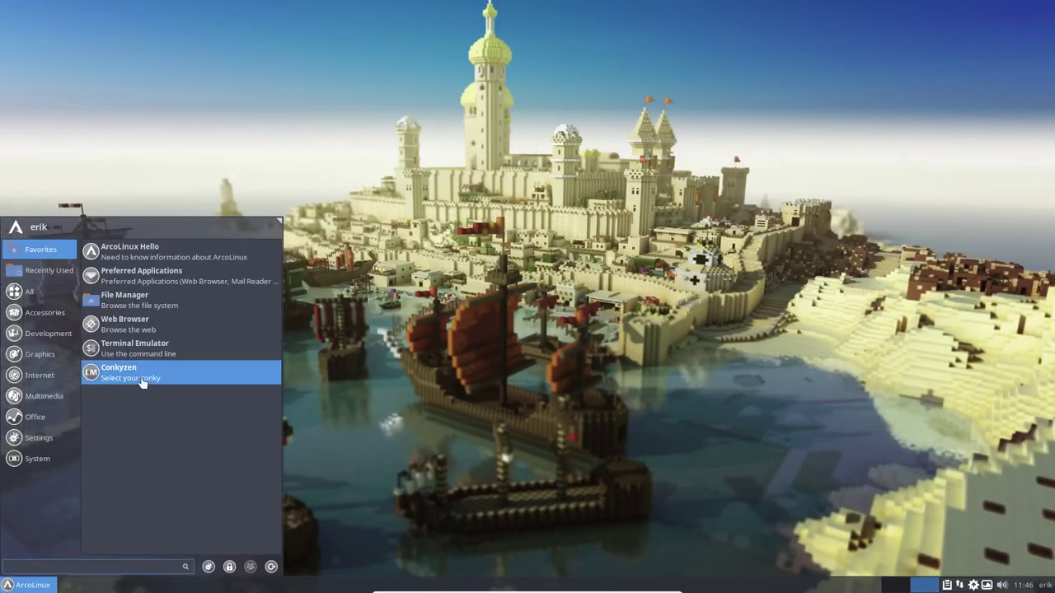
Launch Chrome, accept a blank unencrypted keyring, and open the latest arcolinux.info release page
left_click(140, 251)
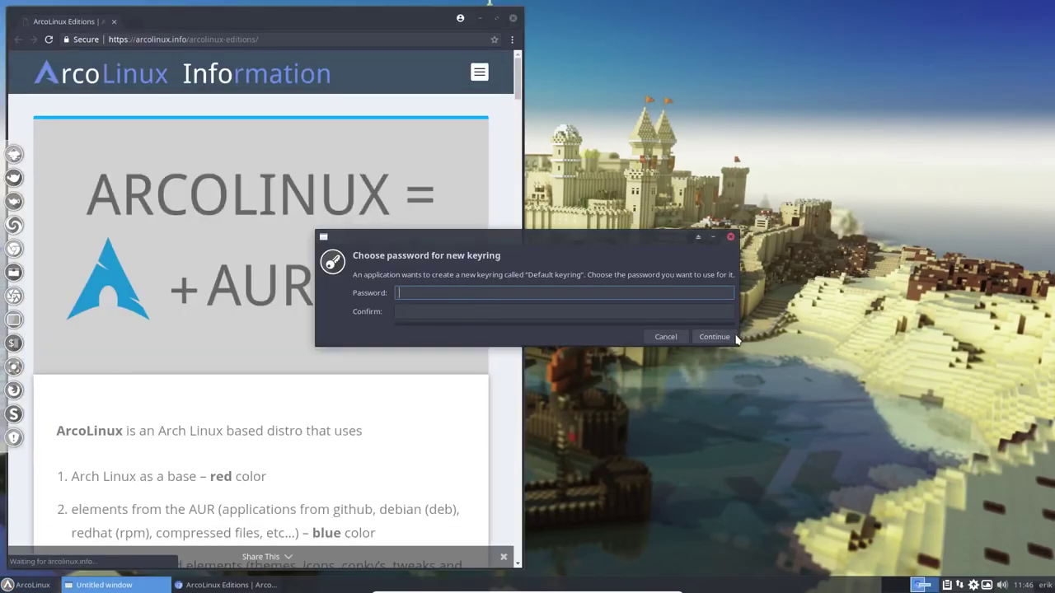
left_click(742, 335)
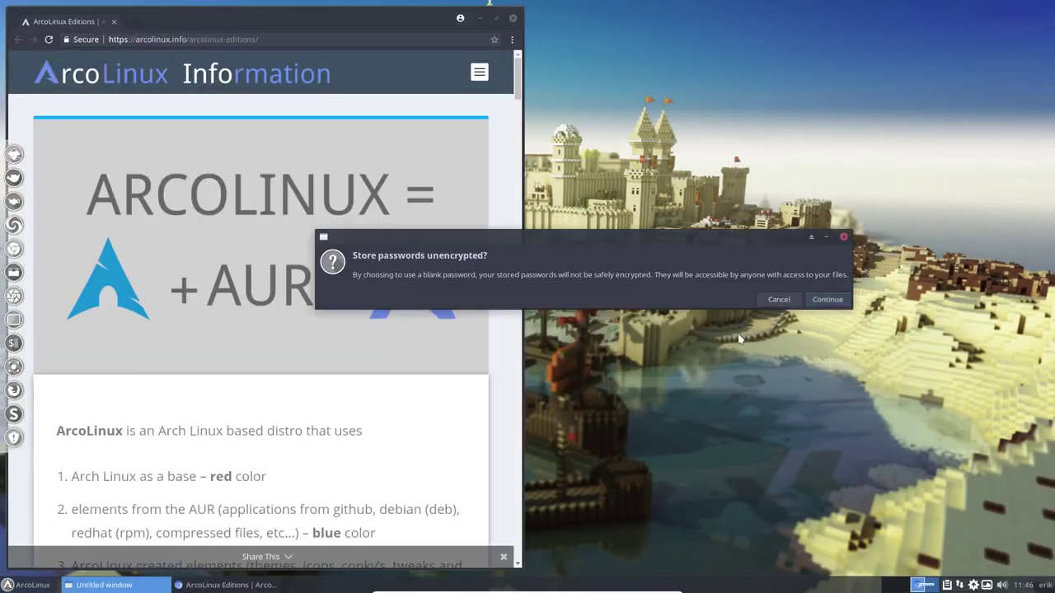
left_click(820, 299)
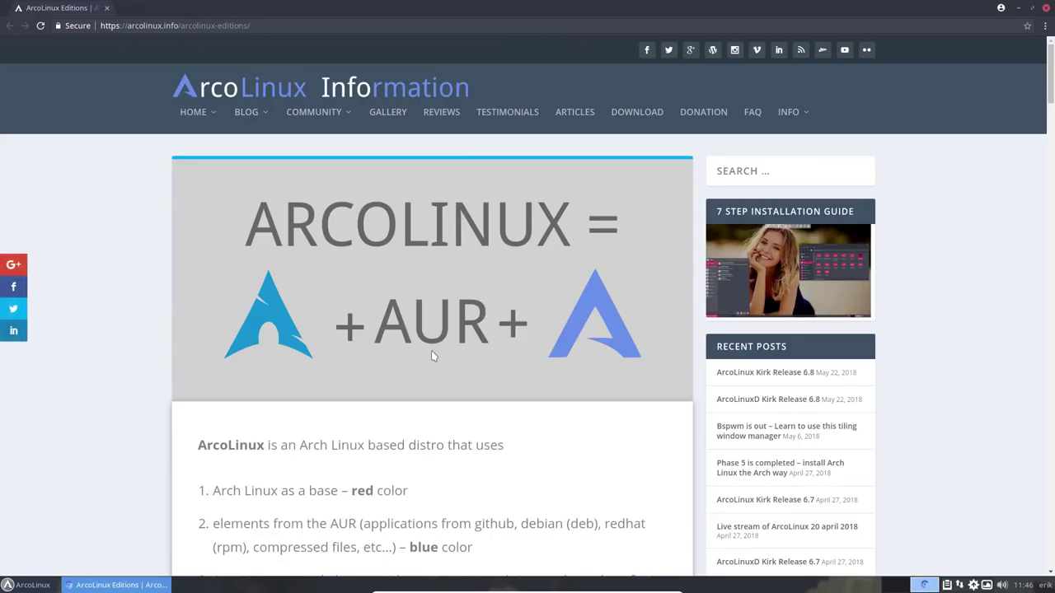
scroll(431, 353, "down", 20)
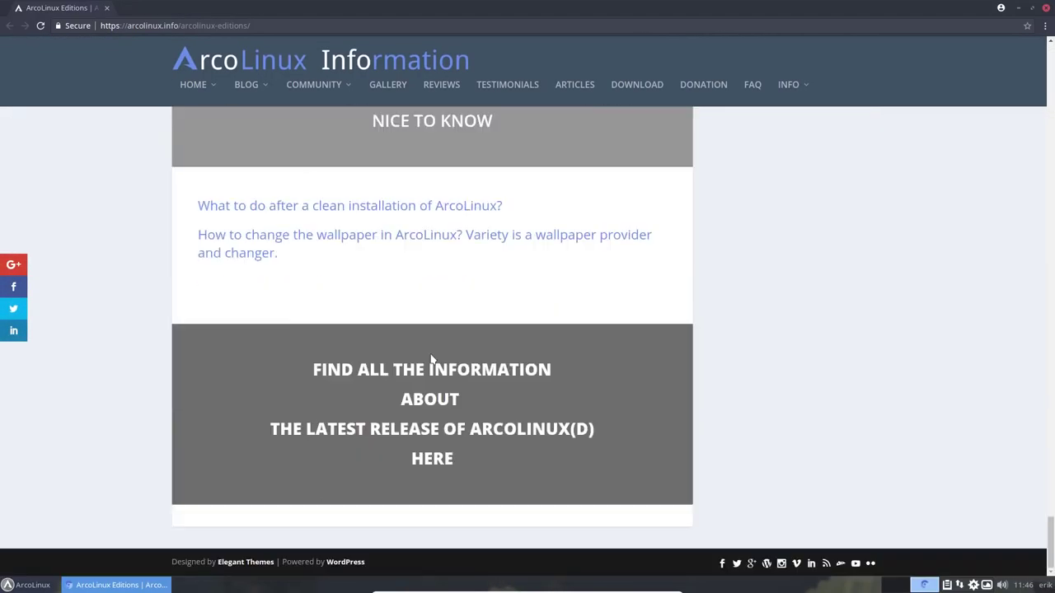
left_click(418, 433)
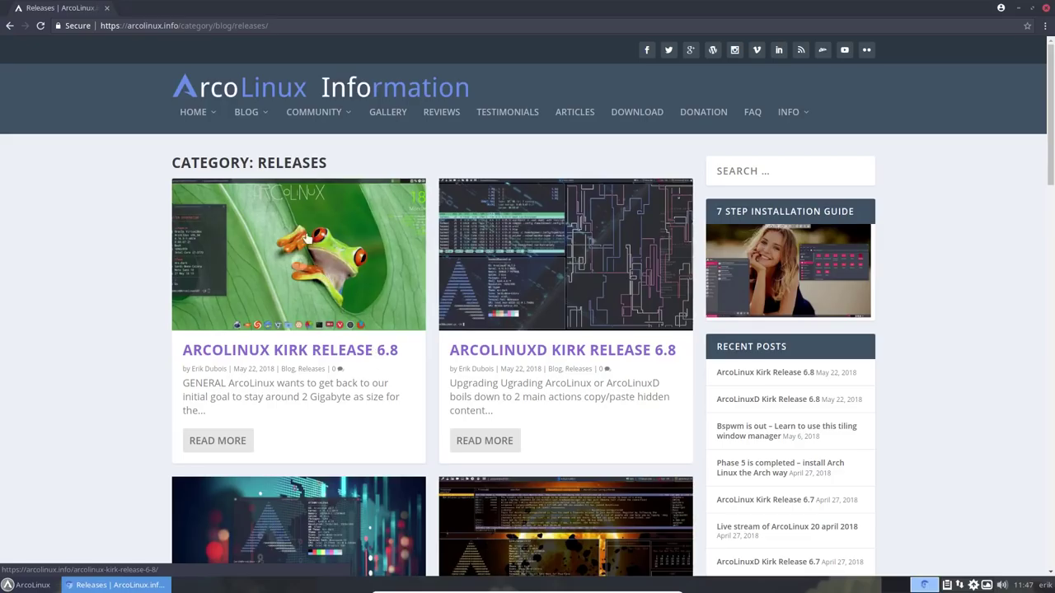
Open the ArcoLinux Beta Editions post from the BLOG > BETA menu
mouse_move(265, 113)
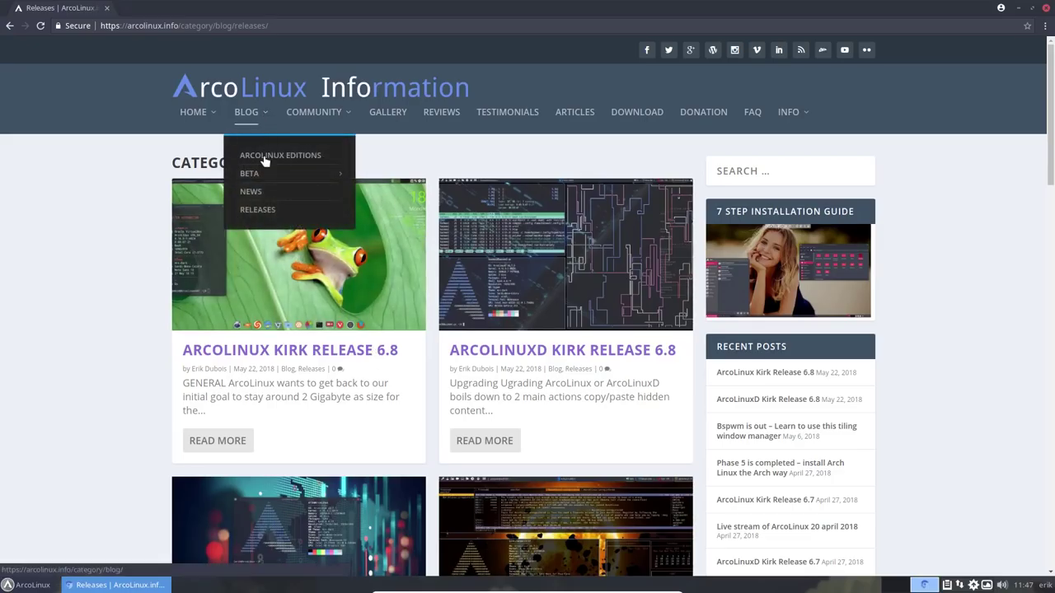
mouse_move(261, 175)
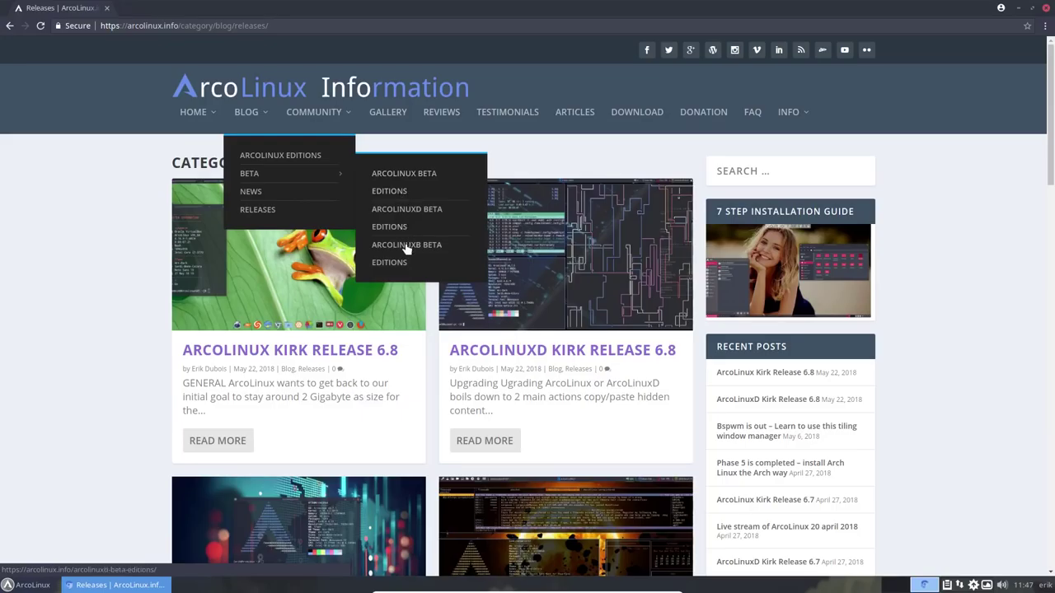
left_click(400, 176)
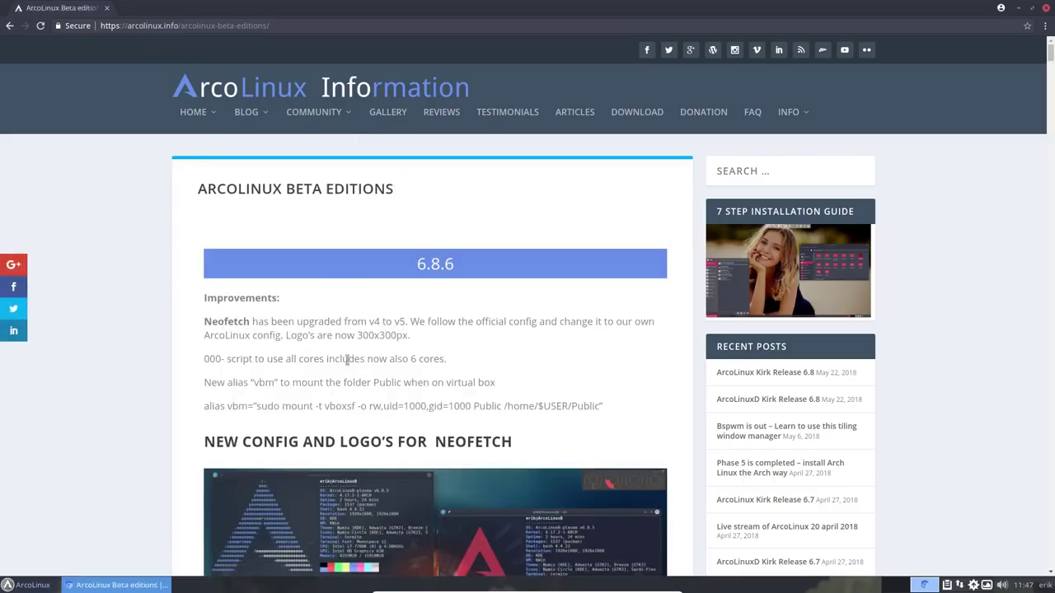
Highlight the 000- script note, the 6 cores note and the vbm alias, then read further down
left_click_drag(203, 360, 228, 353)
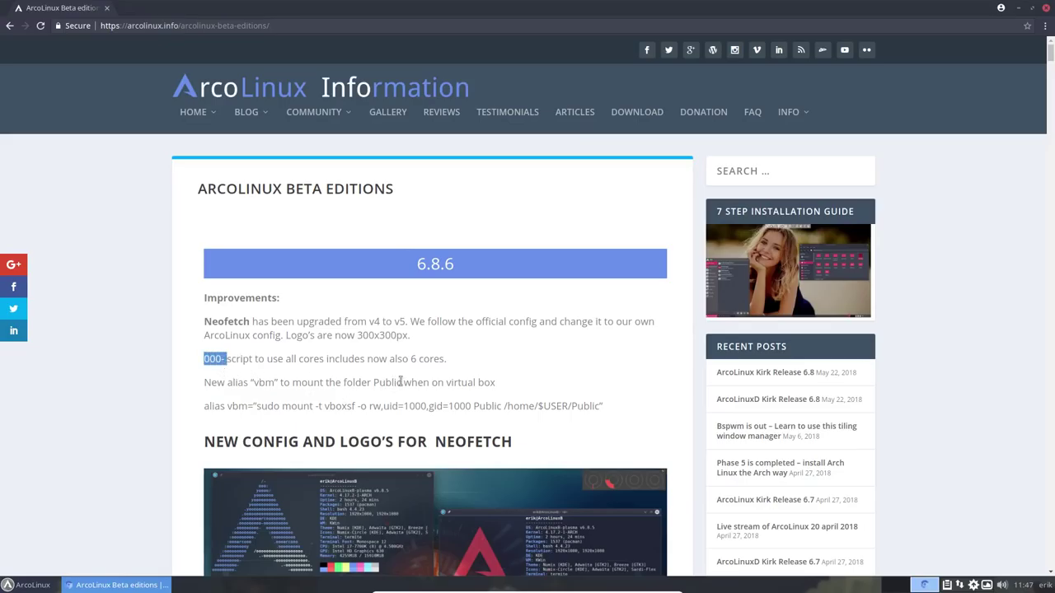
left_click_drag(420, 359, 409, 359)
left_click_drag(253, 382, 277, 382)
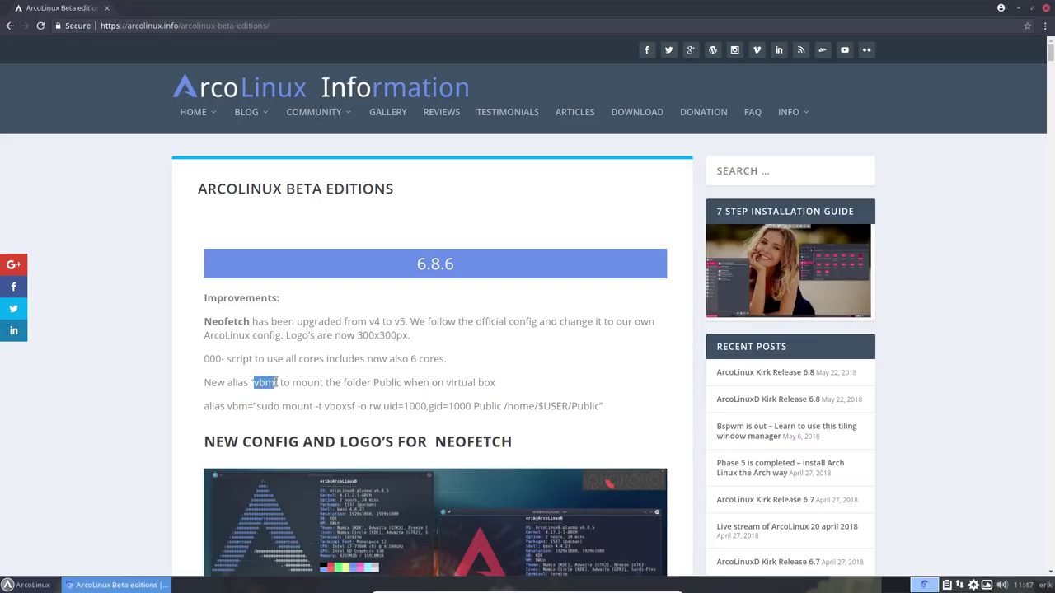
left_click(240, 405)
scroll(177, 395, "down", 8)
scroll(175, 394, "down", 3)
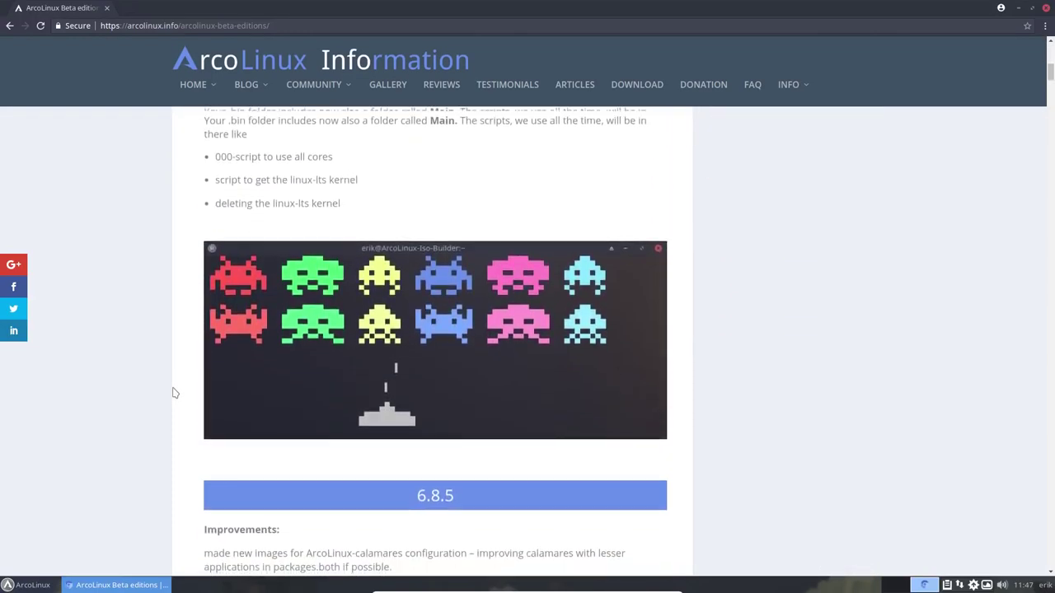
Open the ArcoLinuxD Beta Editions page and read its notes down to version 6.7.6
mouse_move(257, 89)
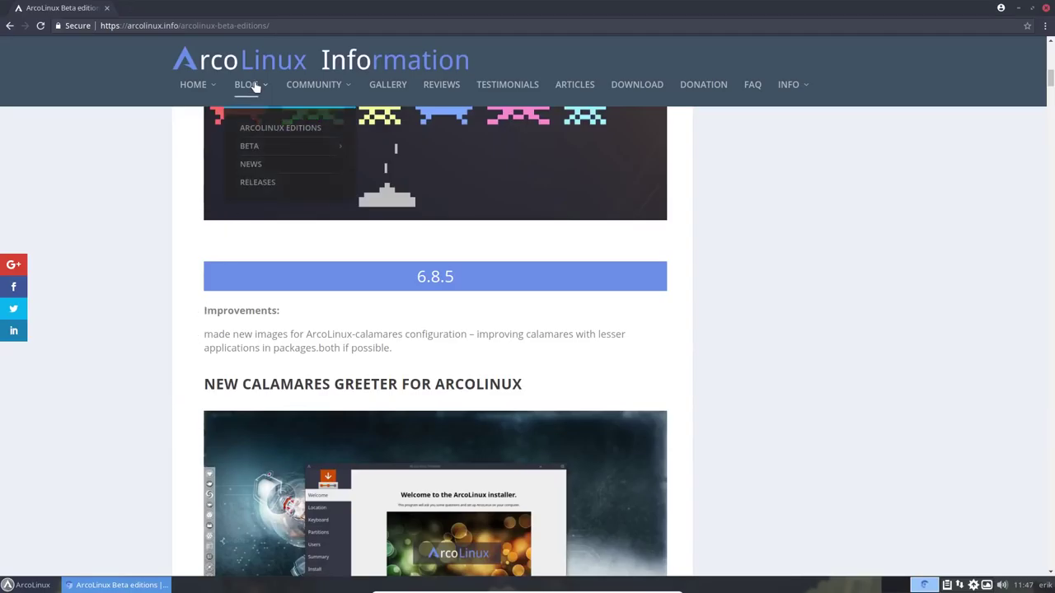
mouse_move(272, 147)
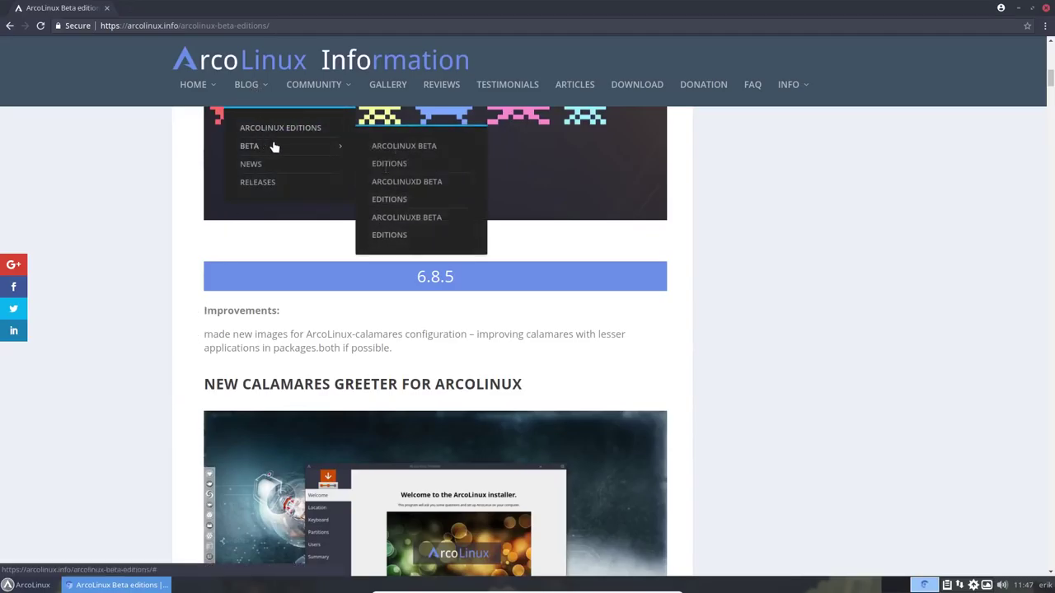
left_click(392, 188)
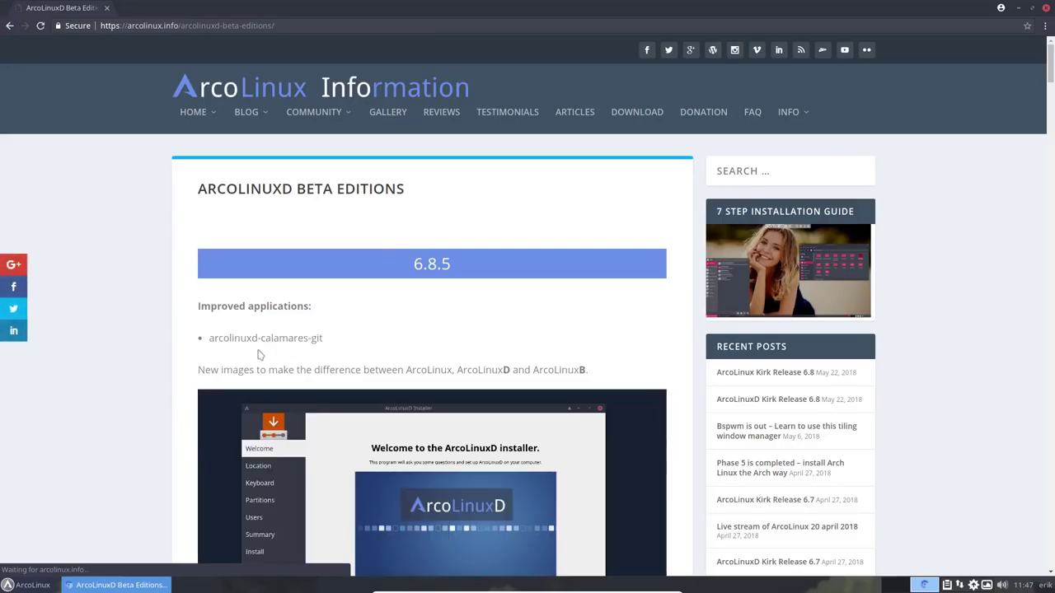
scroll(173, 393, "down", 5)
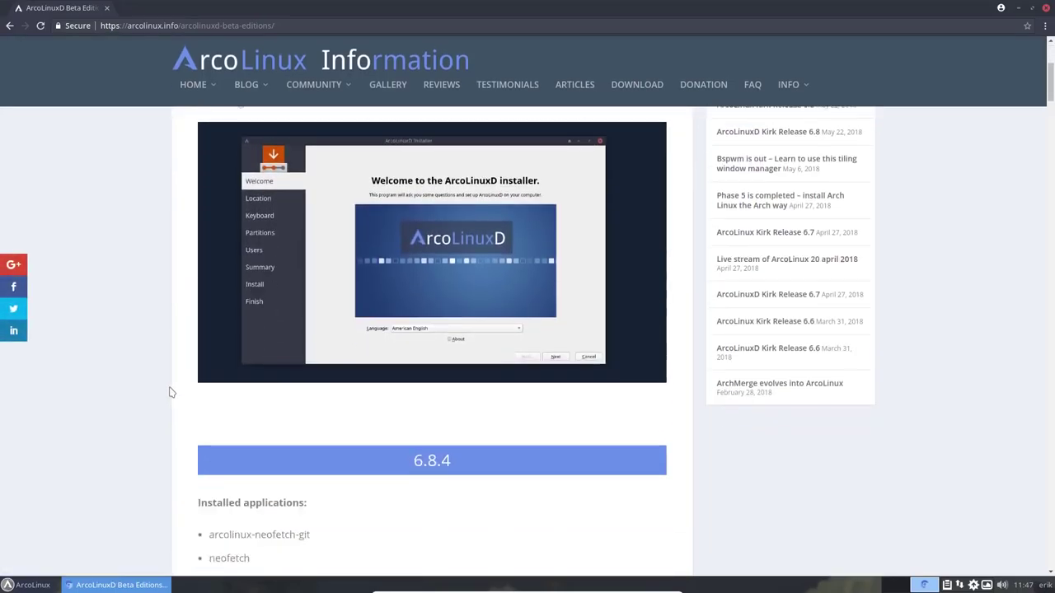
scroll(170, 392, "down", 6)
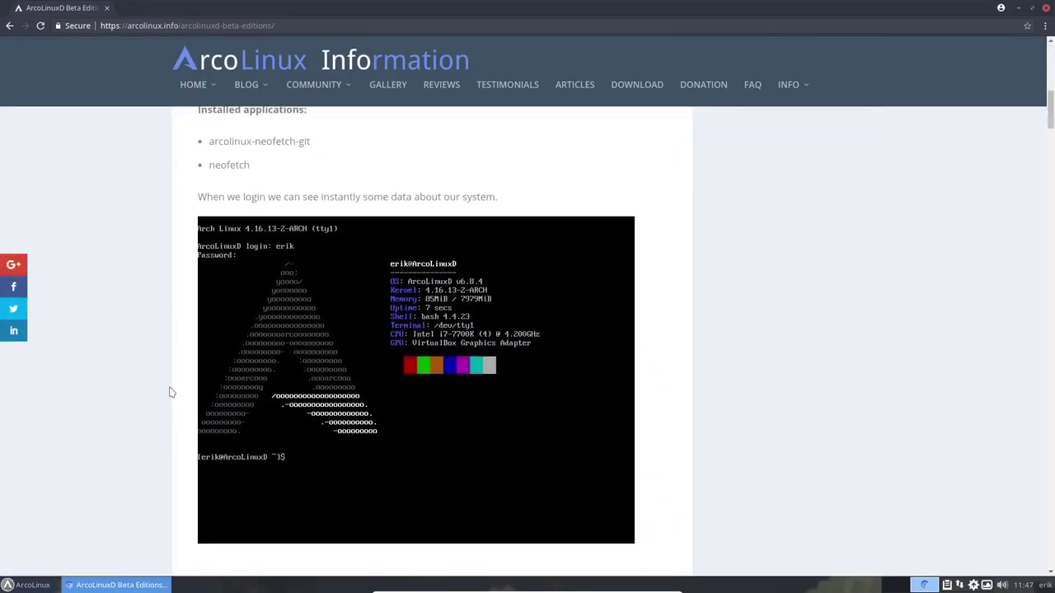
scroll(171, 392, "down", 4)
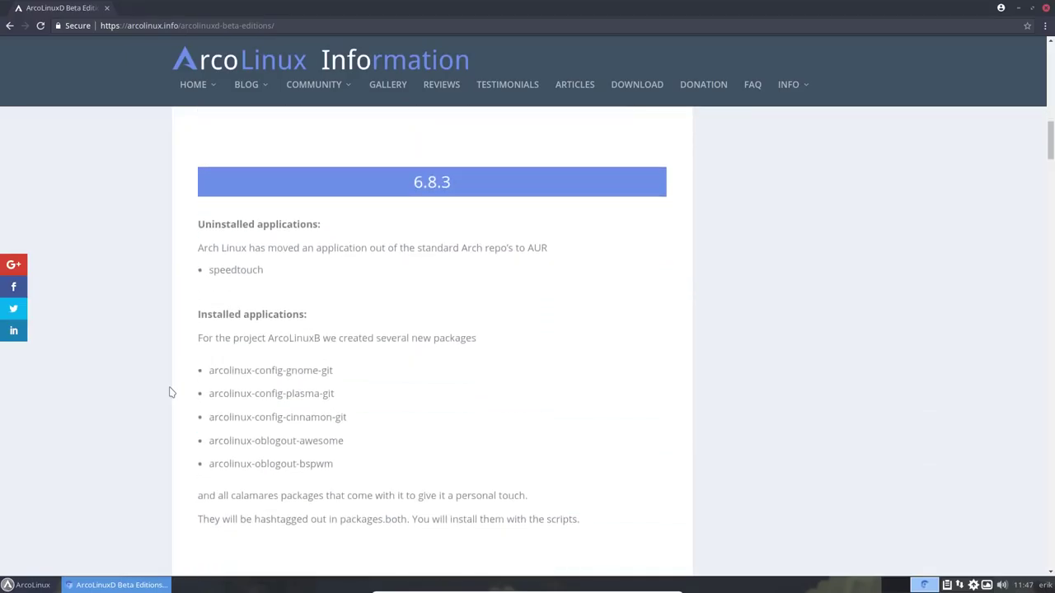
scroll(170, 392, "down", 3)
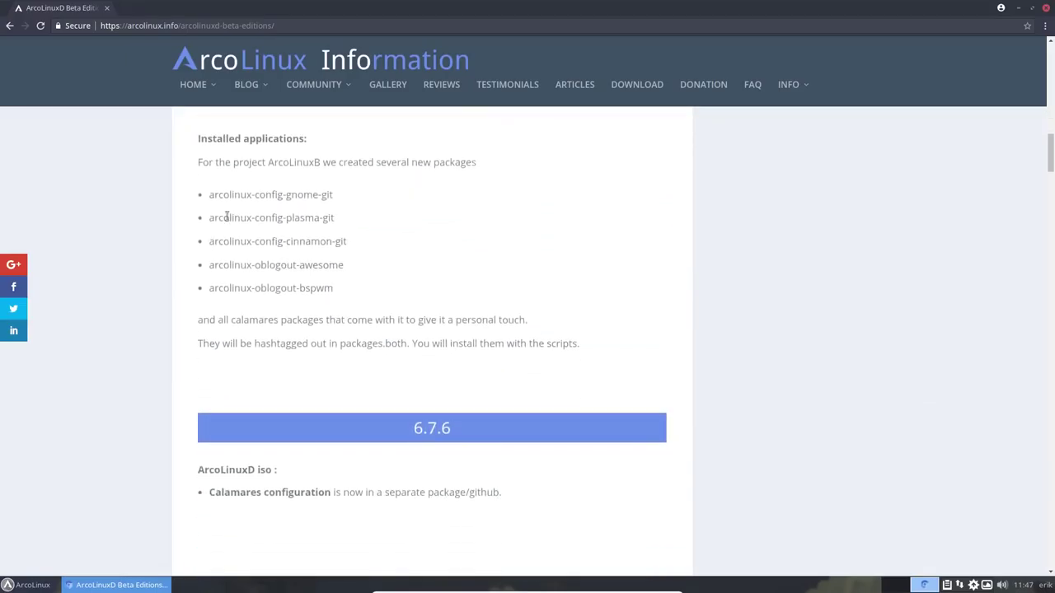
mouse_move(255, 92)
mouse_move(336, 148)
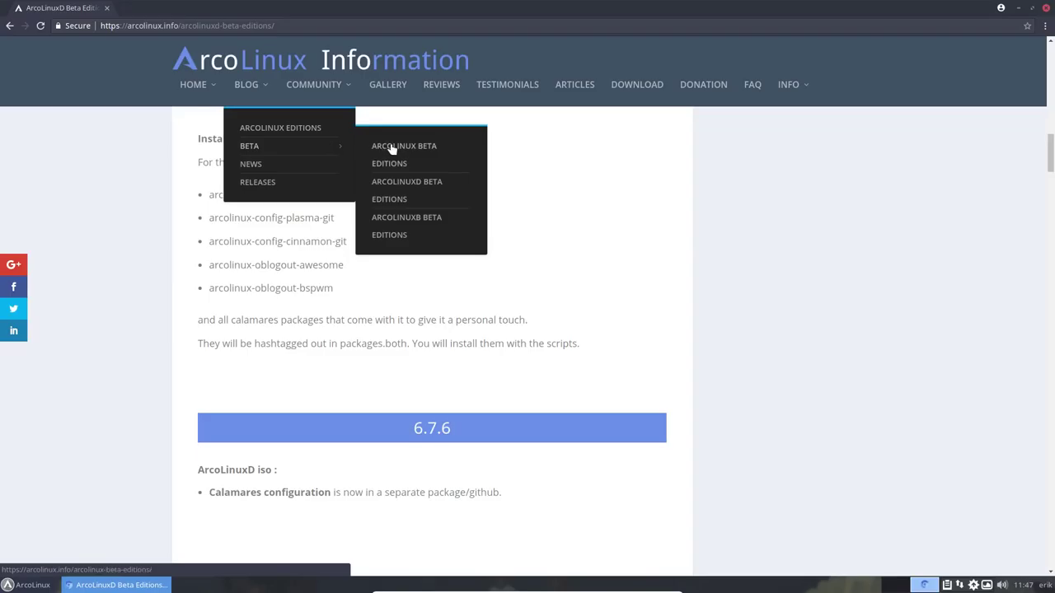
Open the ArcoLinuxB Beta Editions page and read down to the 6.8.4 Plasma notes
left_click(389, 229)
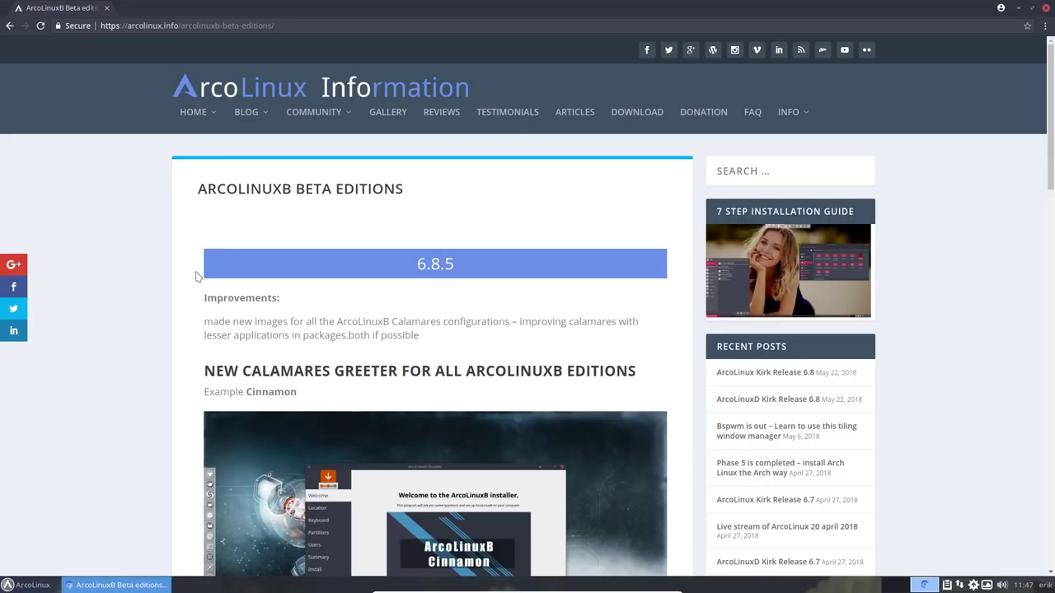
scroll(197, 276, "down", 3)
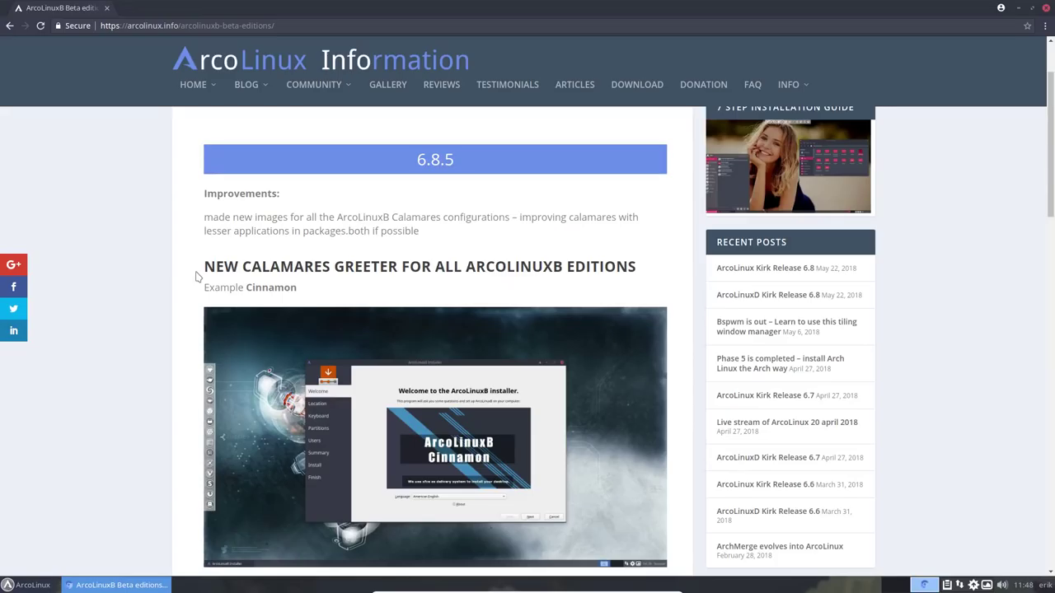
scroll(197, 276, "down", 5)
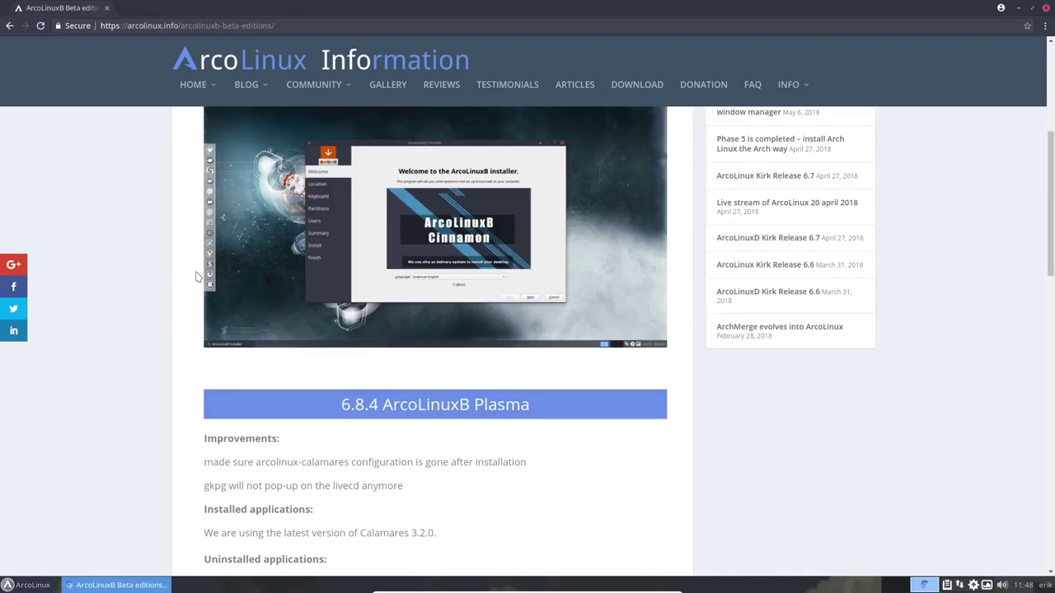
scroll(197, 276, "down", 3)
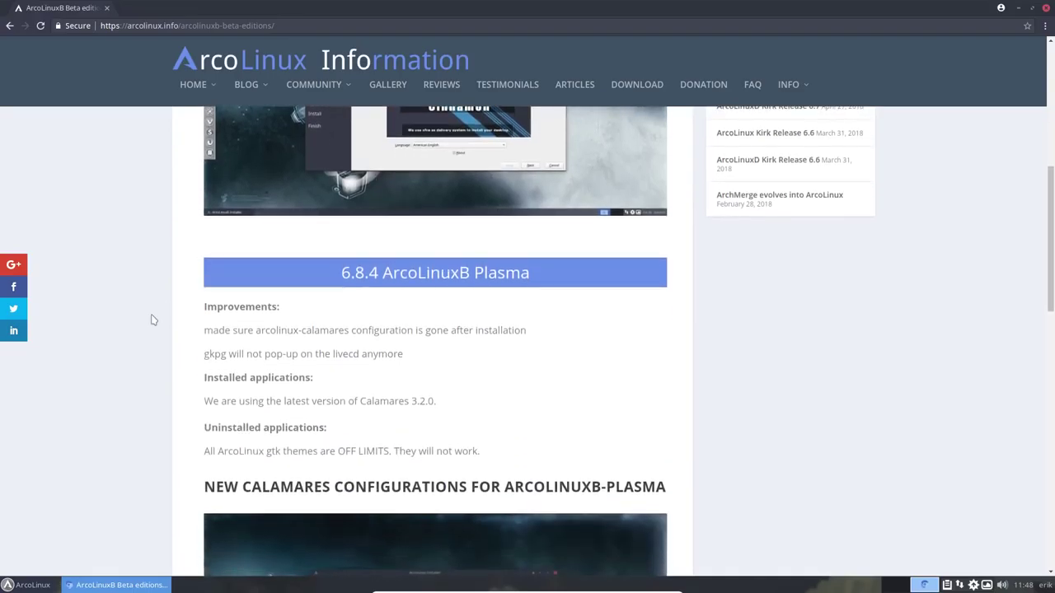
Open a terminal with Ctrl+Alt+Enter to view system info, then close both terminal windows
key("ctrl+alt+Return")
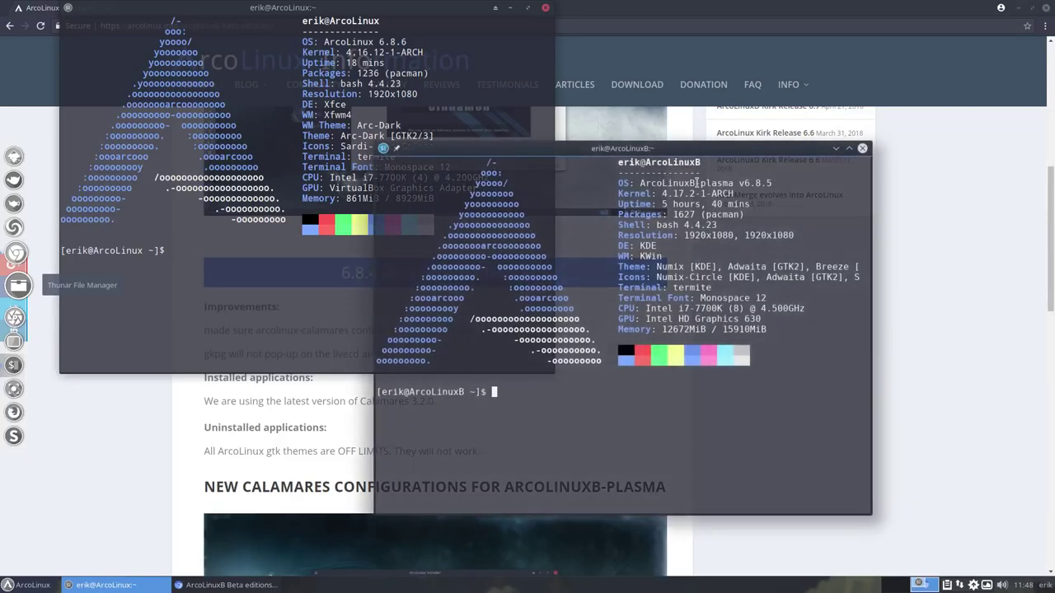
left_click(863, 150)
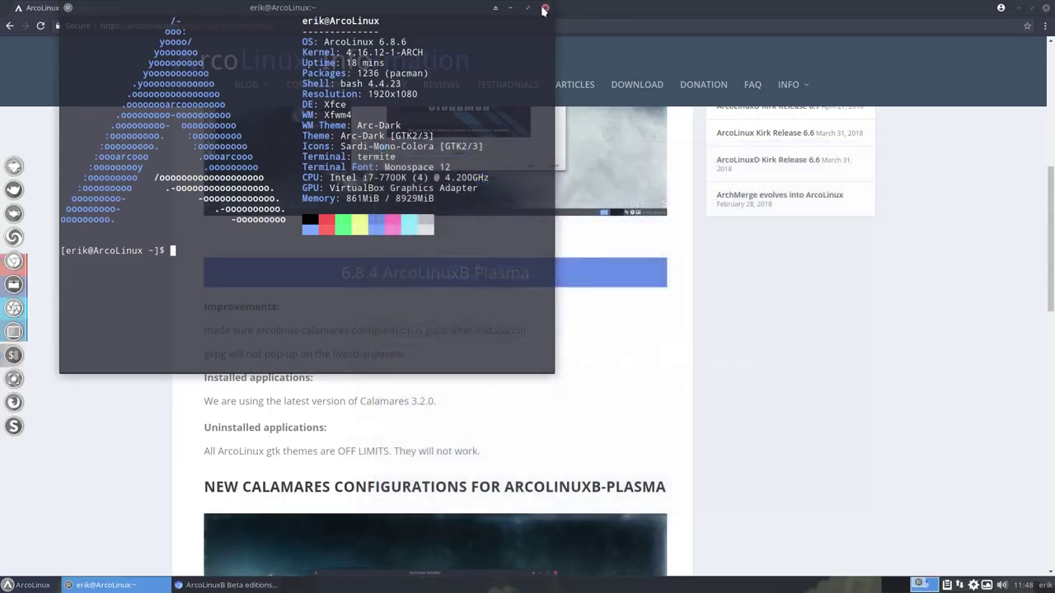
left_click(545, 7)
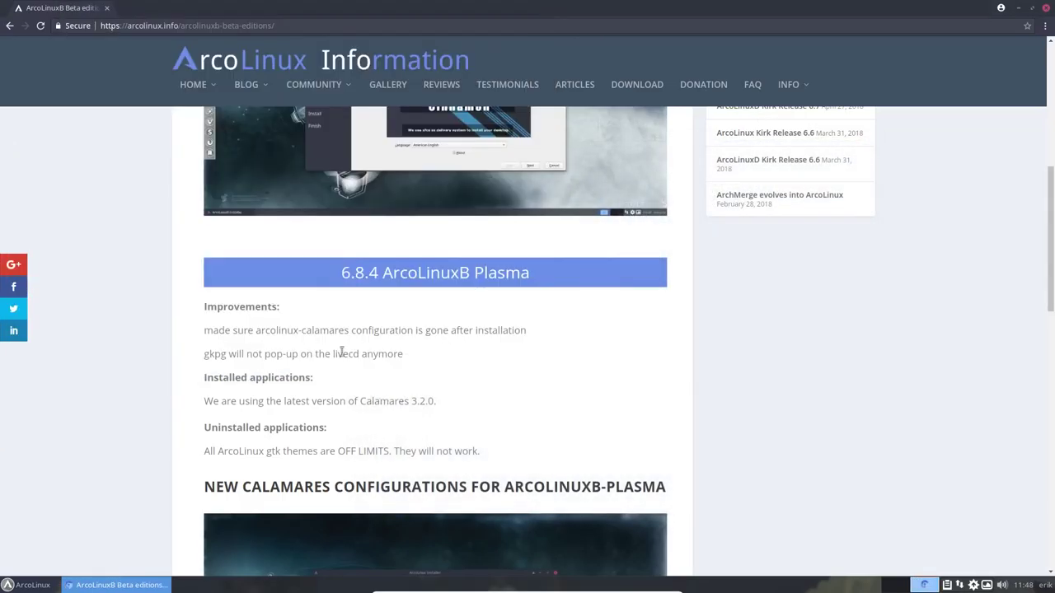
Go to arcolinuxd.com and open the PHASE 4 BYOI – Bspwm guide
mouse_move(204, 89)
left_click(210, 163)
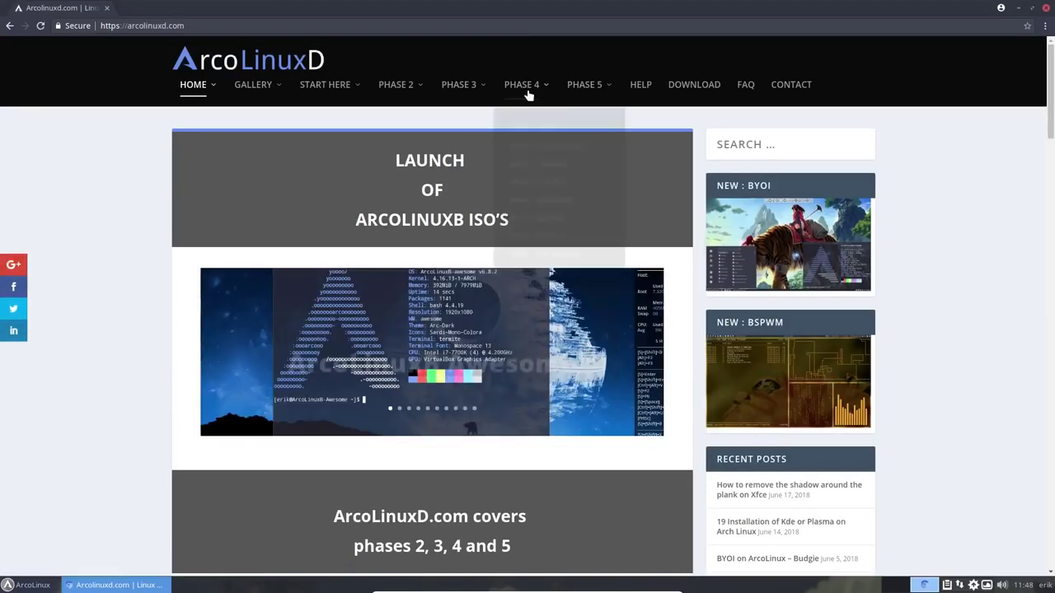
mouse_move(530, 104)
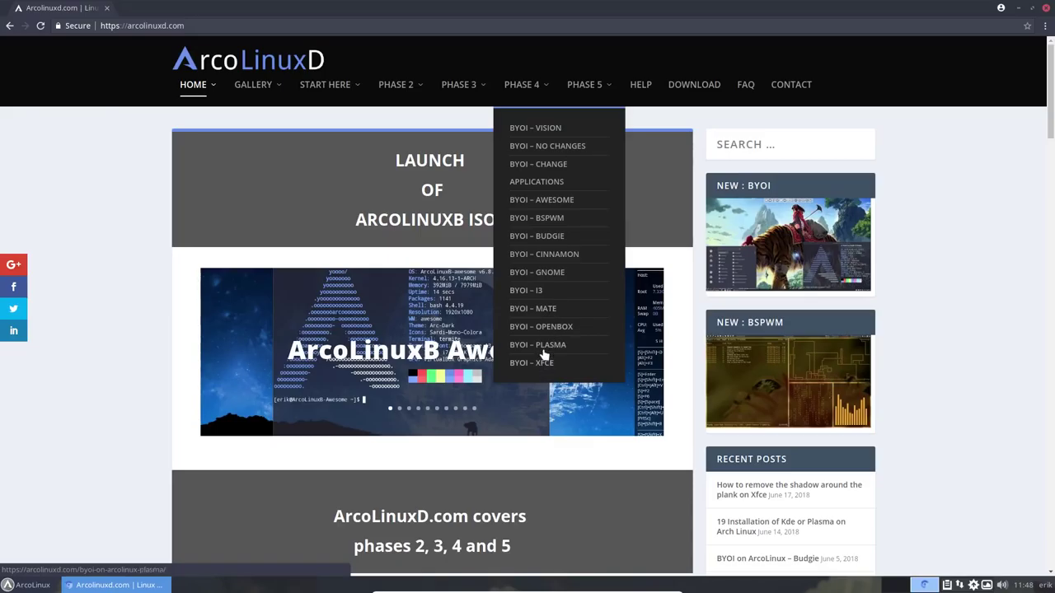
left_click(554, 223)
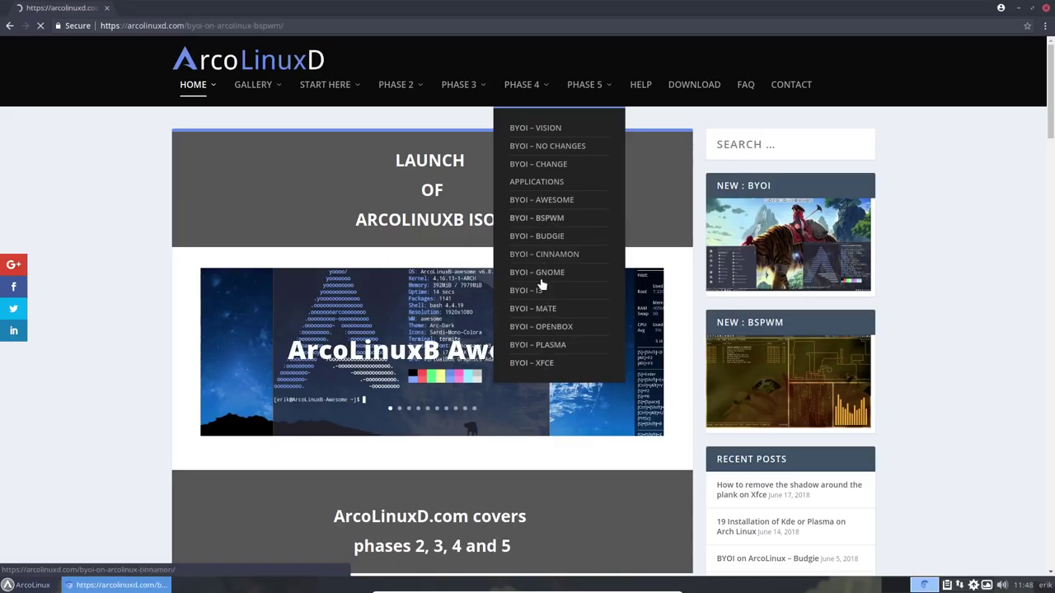
Open the SourceForge Community Editions link at the bottom of the Bspwm guide
scroll(507, 315, "down", 4)
scroll(507, 315, "down", 7)
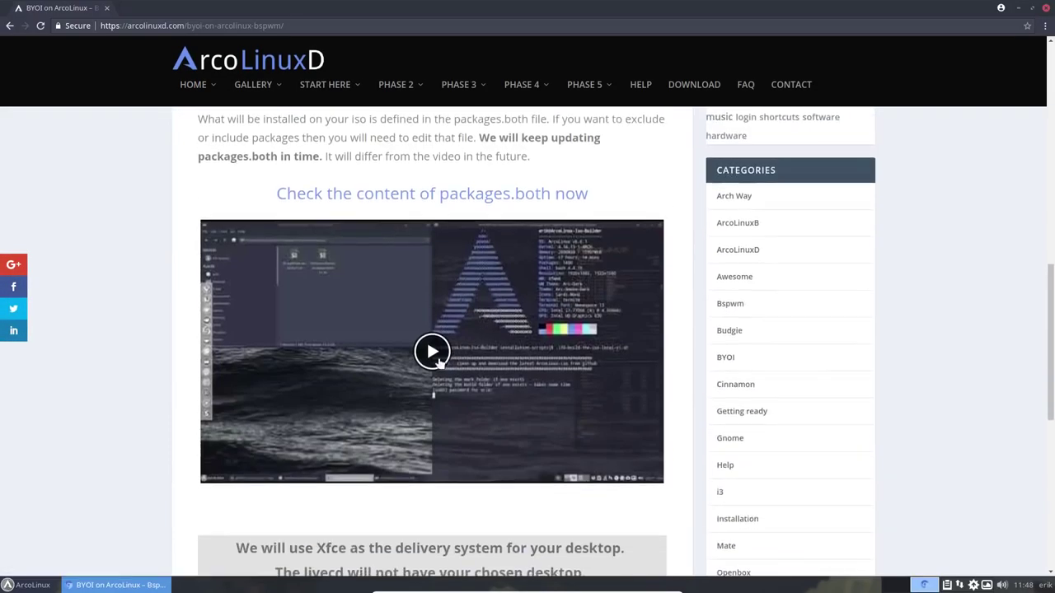
scroll(428, 491, "down", 2)
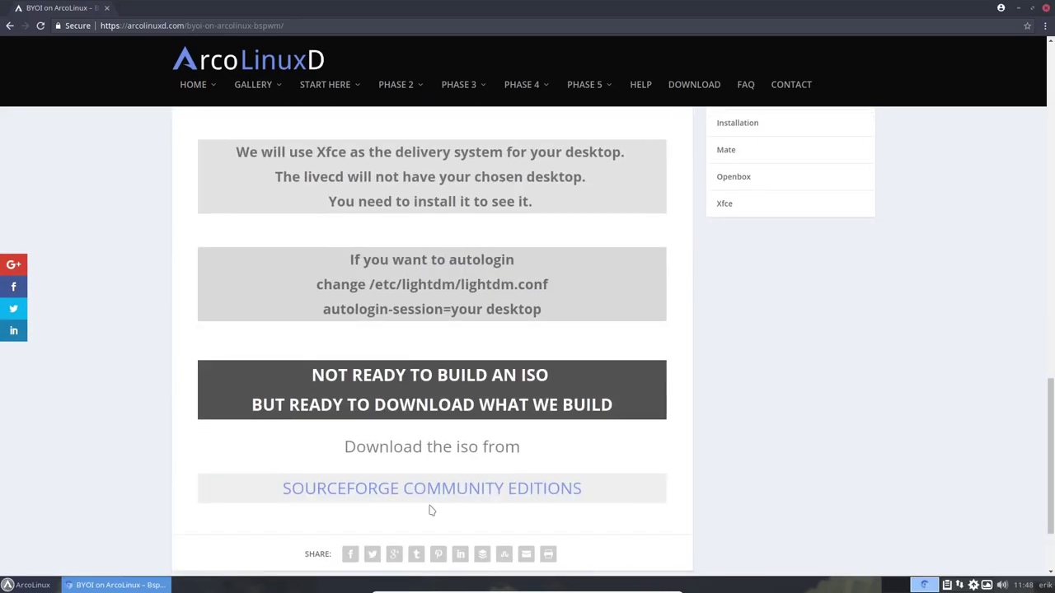
left_click(440, 490)
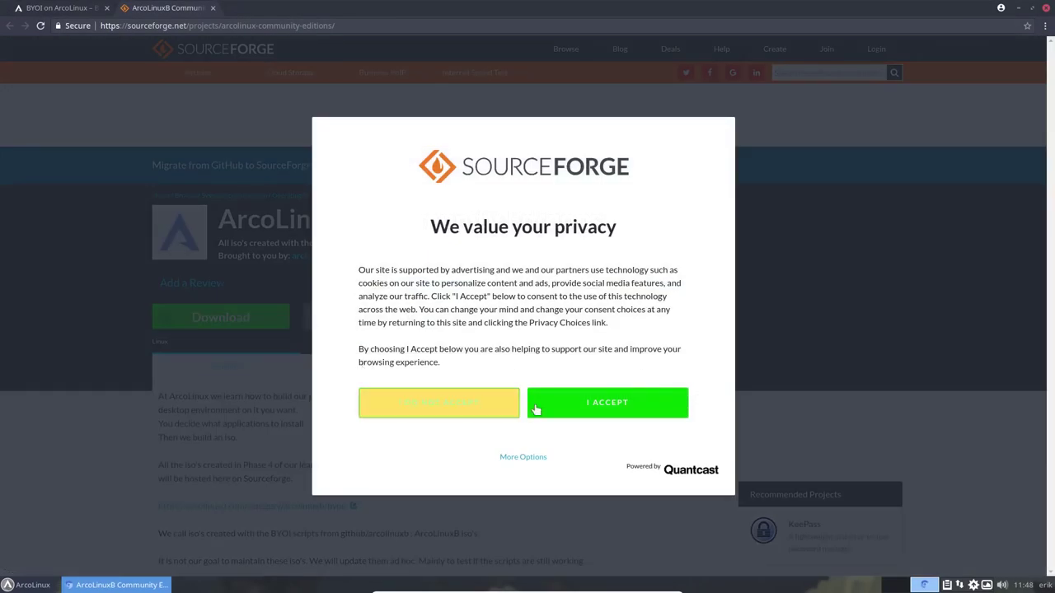
Accept the privacy notice, sort Files by weekly downloads descending, and open the xfce folder
left_click(595, 411)
left_click(365, 368)
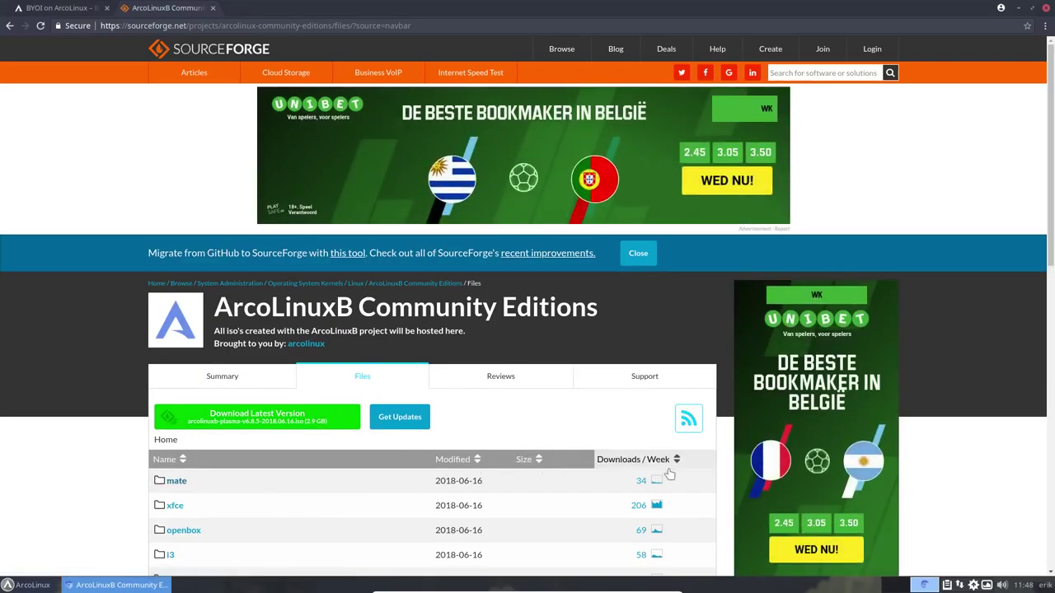
left_click(639, 466)
left_click(635, 462)
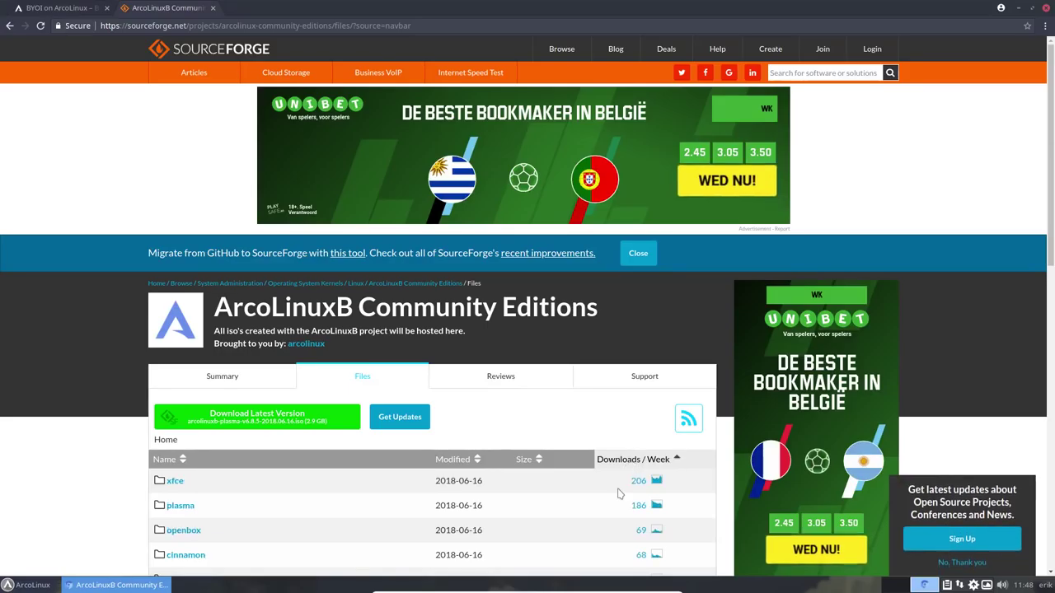
scroll(620, 493, "down", 1)
scroll(619, 493, "down", 3)
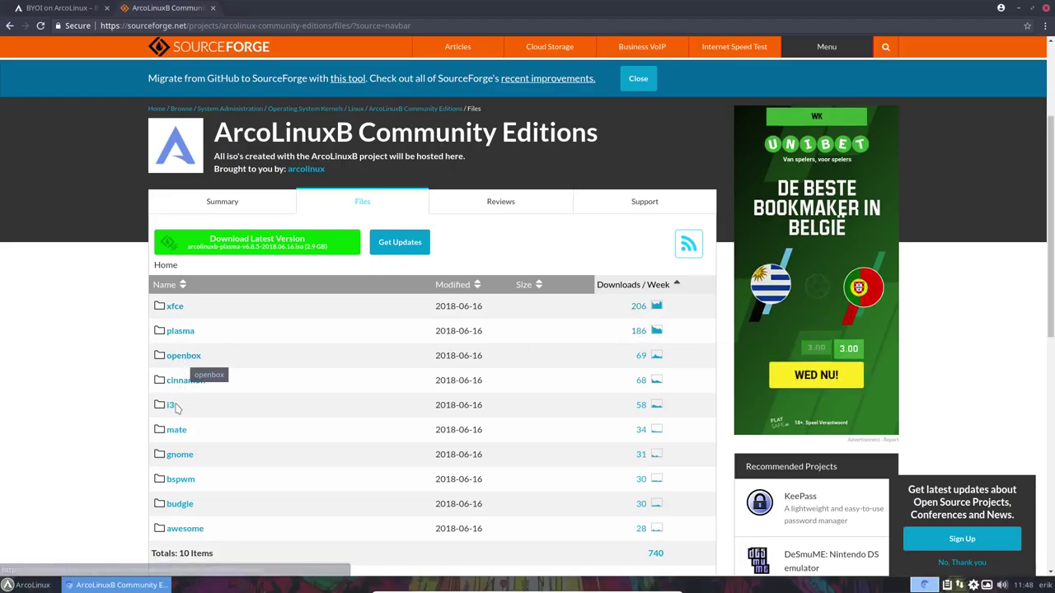
left_click(176, 308)
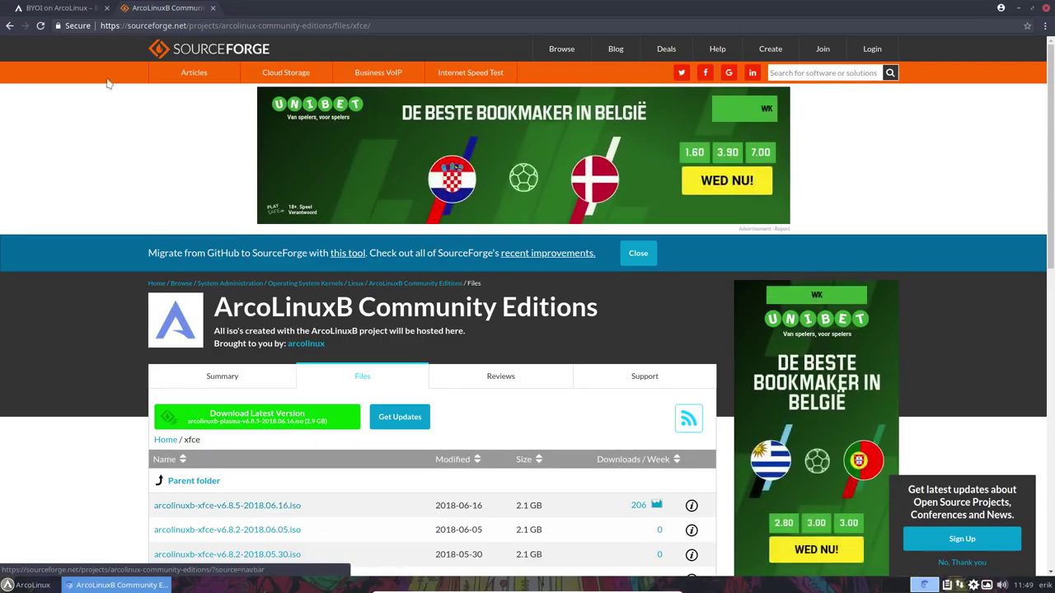
Back in the first tab, open the arcolinux.com article on VirtualBox freezing with kernel 4.17.2
left_click(58, 7)
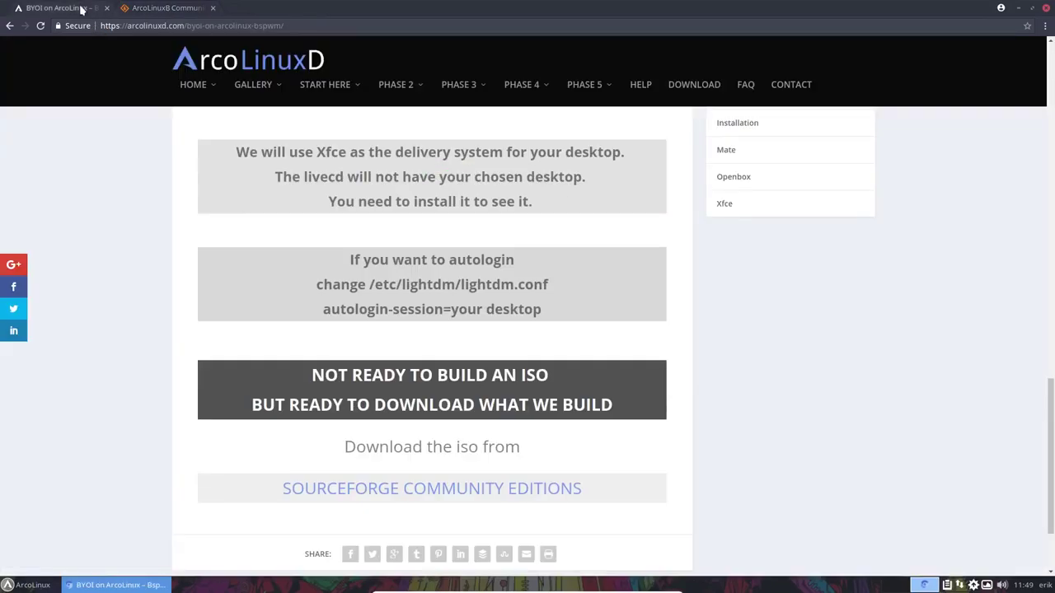
mouse_move(193, 85)
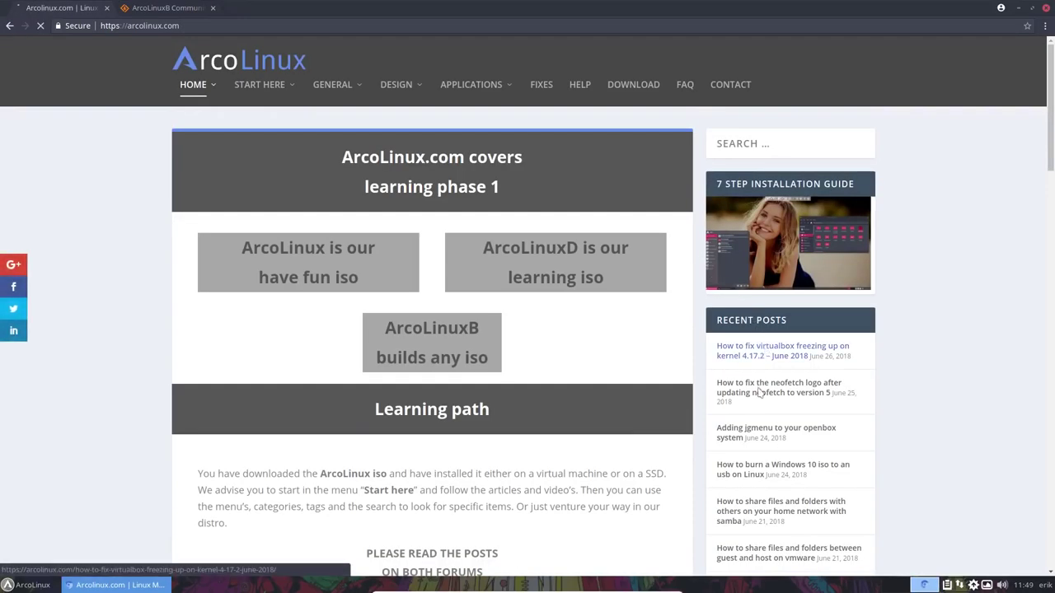
scroll(467, 368, "down", 15)
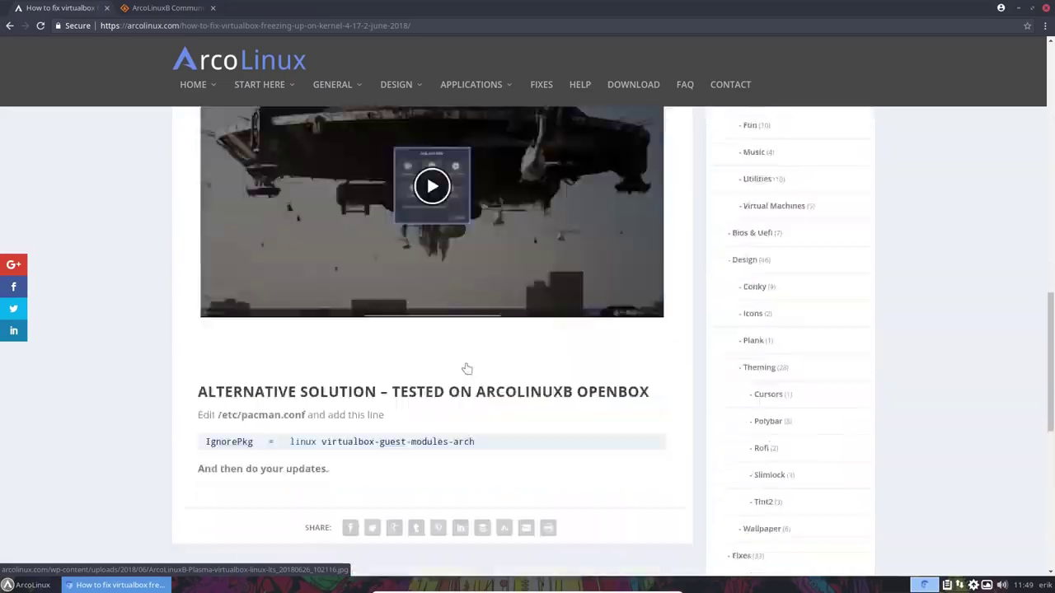
scroll(466, 368, "down", 5)
scroll(466, 368, "up", 4)
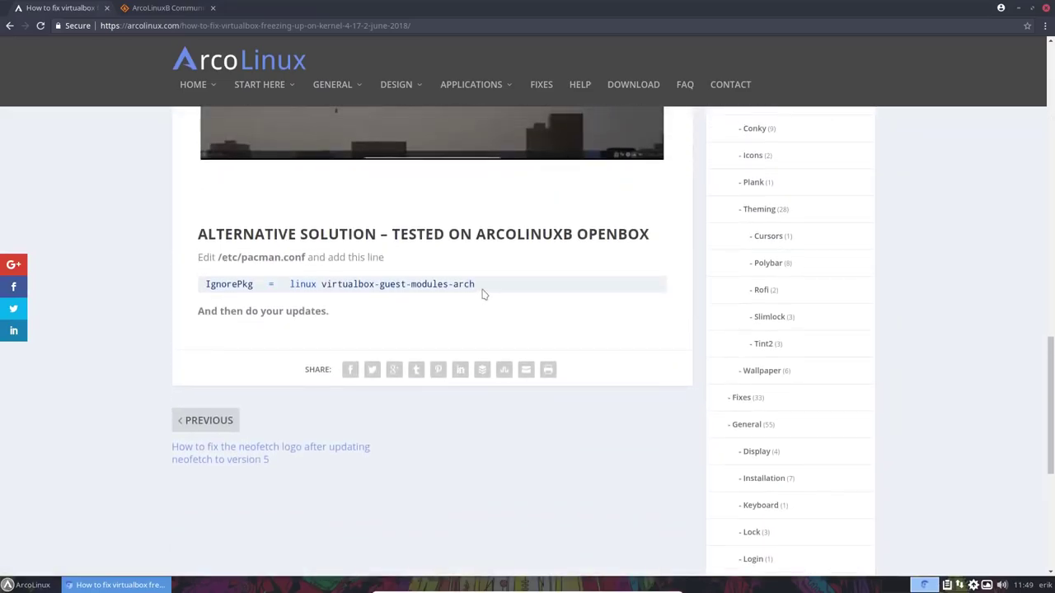
Highlight the IgnorePkg line for pacman.conf and read through the article's alternative fix
left_click_drag(475, 284, 208, 284)
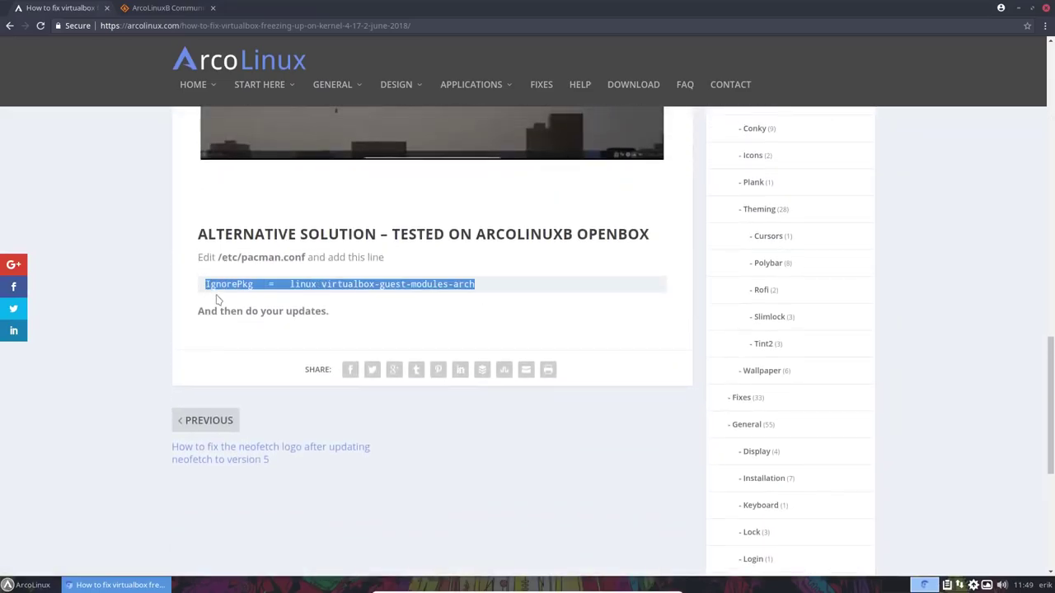
scroll(218, 301, "up", 8)
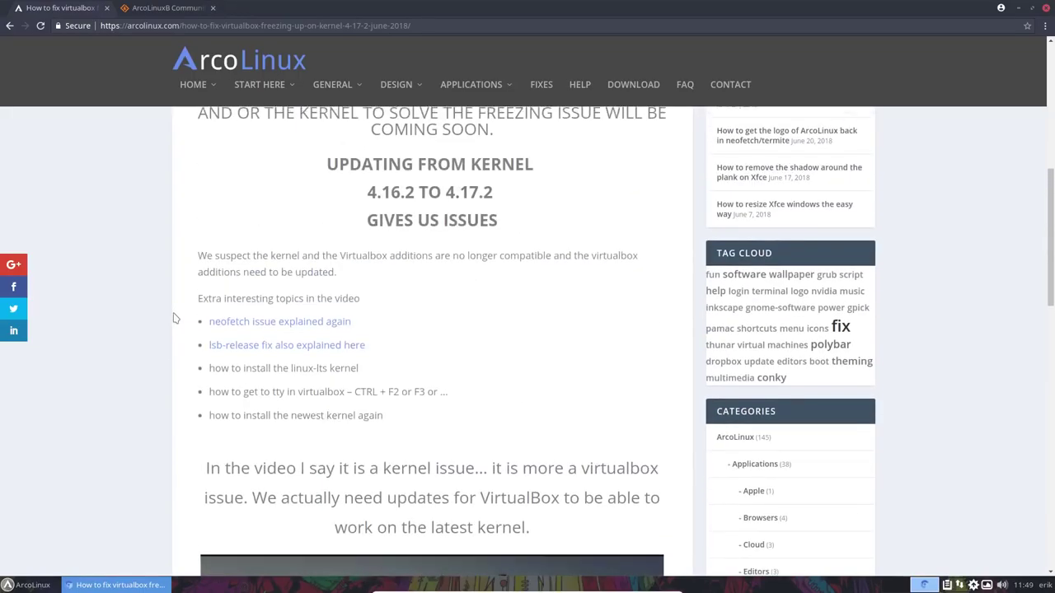
scroll(342, 319, "down", 4)
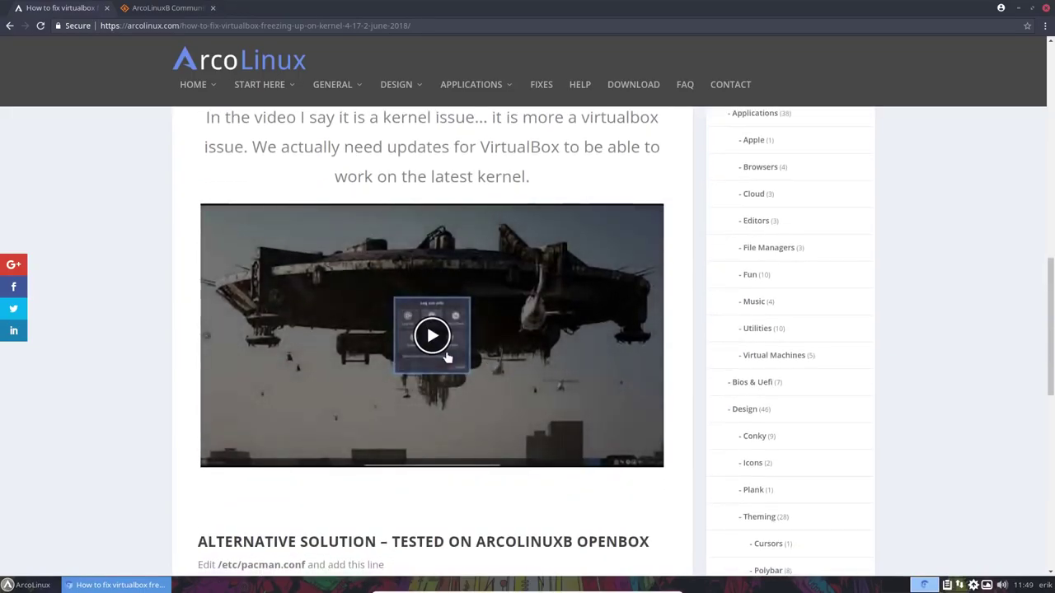
scroll(445, 356, "up", 2)
scroll(446, 354, "up", 1)
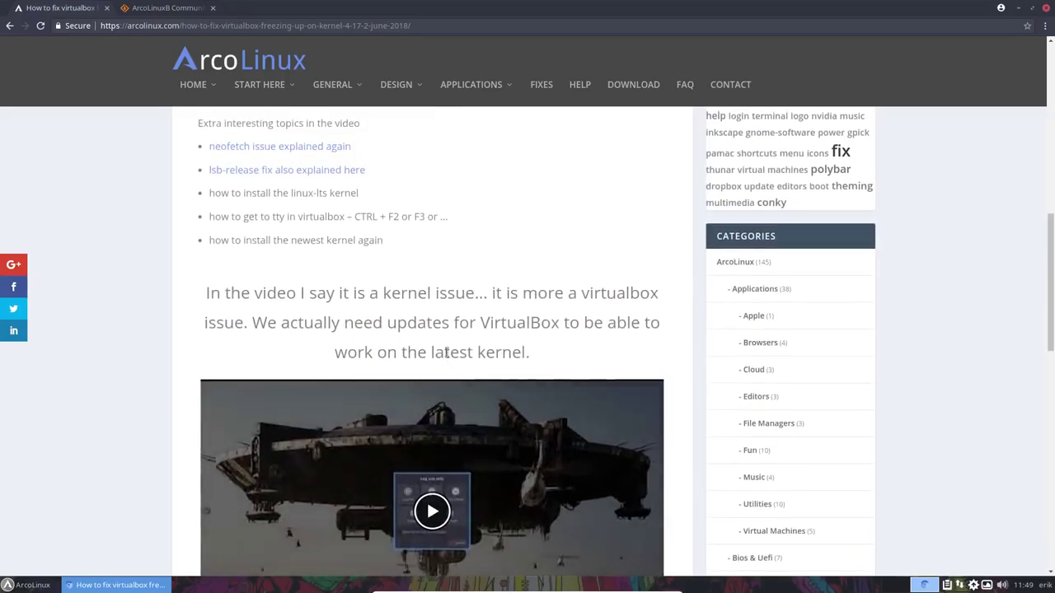